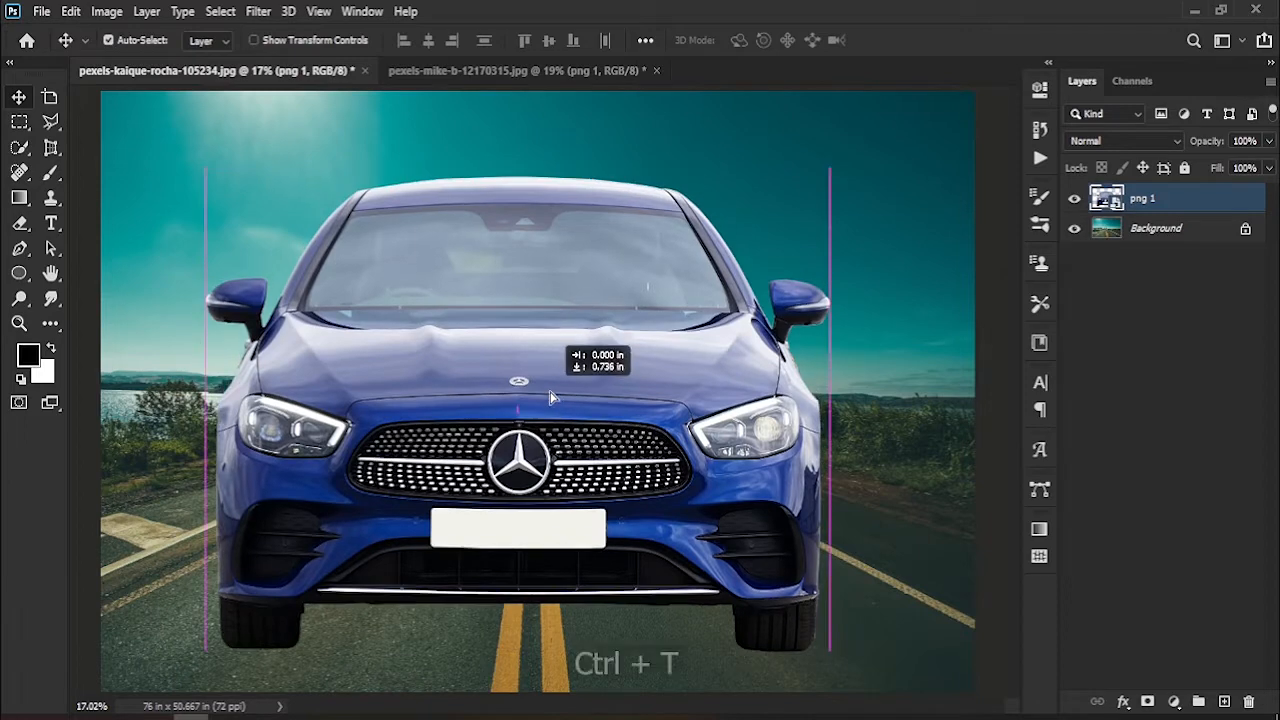
Scale the car layer down to 61.13% and place it on the road over the double yellow line.
drag(527, 147, 527, 237)
drag(443, 317, 462, 458)
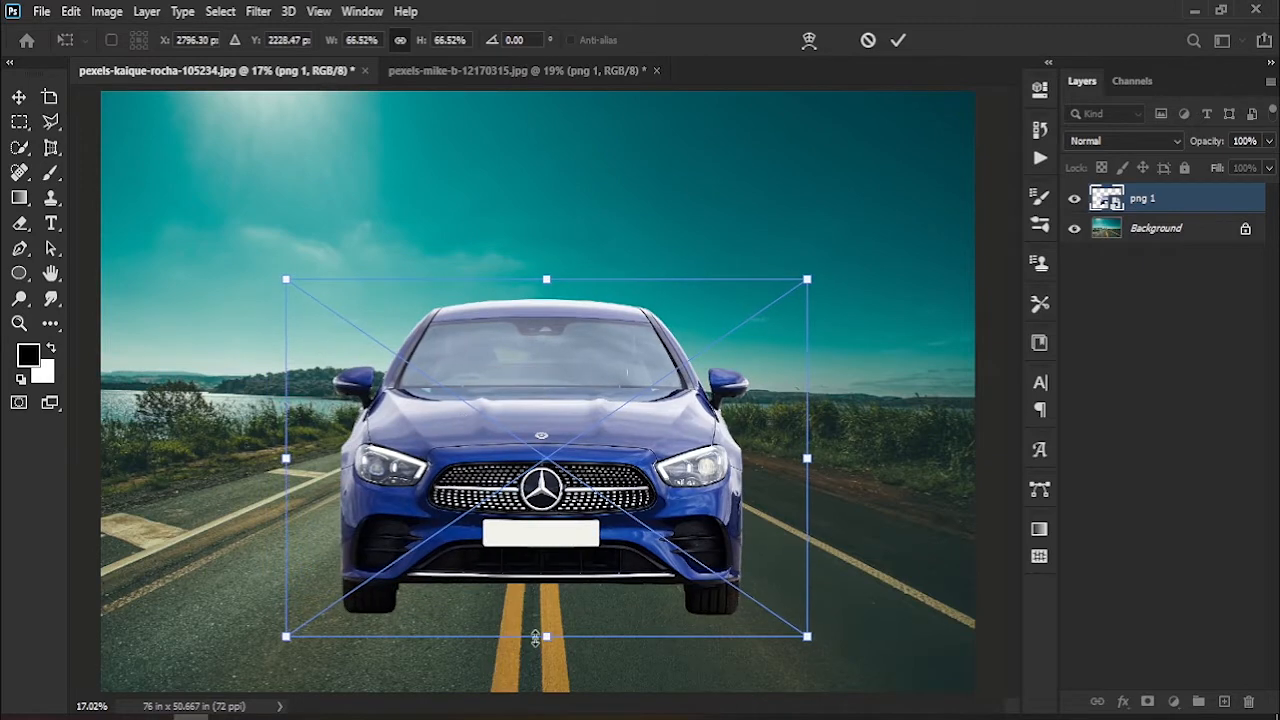
drag(545, 638, 545, 622)
drag(563, 545, 551, 538)
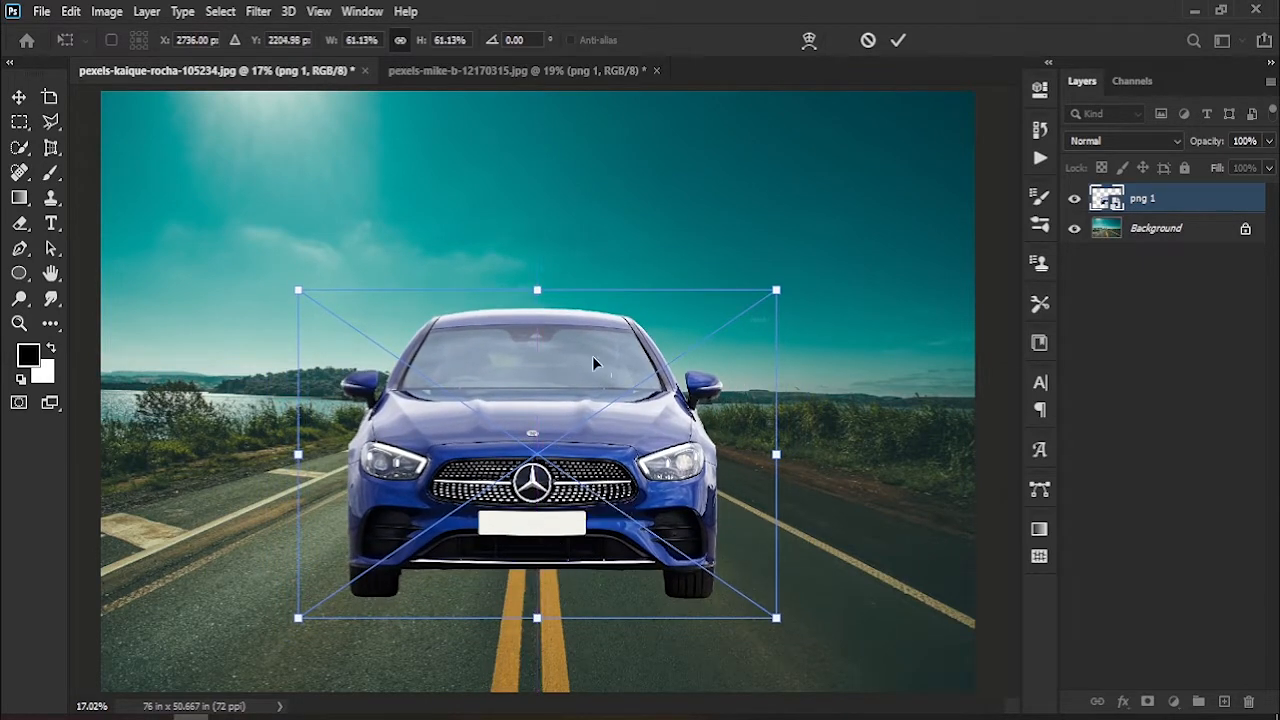
click(904, 40)
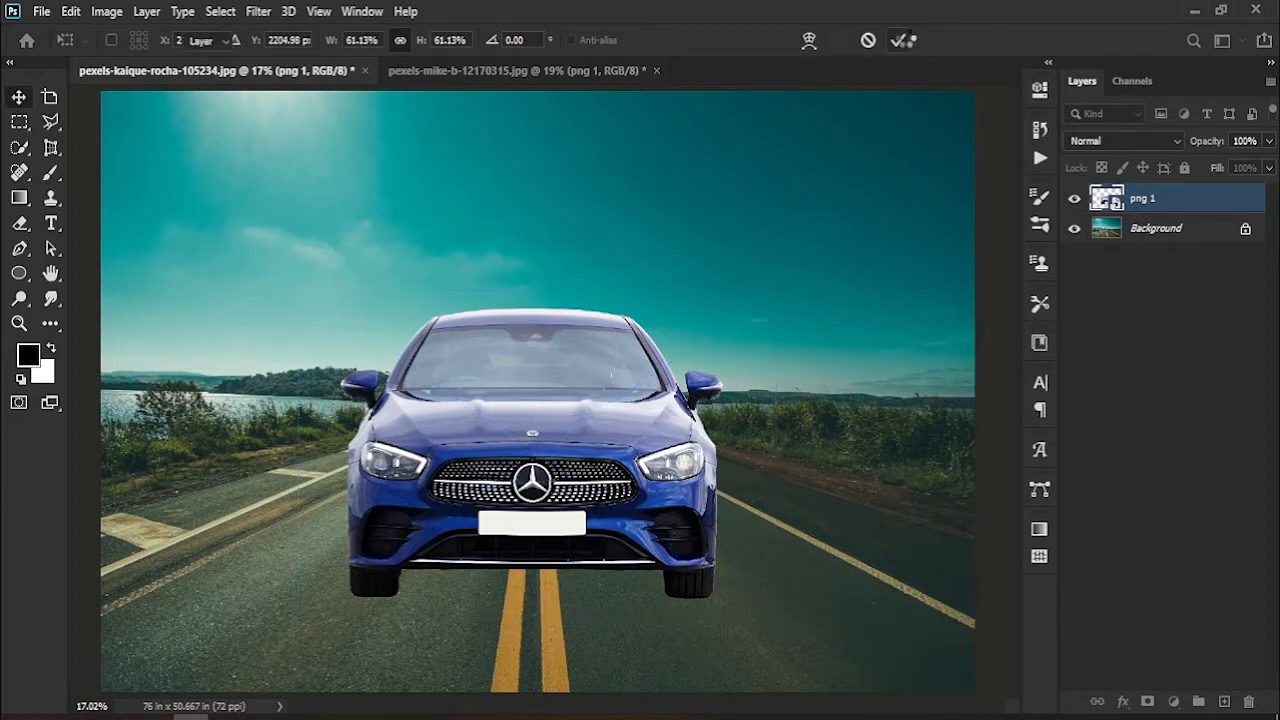
Add a default Black & White adjustment layer above the car layer.
key(z)
drag(702, 588, 535, 611)
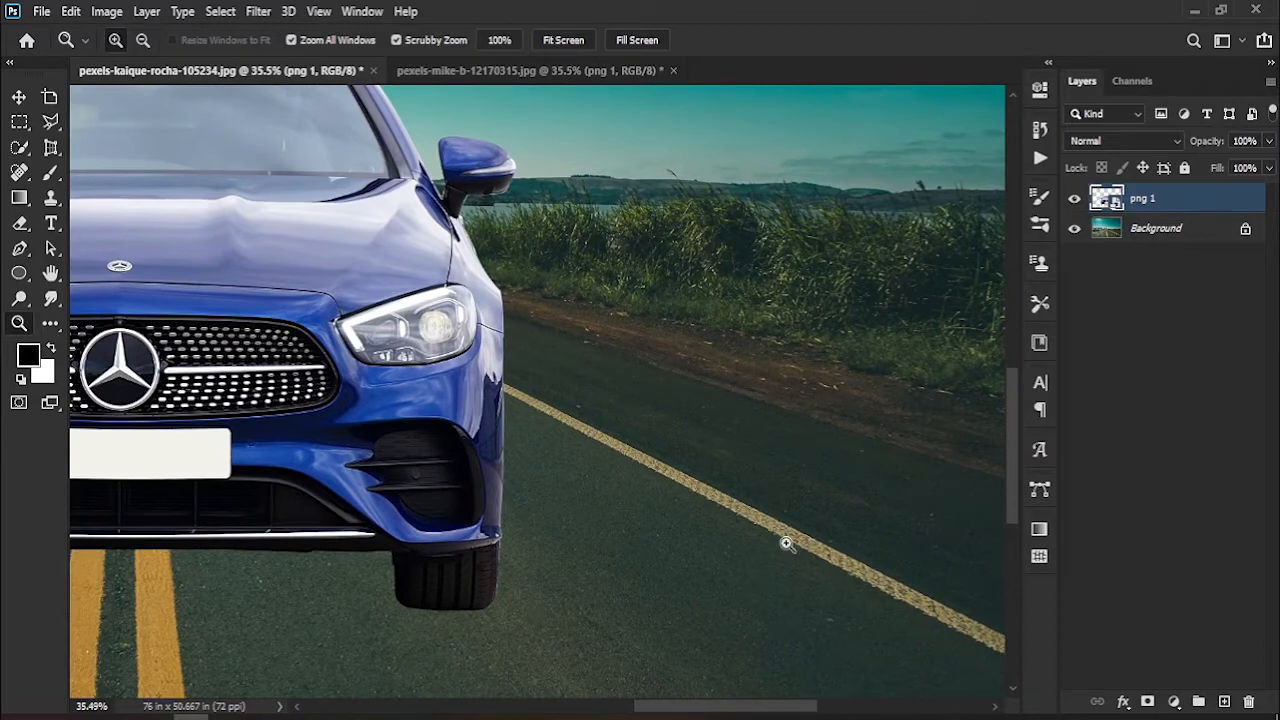
click(1173, 702)
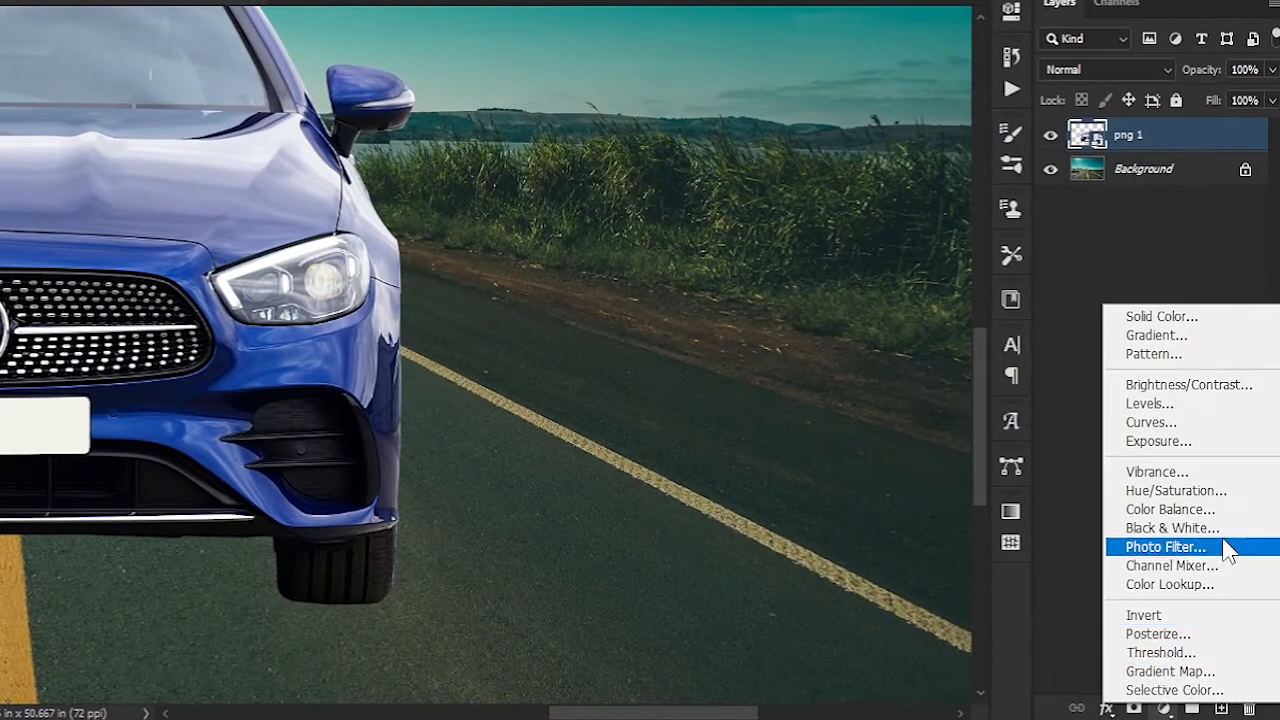
click(1224, 544)
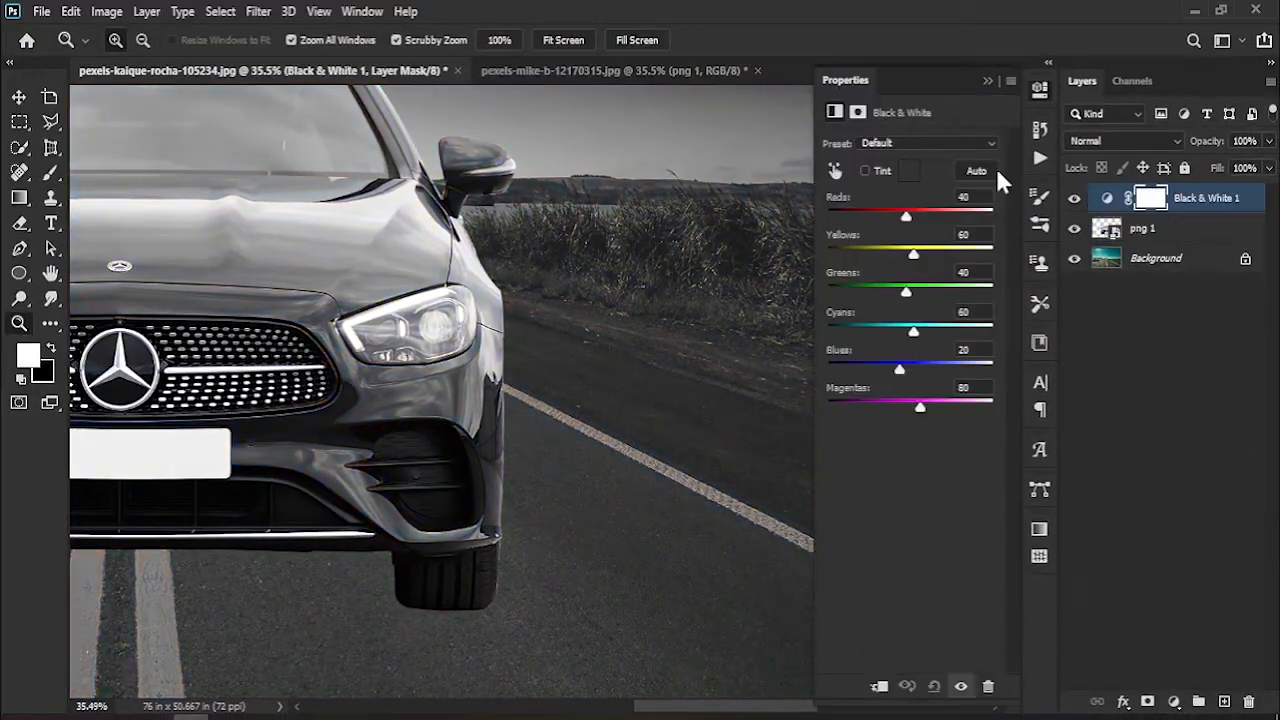
click(988, 80)
click(1188, 236)
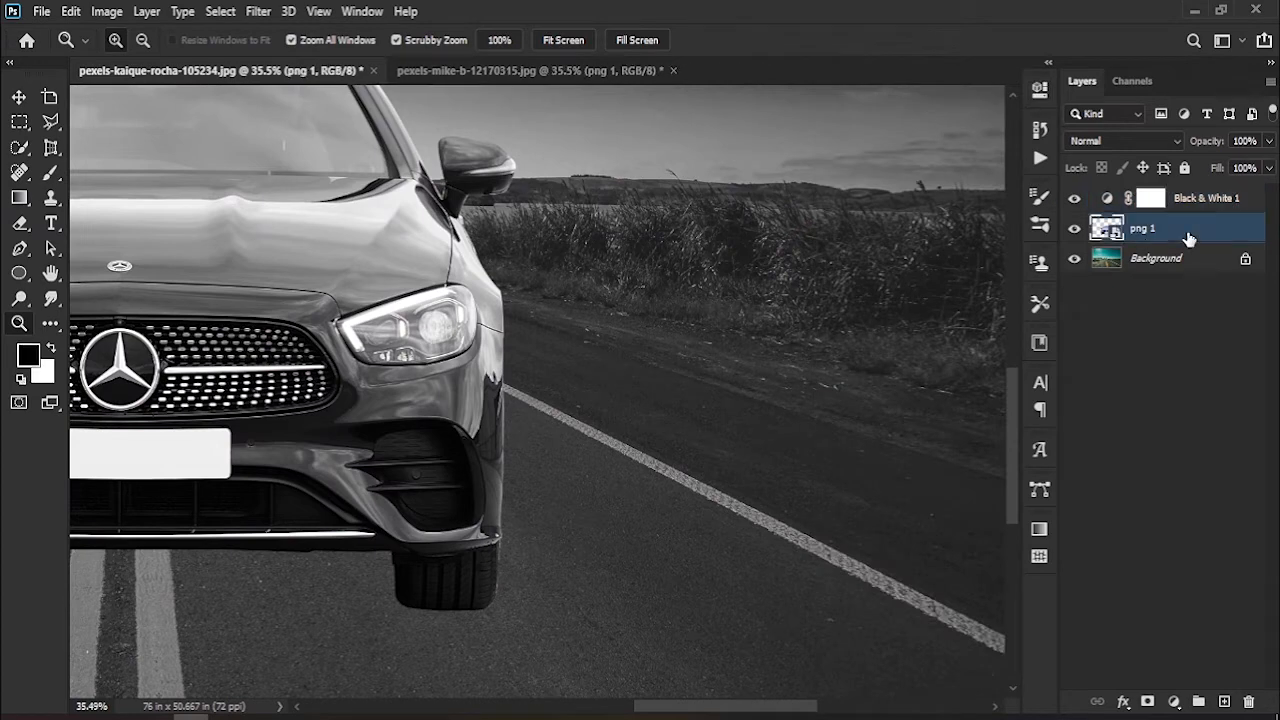
click(1192, 203)
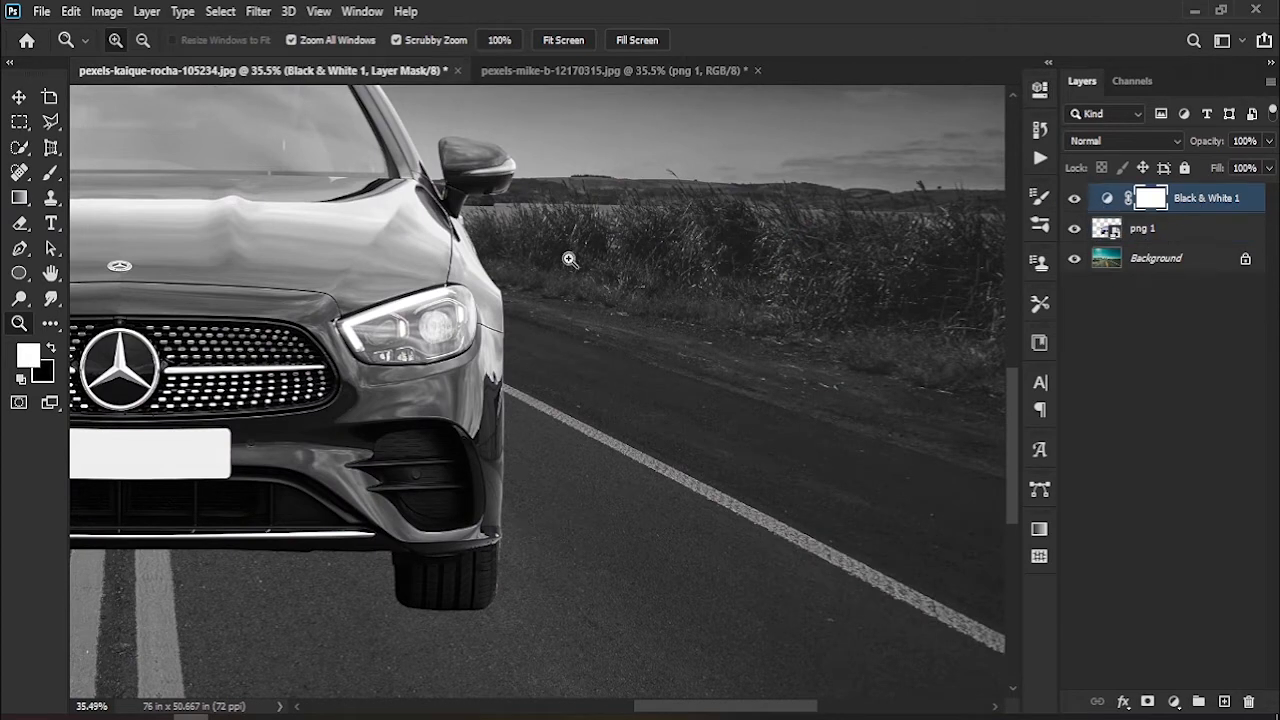
Draw a 625 px circle on the road beside the car and fill it with #1f1f1f sampled from the darkest part of the bushes.
click(18, 273)
drag(539, 416, 757, 623)
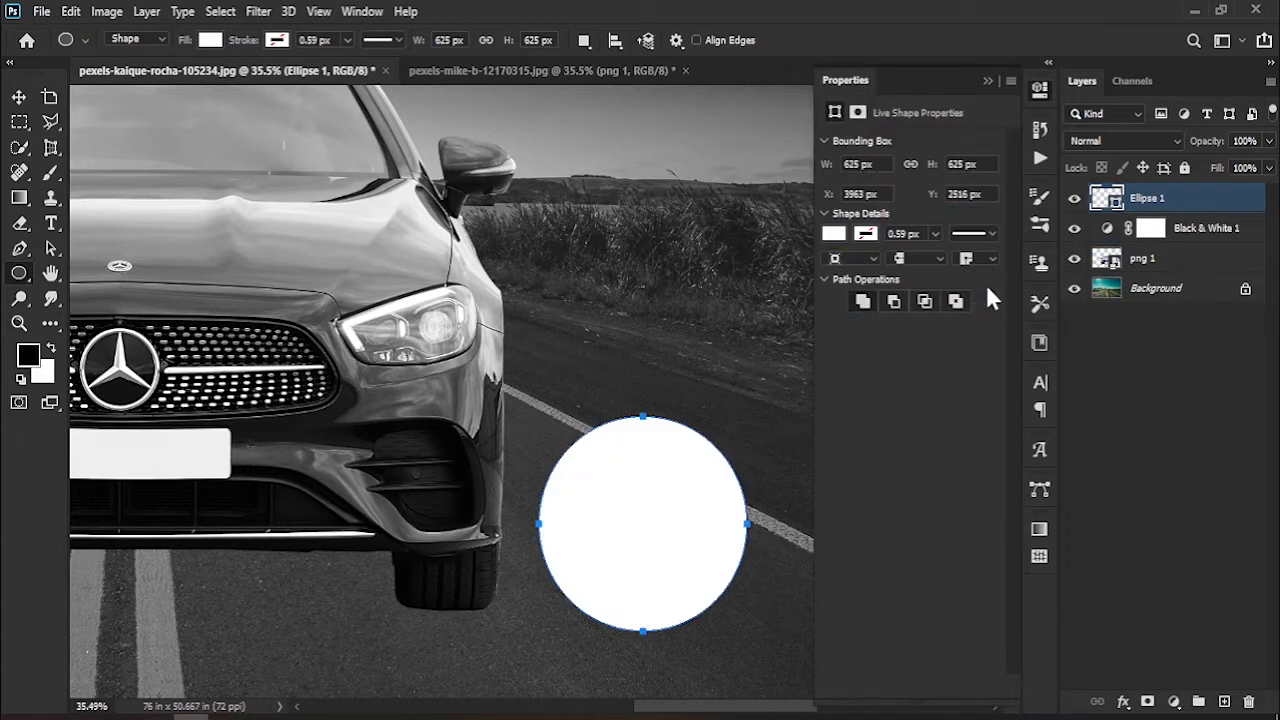
click(831, 236)
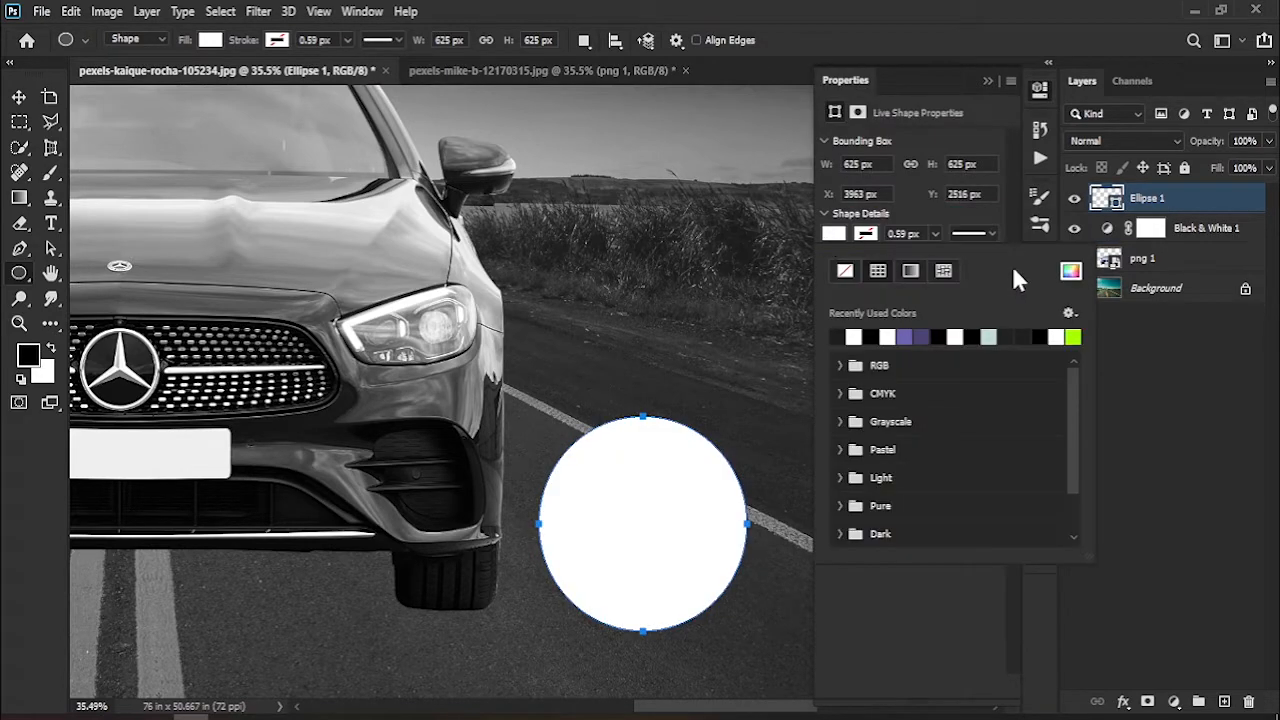
click(1070, 276)
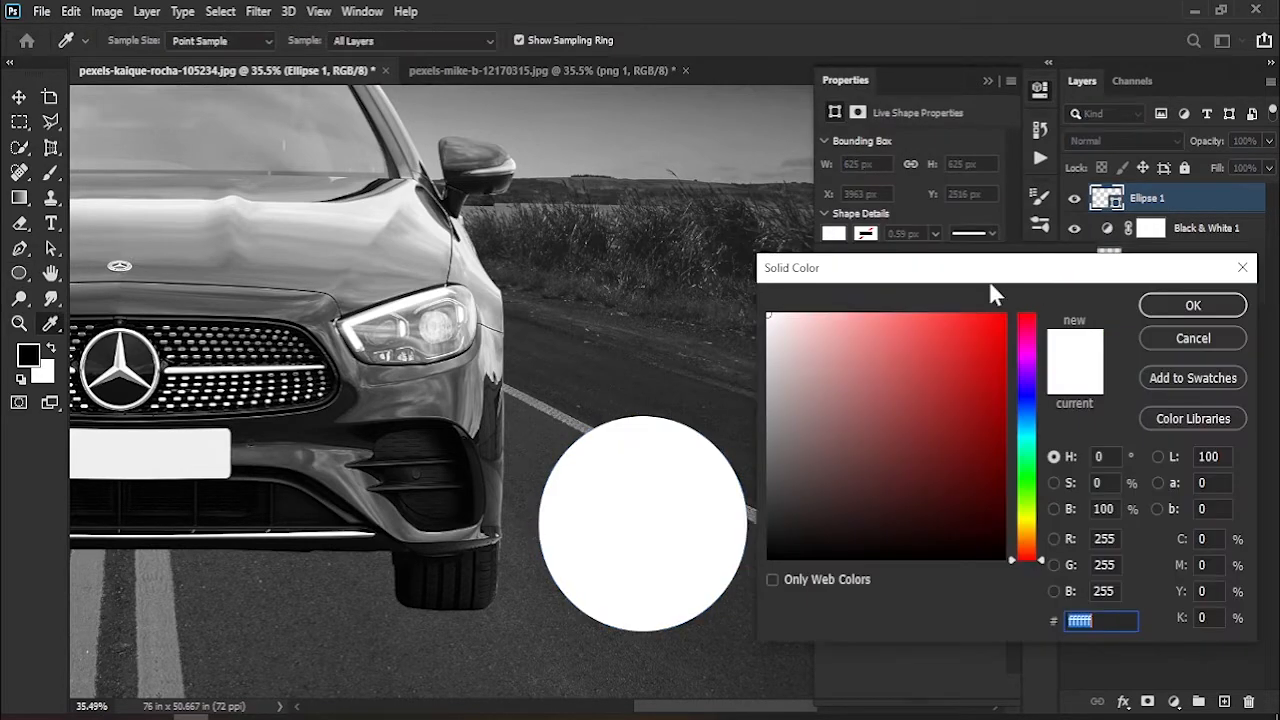
click(743, 228)
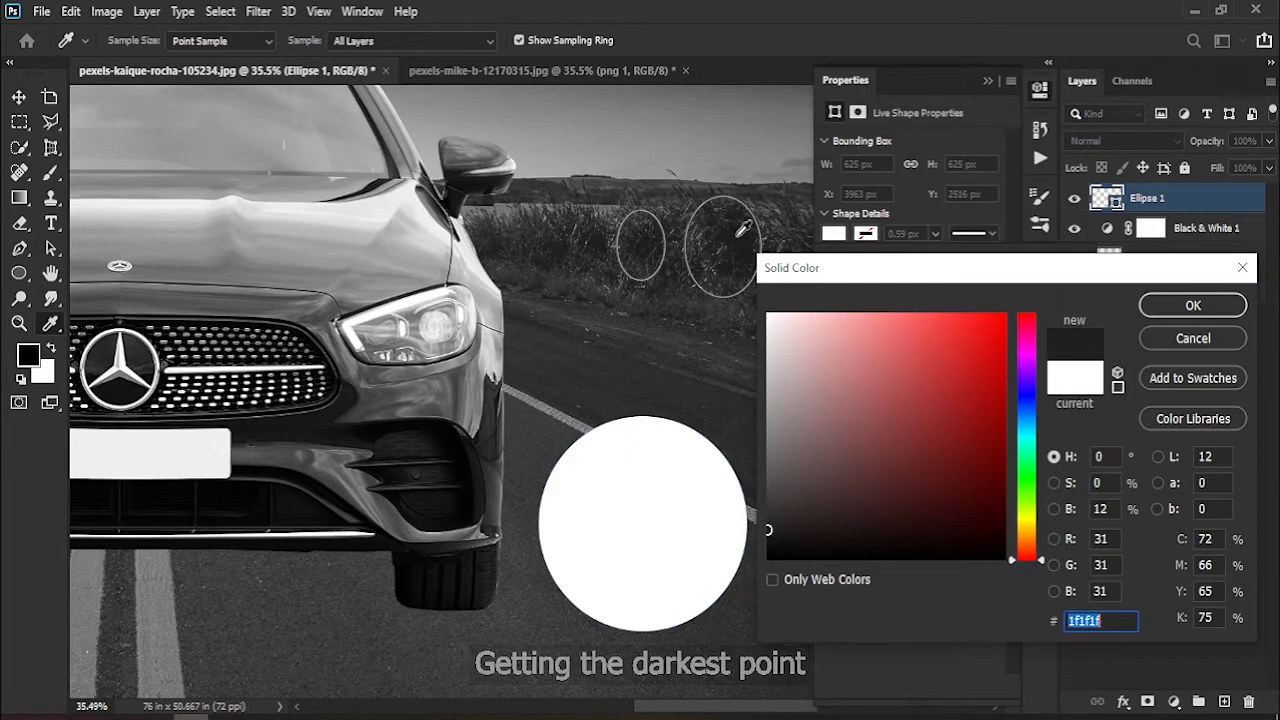
click(1228, 305)
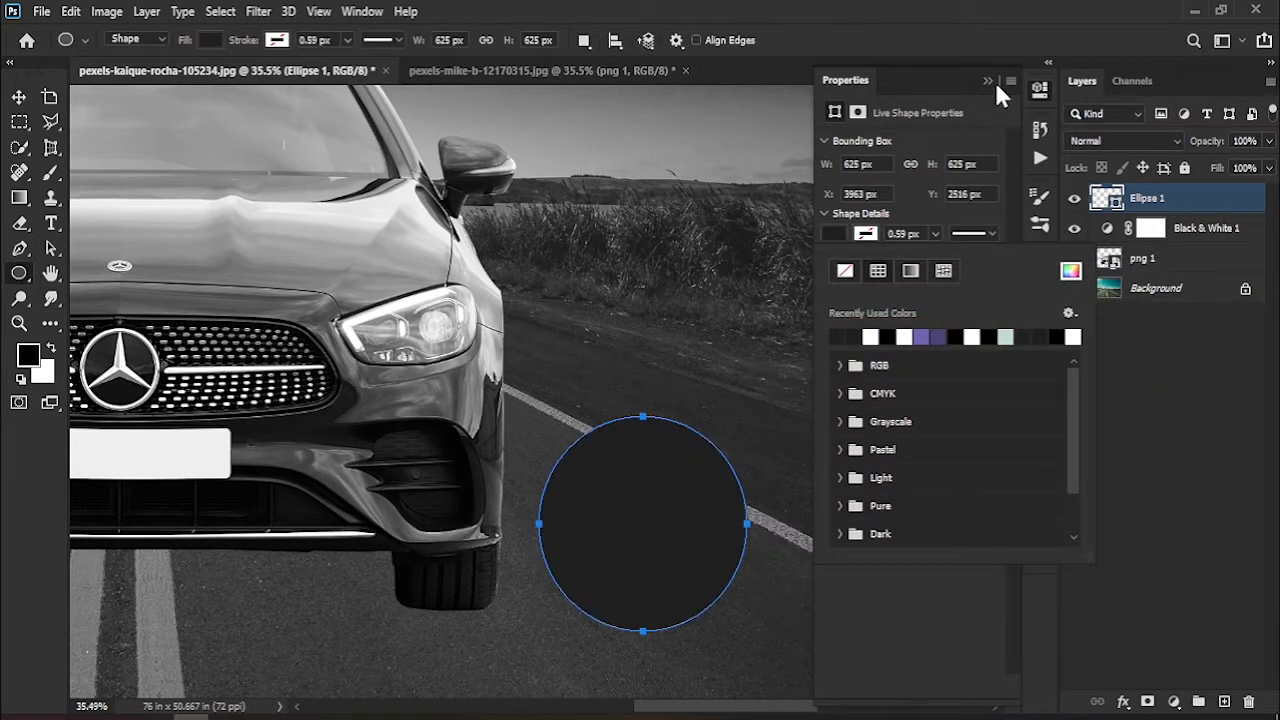
click(988, 81)
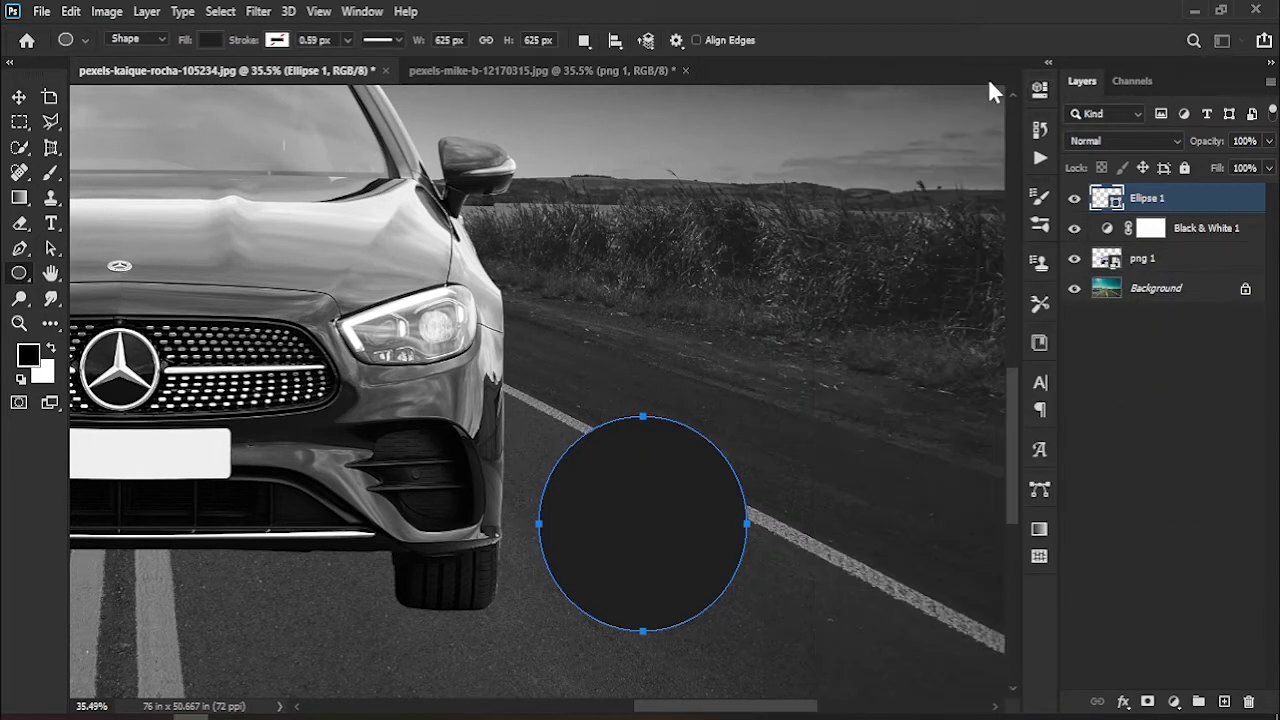
Move the dark circle against the car's right tyre as a reference for matching the blacks.
click(18, 97)
drag(671, 517, 680, 545)
key(z)
drag(488, 560, 676, 516)
drag(603, 494, 636, 496)
click(1135, 428)
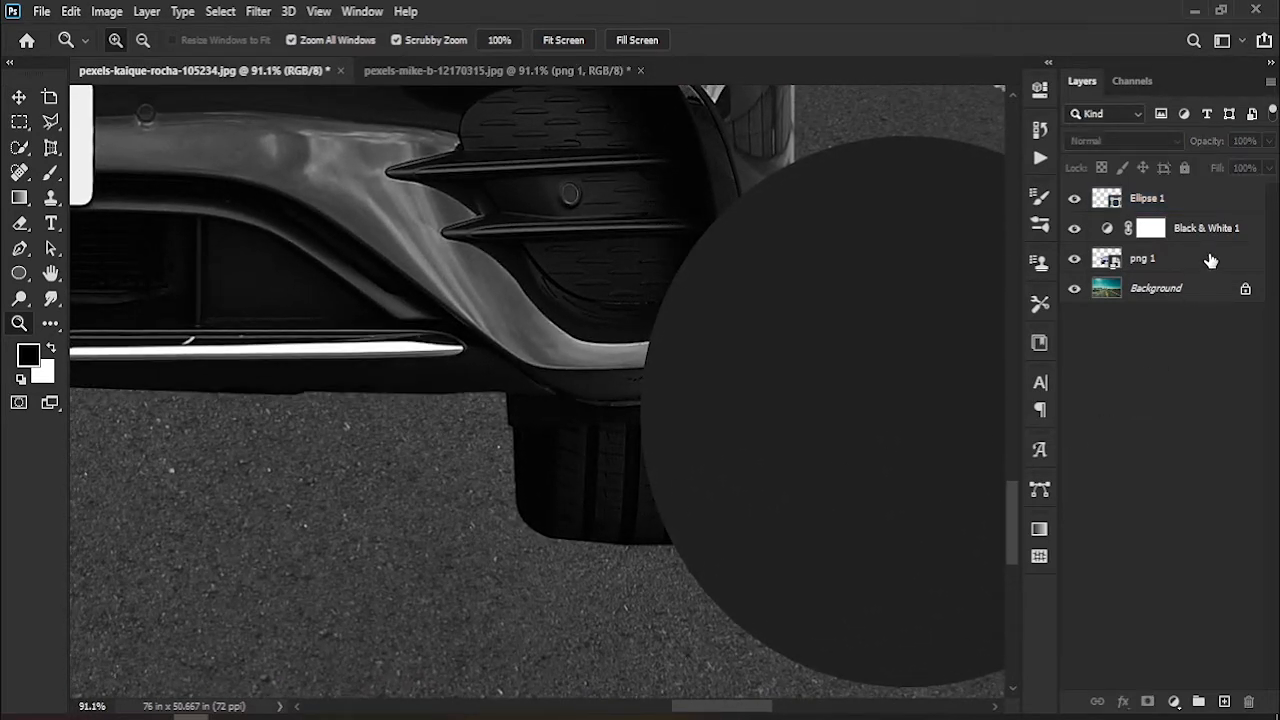
Add a Curves adjustment layer above the car layer and raise its black point slightly to match the circle's tone.
click(1210, 261)
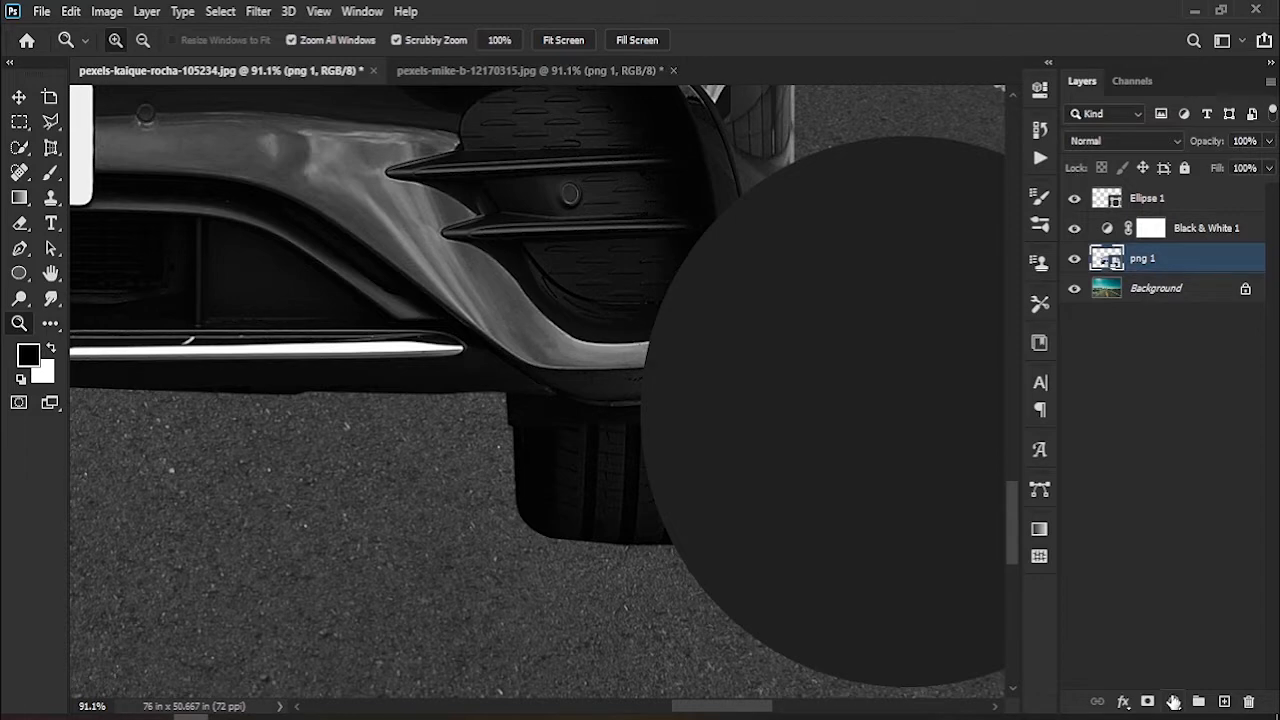
click(1173, 700)
click(1192, 449)
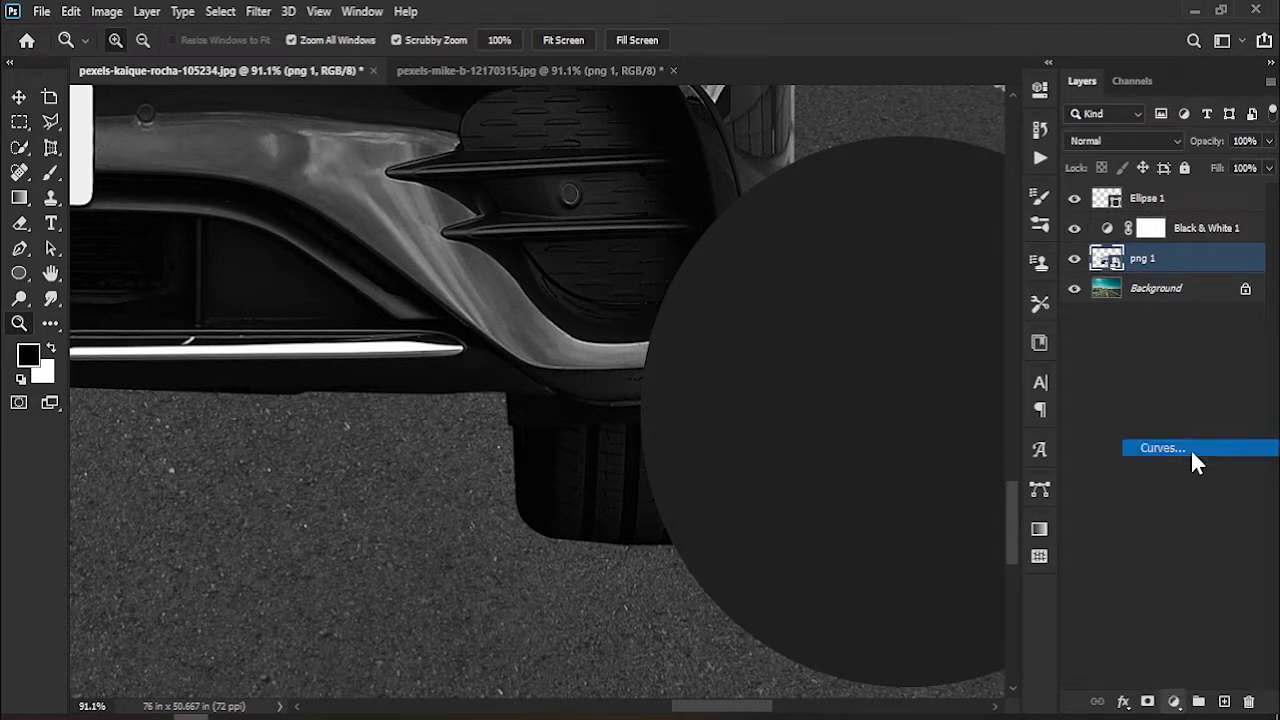
mouse_move(864, 310)
mouse_down()
mouse_move(872, 270)
mouse_move(881, 309)
mouse_move(868, 292)
mouse_move(846, 303)
mouse_up()
click(987, 80)
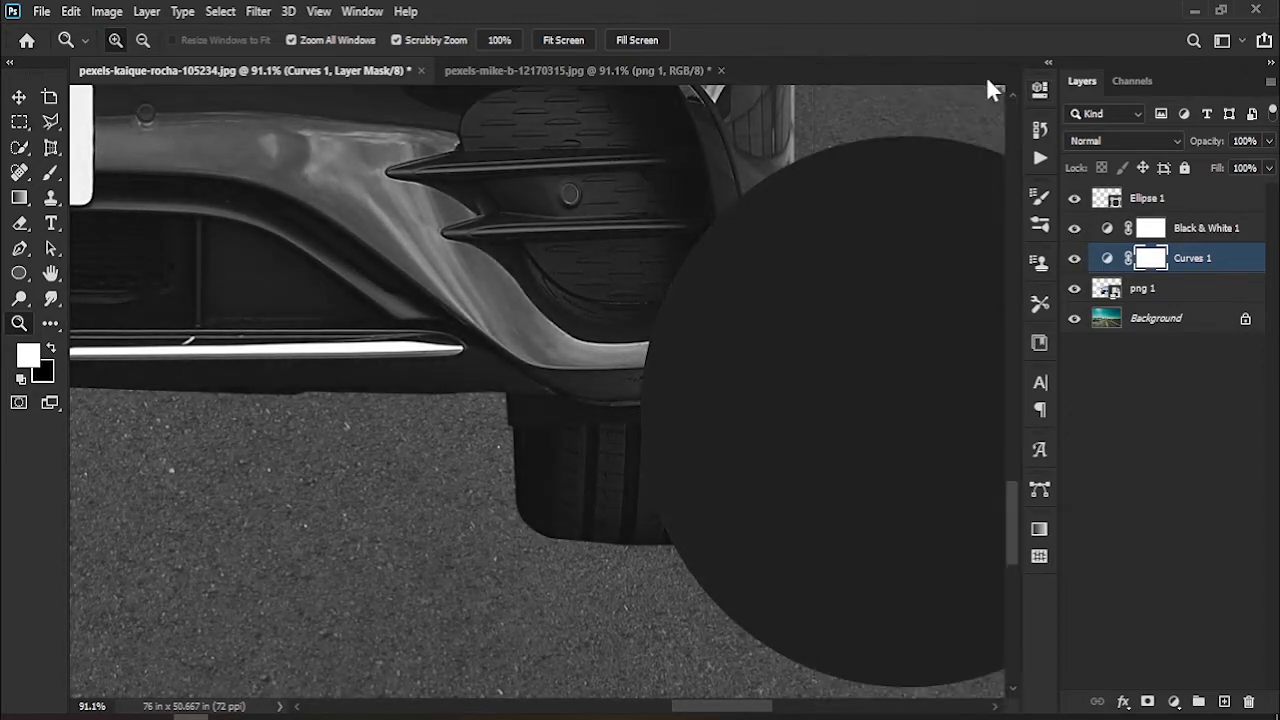
Slide the dark circle over the tyre to compare their dark tones.
click(19, 97)
drag(806, 392, 763, 392)
drag(777, 465, 803, 457)
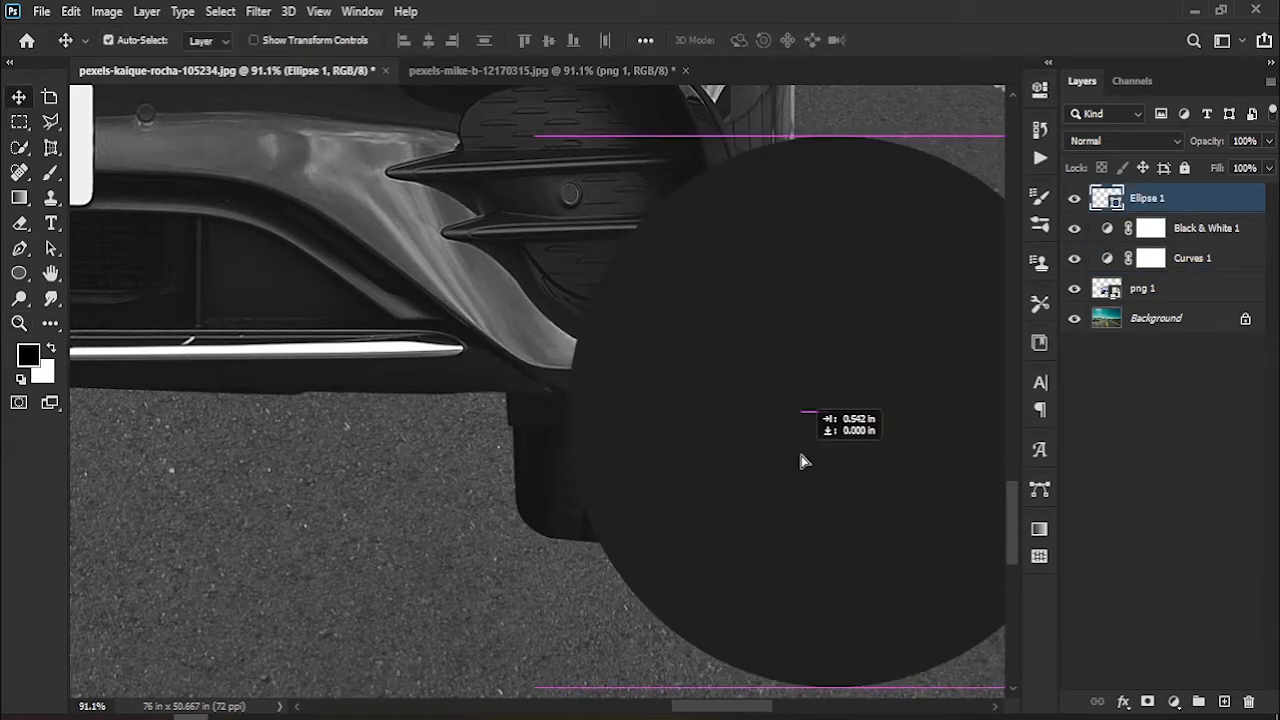
Delete the reference circle and the Black & White adjustment layer.
key(z)
drag(683, 403, 617, 401)
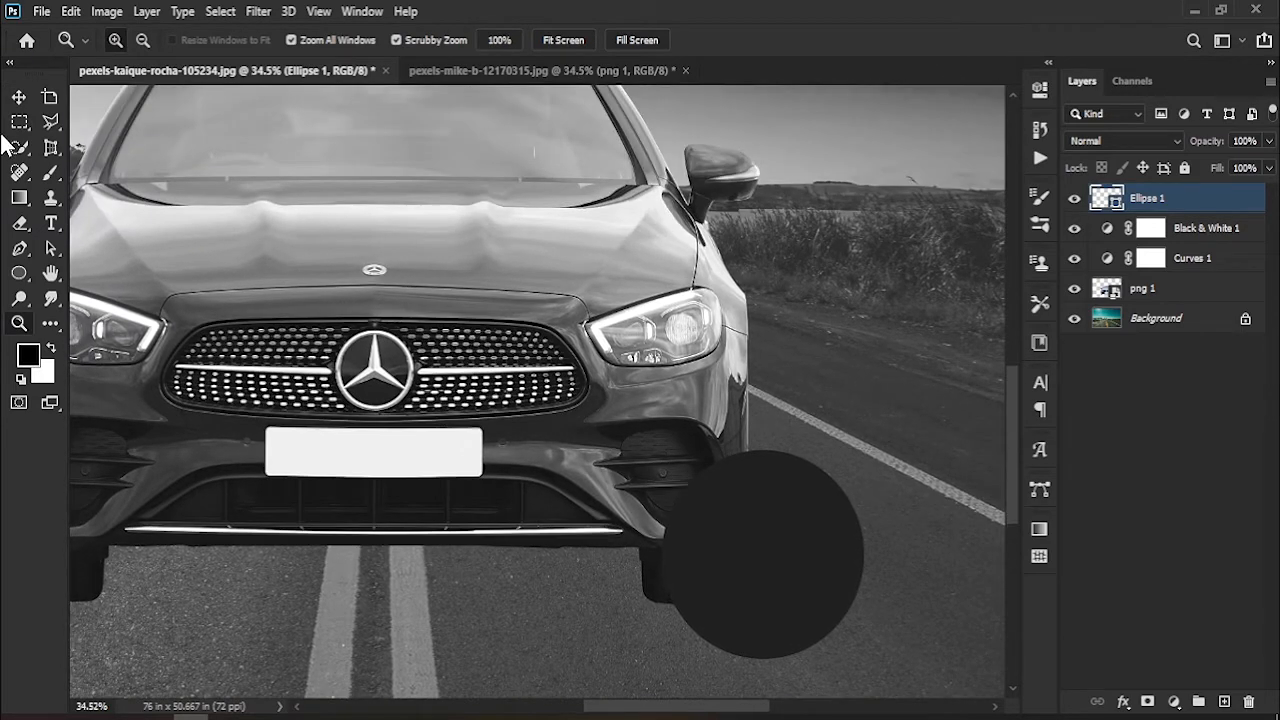
click(19, 97)
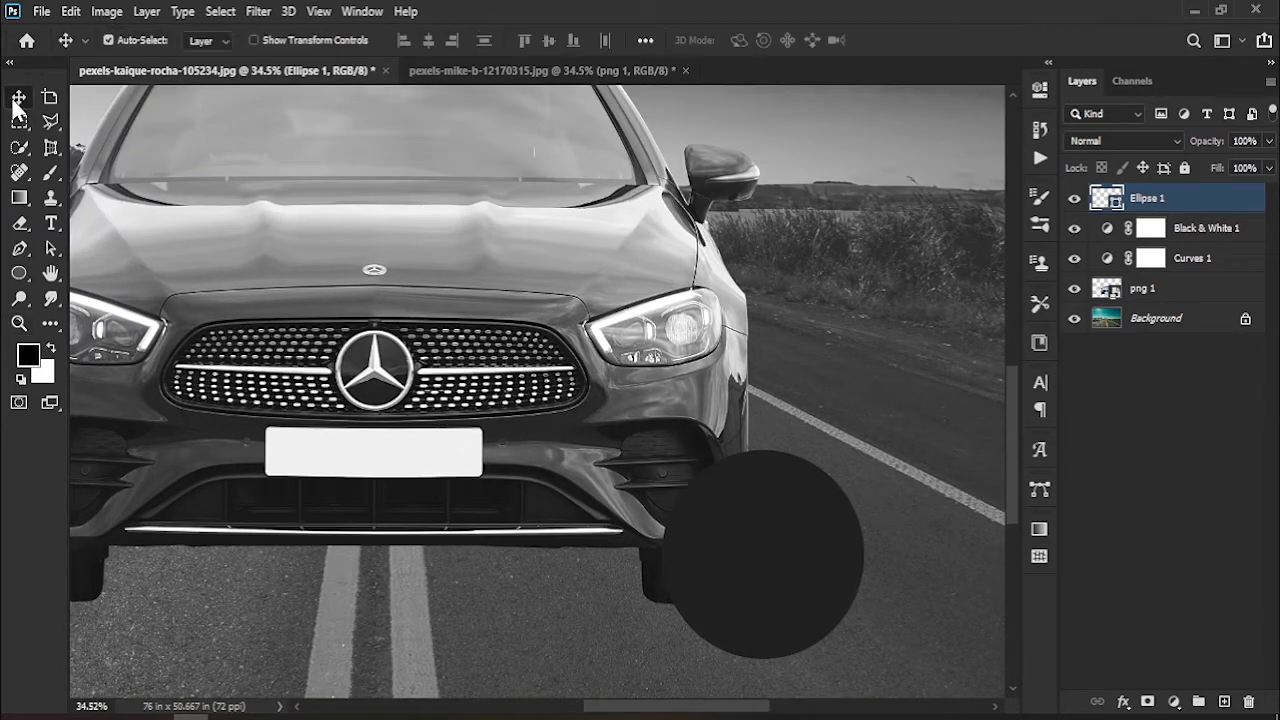
key(Delete)
key(Delete)
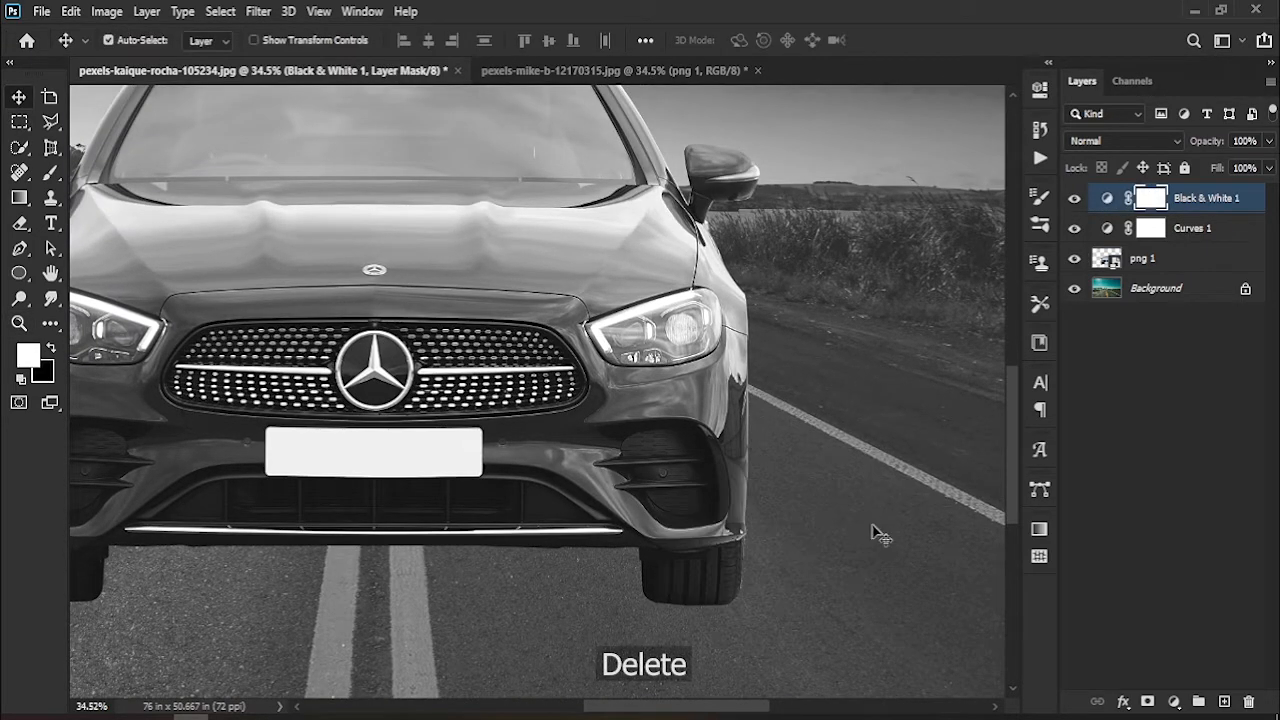
key(Delete)
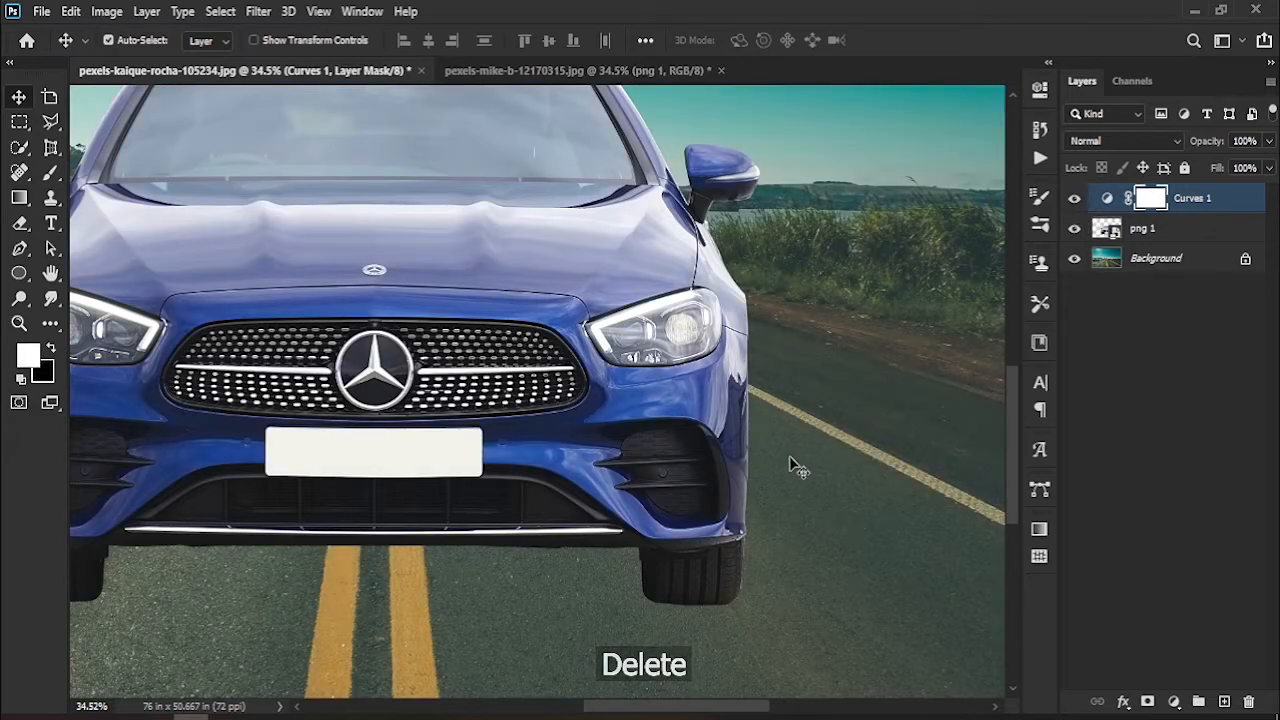
Lower the white point of the Curves adjustment and clip it to the car layer.
double_click(1105, 200)
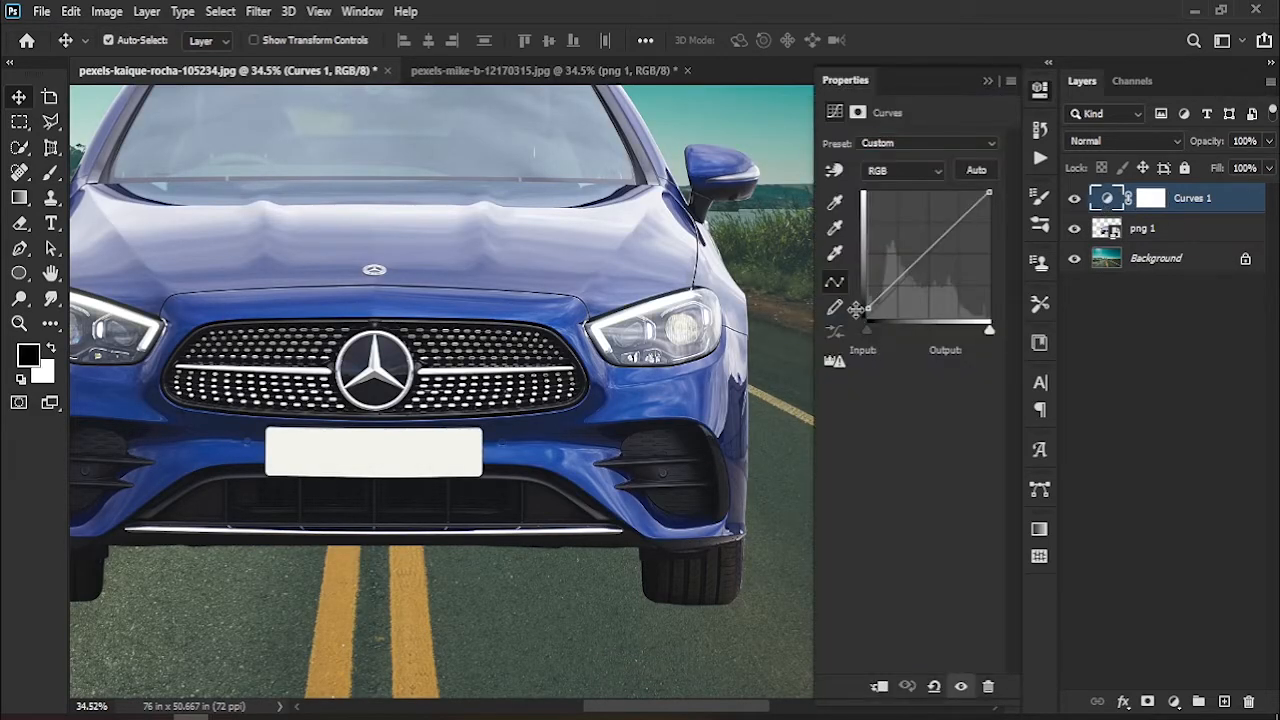
drag(566, 257, 616, 405)
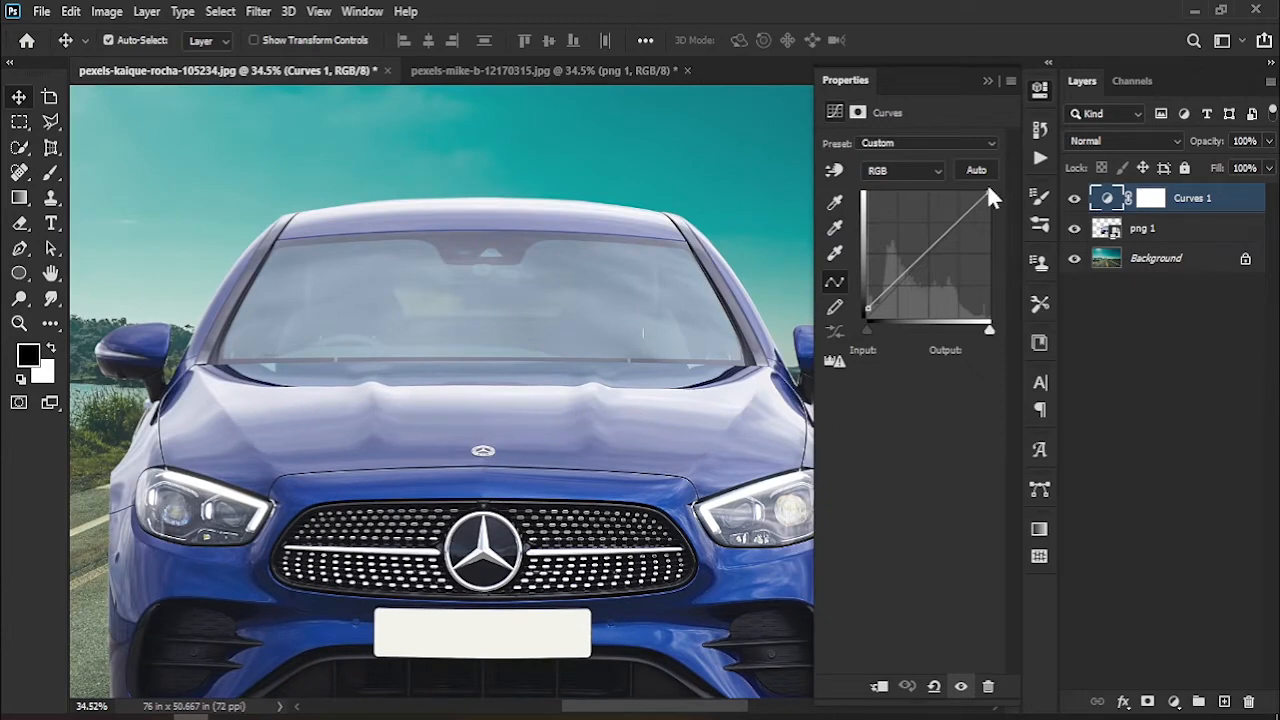
drag(989, 193, 998, 213)
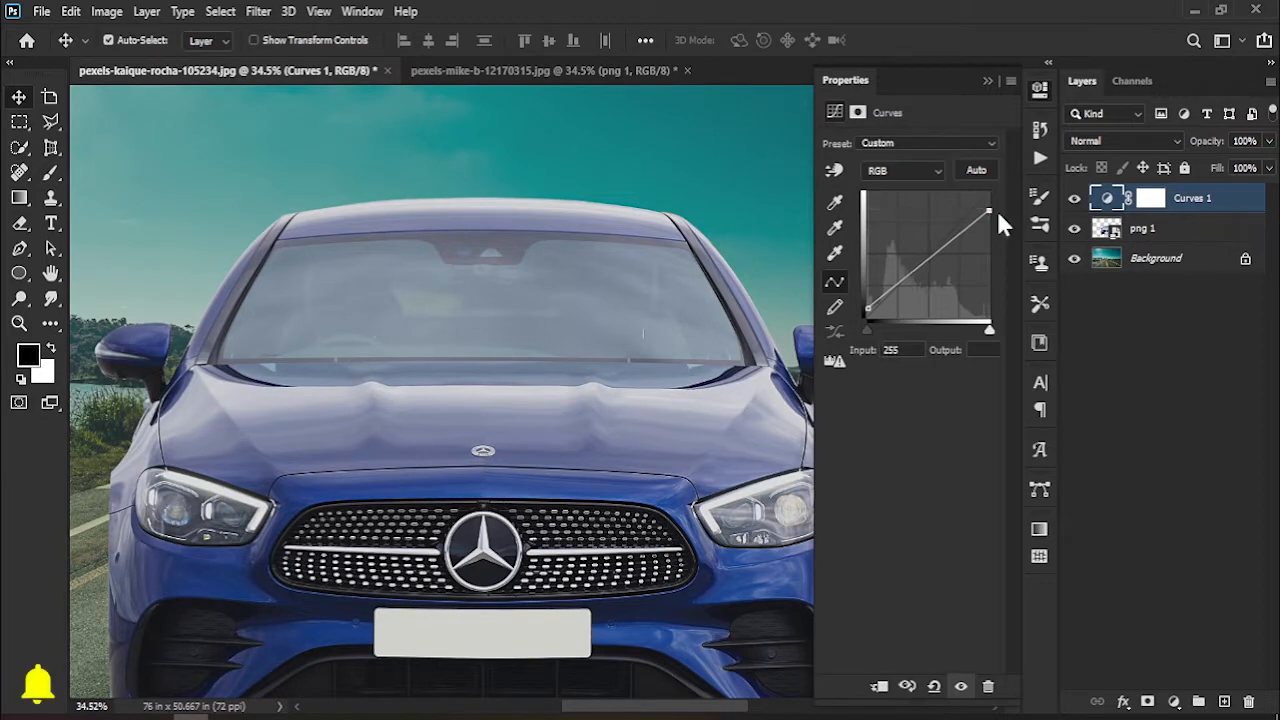
drag(695, 621, 591, 417)
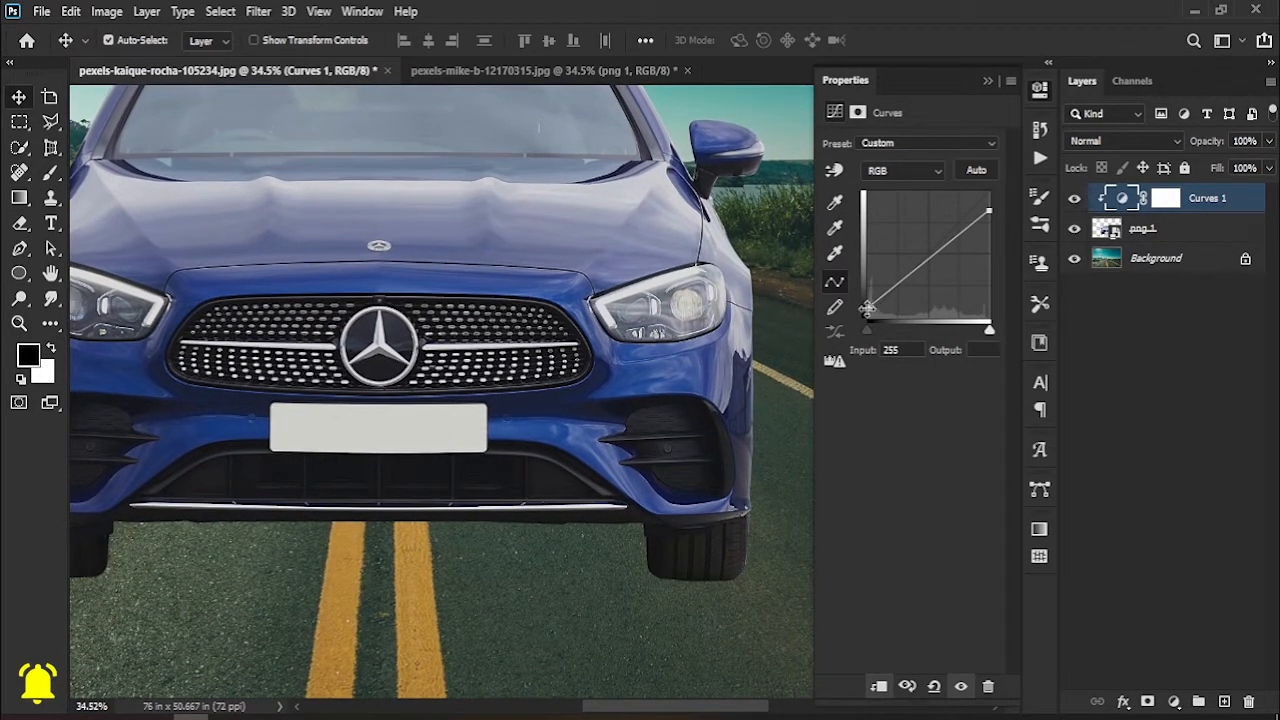
click(988, 80)
Switch the Curves layer's visibility off and on to compare the car with and without the adjustment.
key(z)
drag(665, 385, 643, 376)
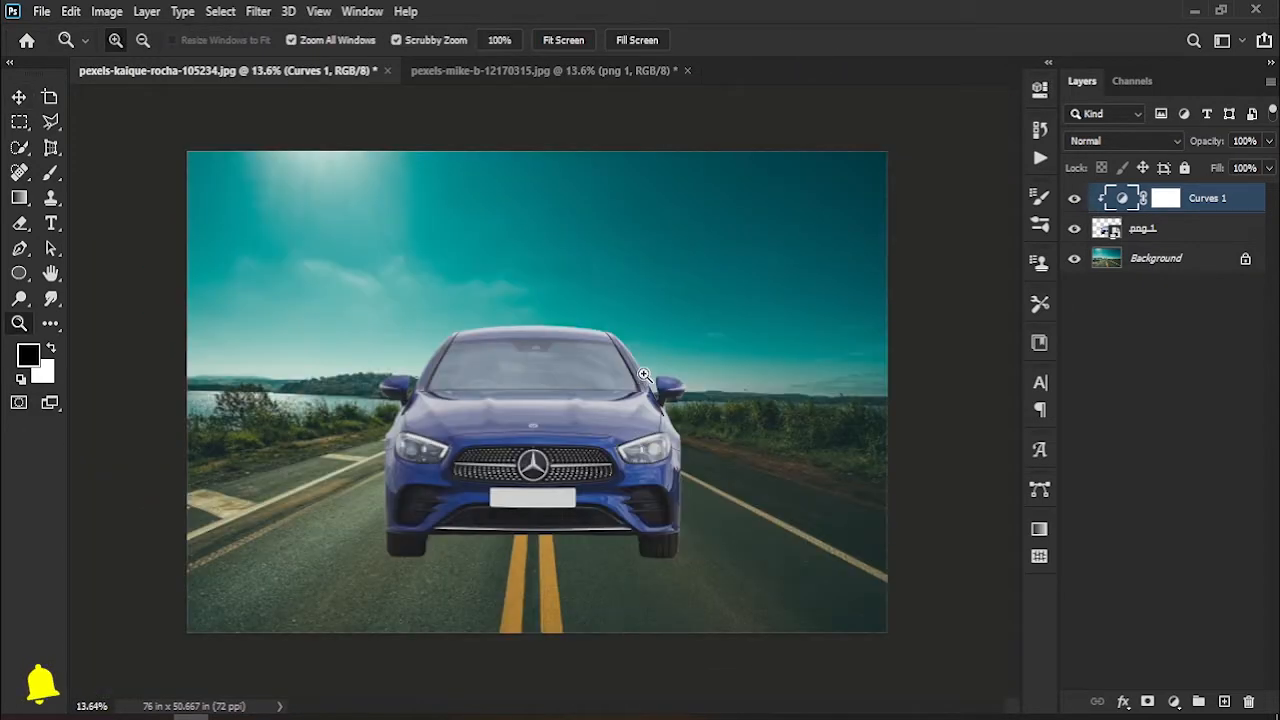
click(1076, 199)
click(1076, 199)
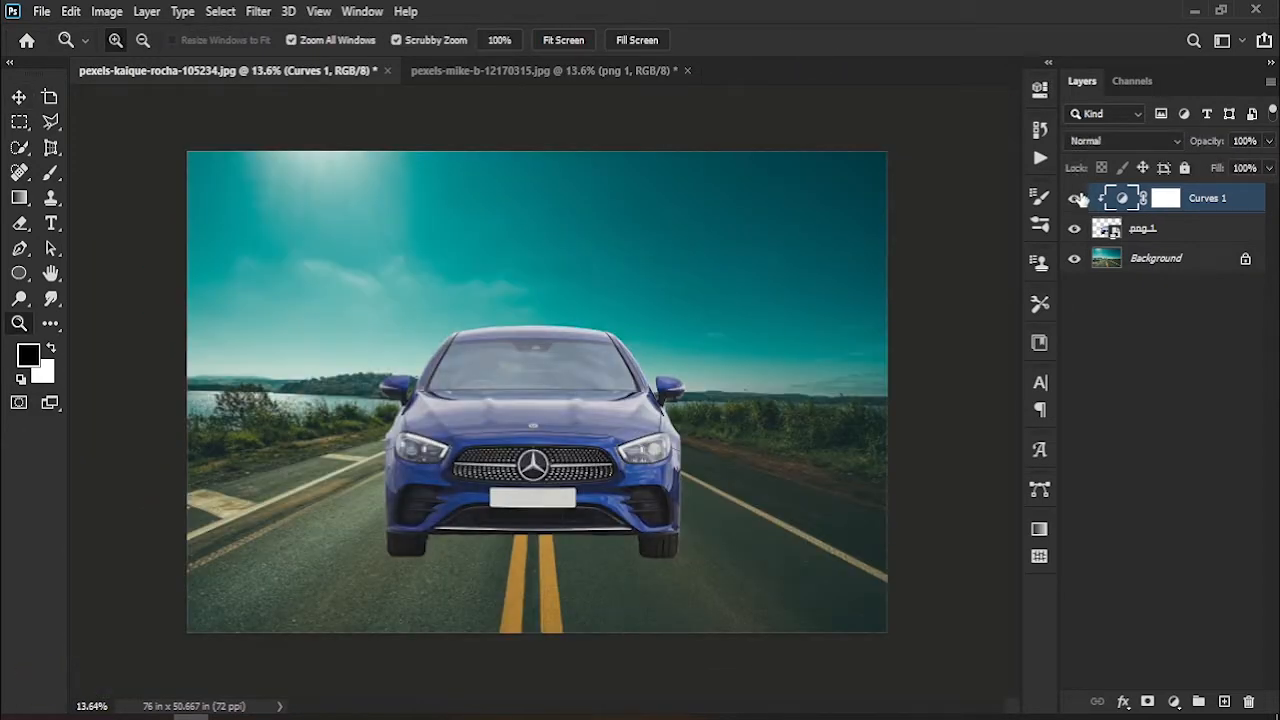
click(1077, 199)
click(1077, 199)
Select a trapezoid covering the lower bumper, both tyres and the road between them with the Polygonal Lasso.
click(1123, 363)
mouse_move(564, 565)
mouse_down()
mouse_move(624, 553)
mouse_move(614, 543)
mouse_up()
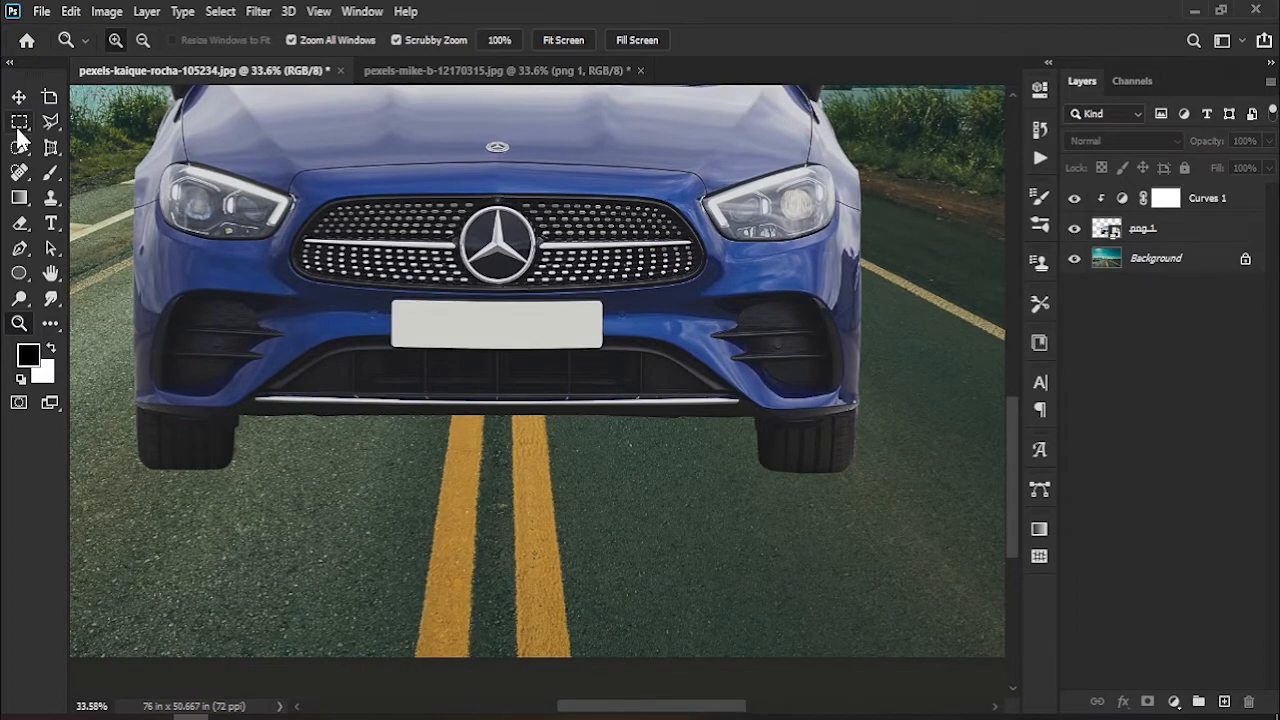
click(50, 122)
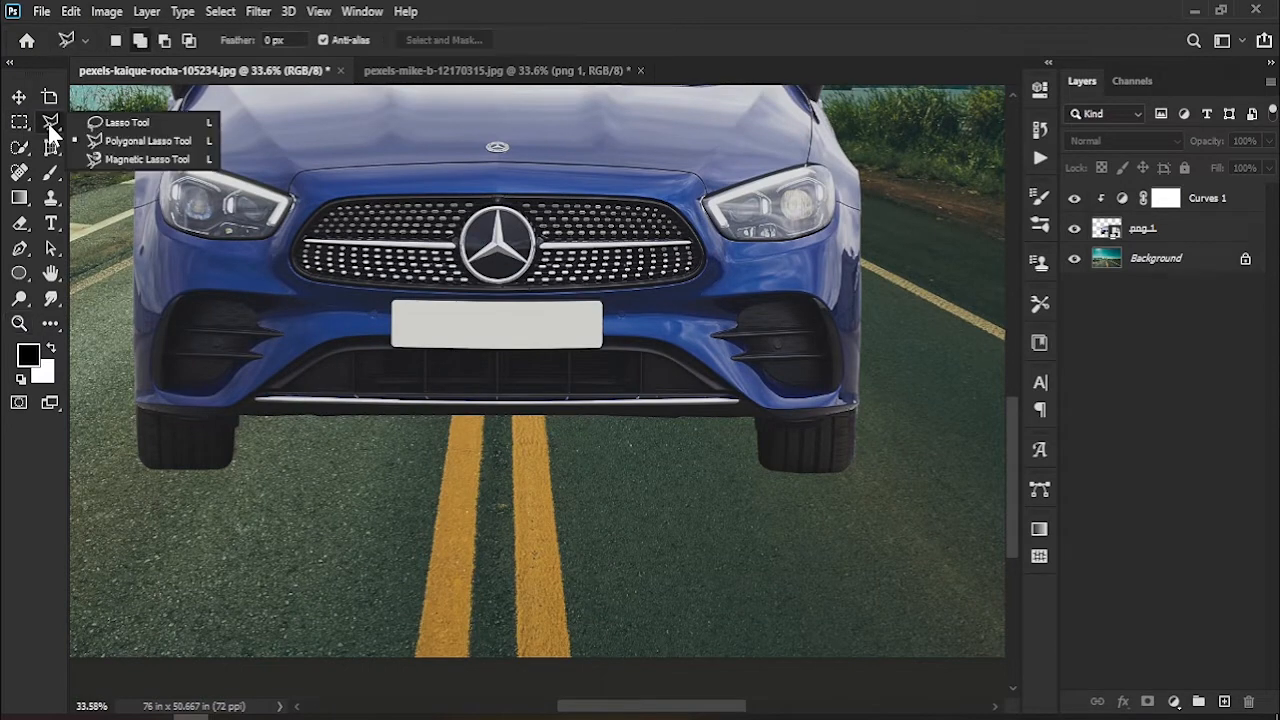
click(857, 494)
click(780, 354)
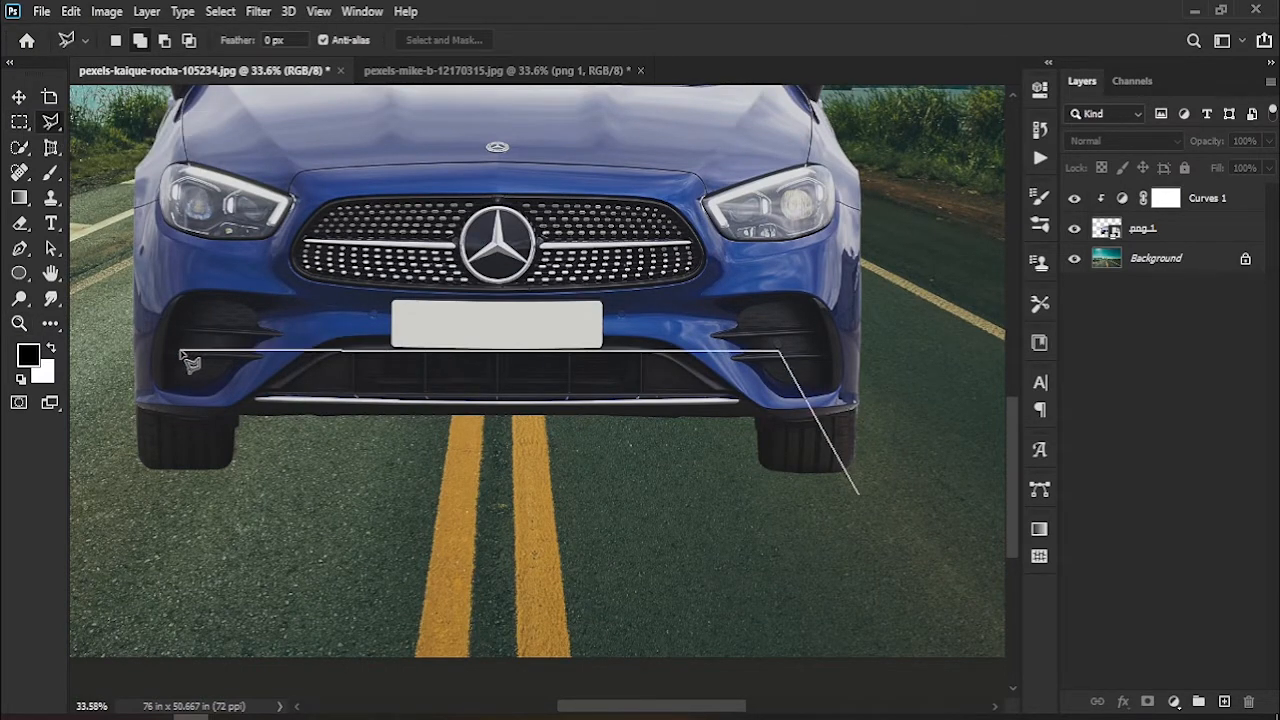
click(190, 354)
click(133, 494)
click(857, 494)
Add a Curves adjustment to the selected area, raising its black point slightly and pulling its white point far down for a flat dark shadow.
click(1175, 701)
click(1163, 452)
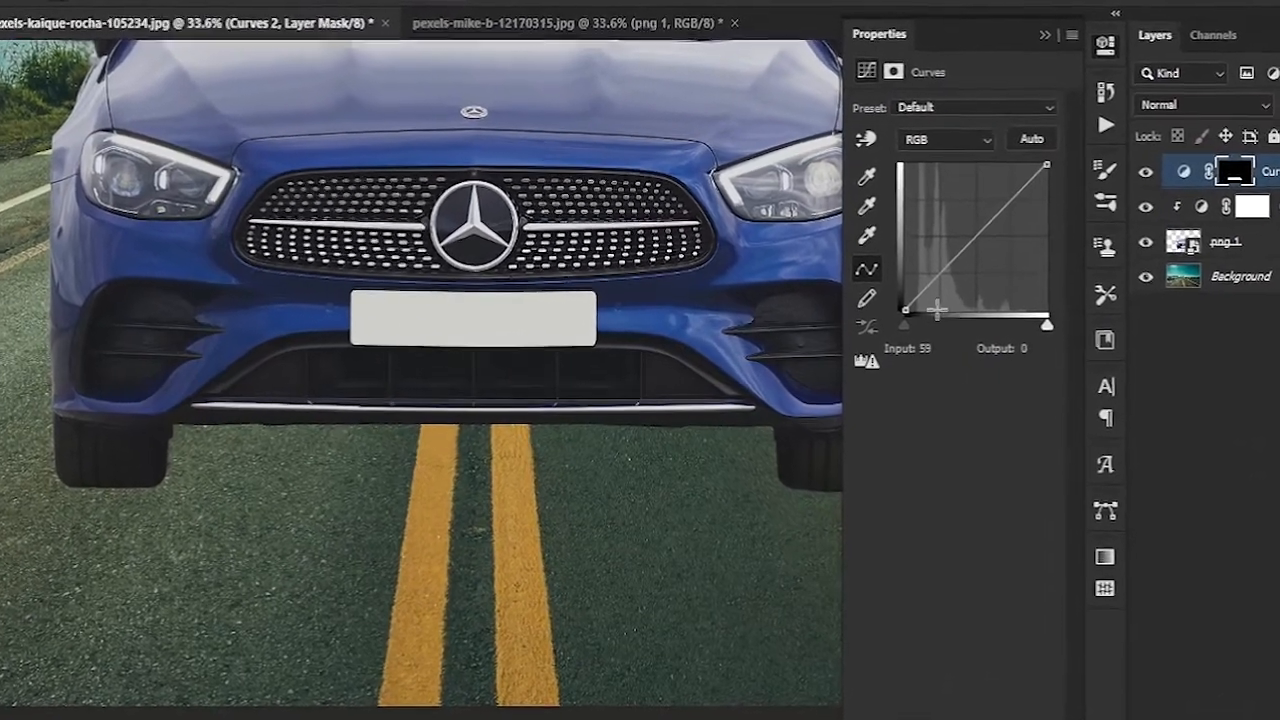
drag(868, 318, 912, 298)
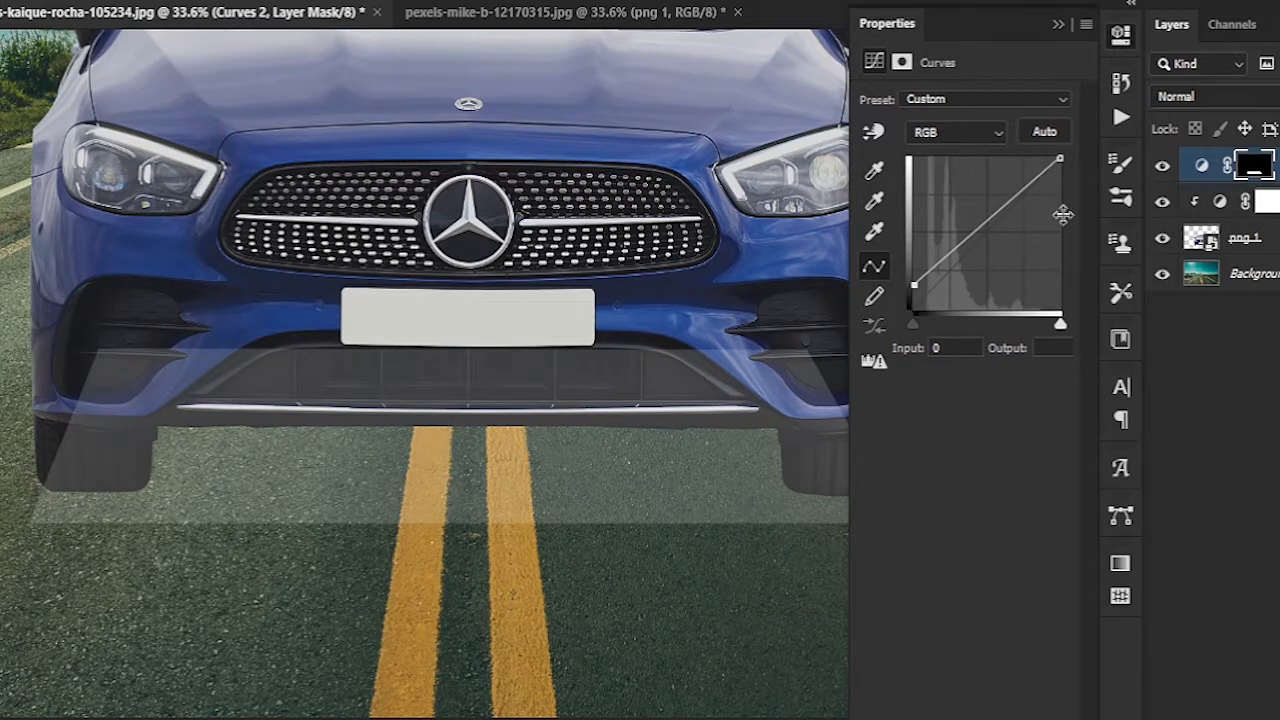
drag(1058, 156, 1052, 283)
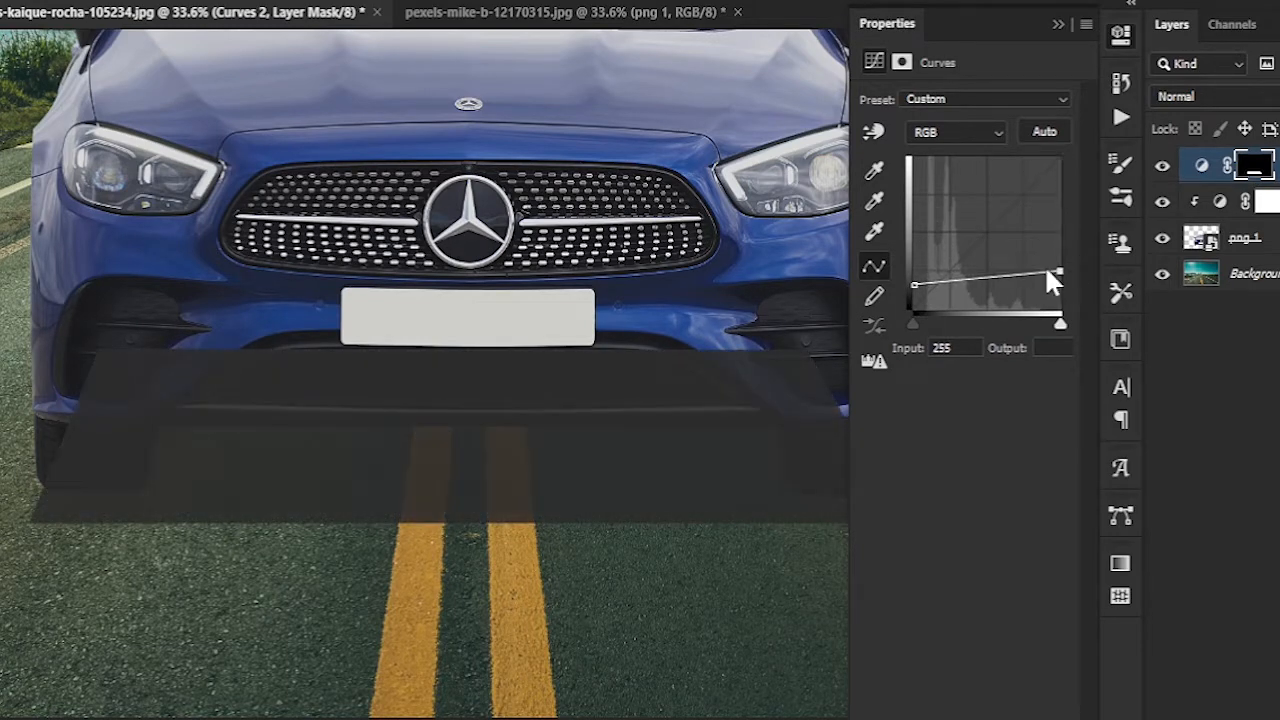
Lower the black point of the Curves 2 shadow adjustment slightly and shift its input to 16.
drag(914, 285, 918, 289)
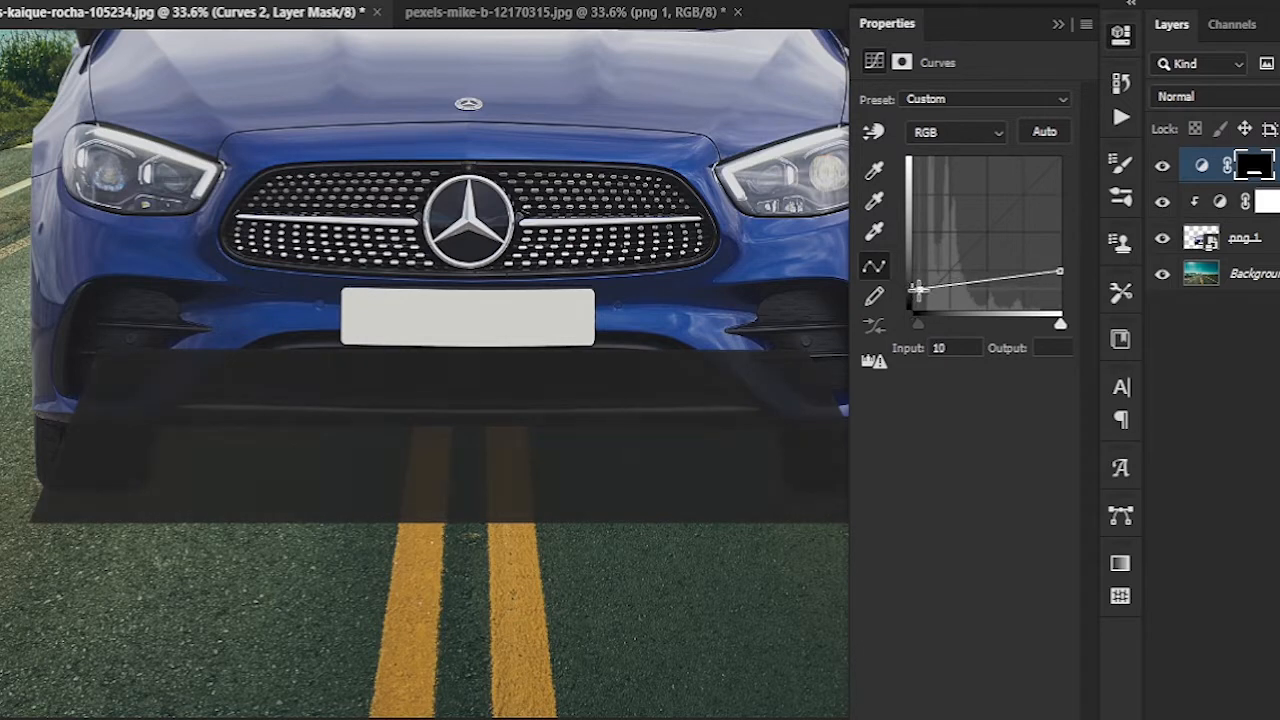
drag(918, 289, 921, 289)
scroll(563, 329, right, 3)
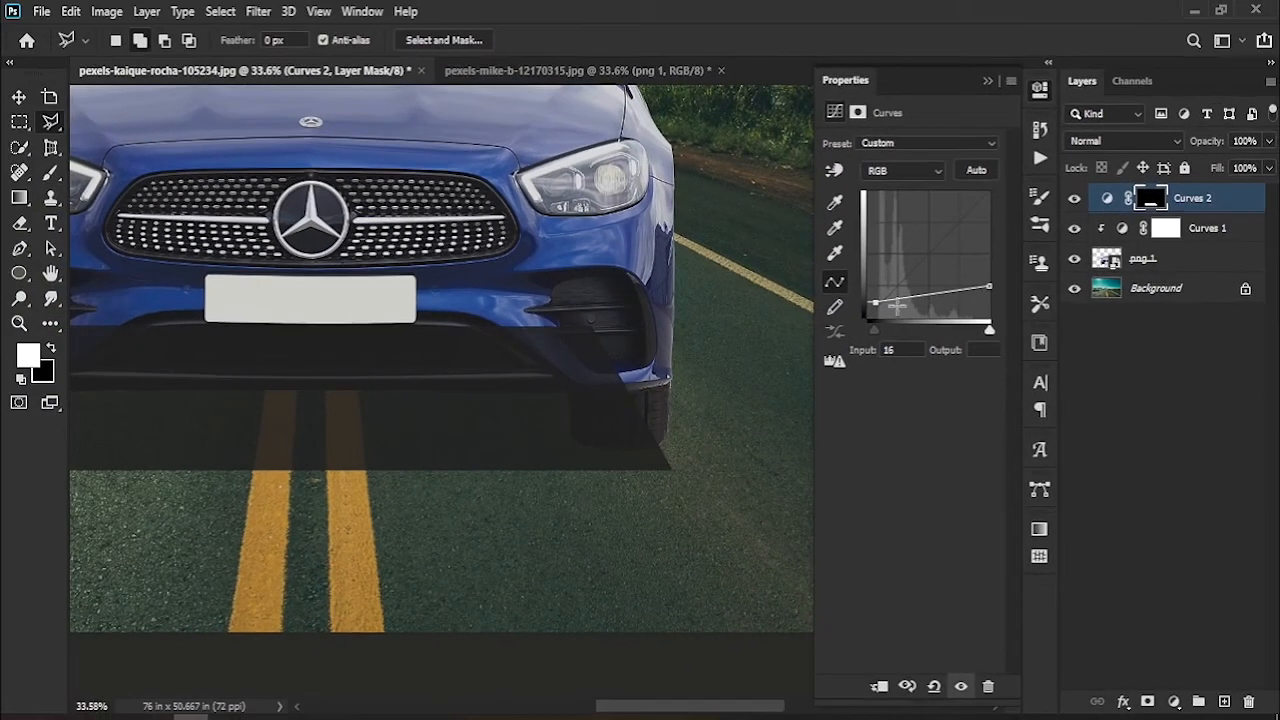
click(986, 82)
Reopen the Curves 2 adjustment and set its black point input to 0.
key(a)
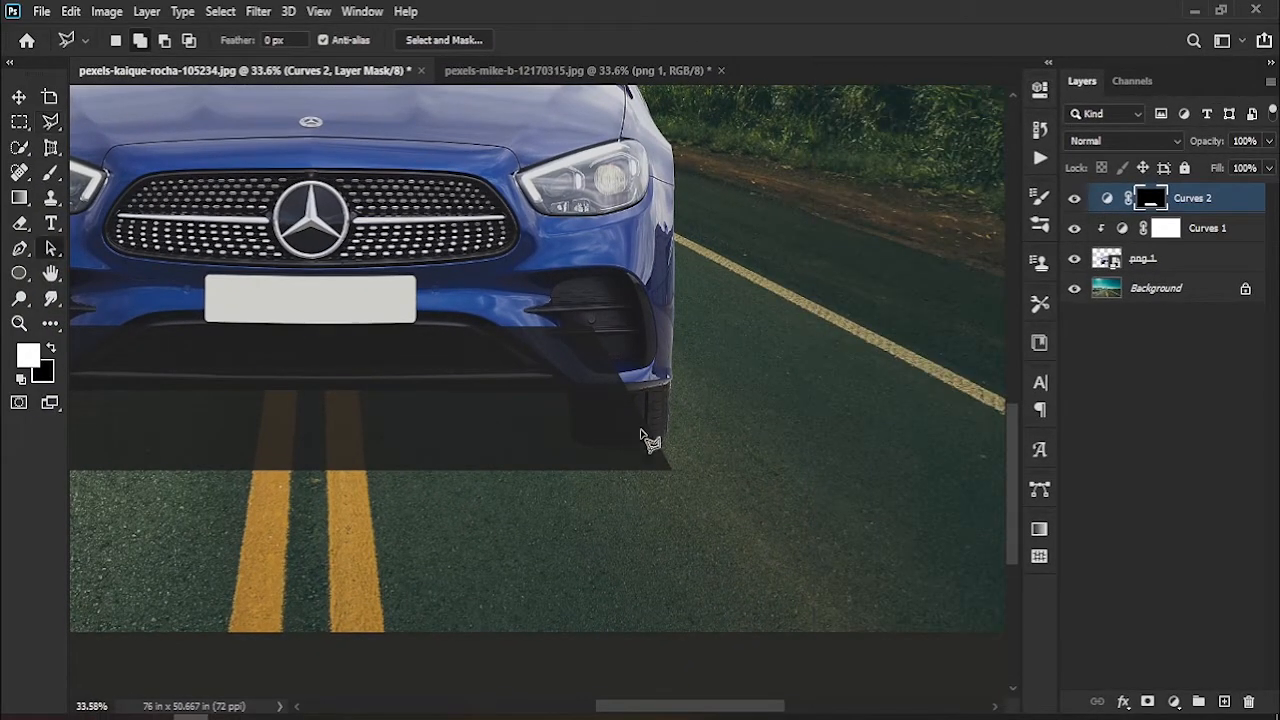
key(z)
drag(641, 437, 739, 530)
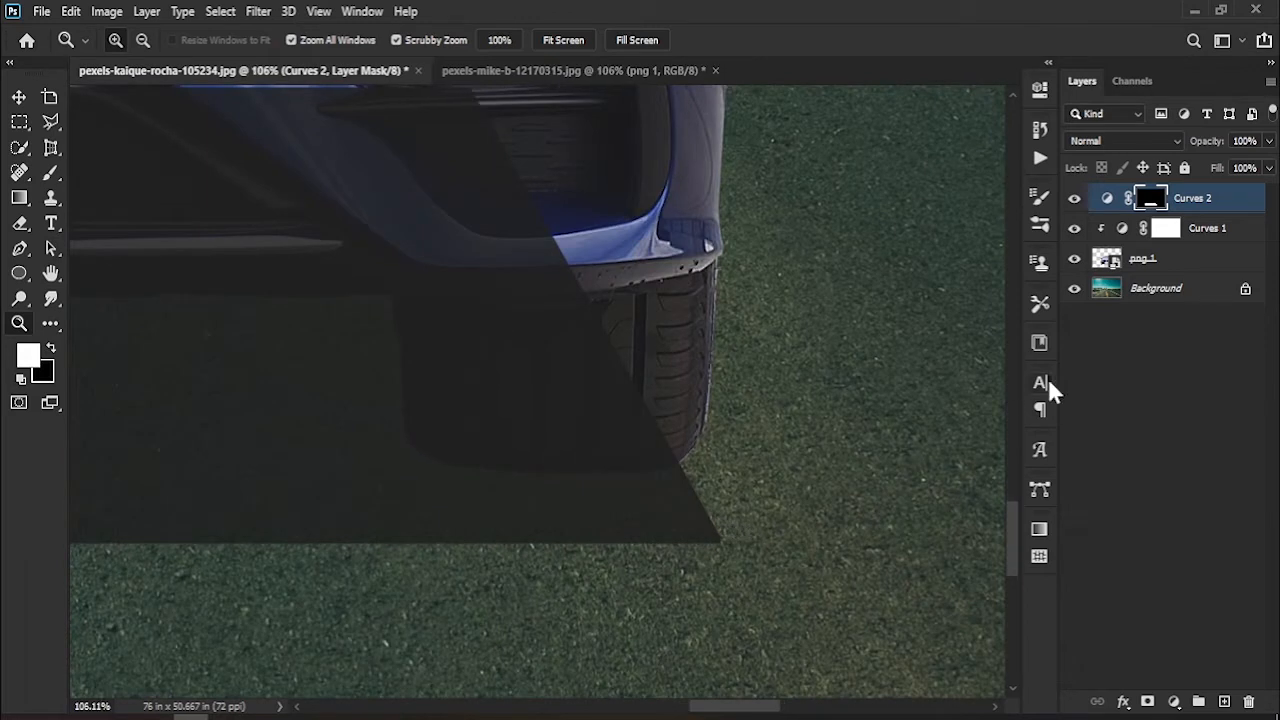
double_click(1107, 199)
drag(872, 304, 856, 306)
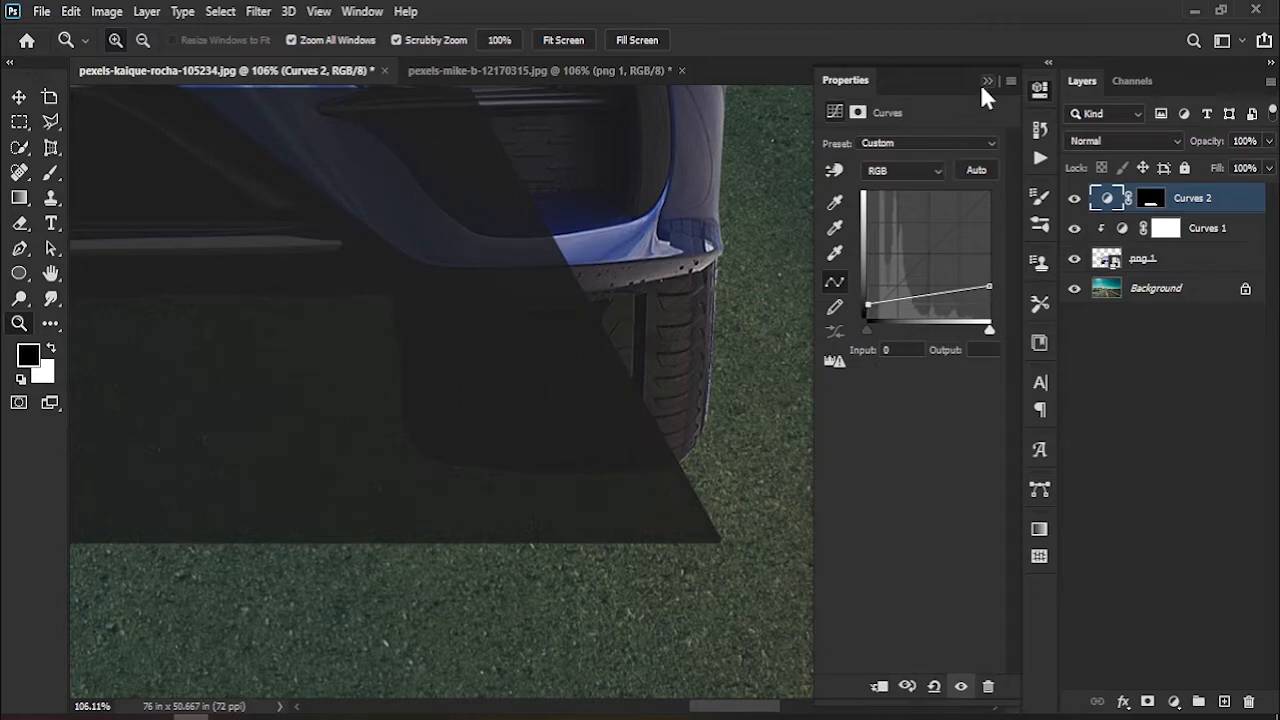
click(986, 81)
Soften the edges of the Curves 2 layer mask with a 36.7 px feather.
drag(688, 415, 608, 420)
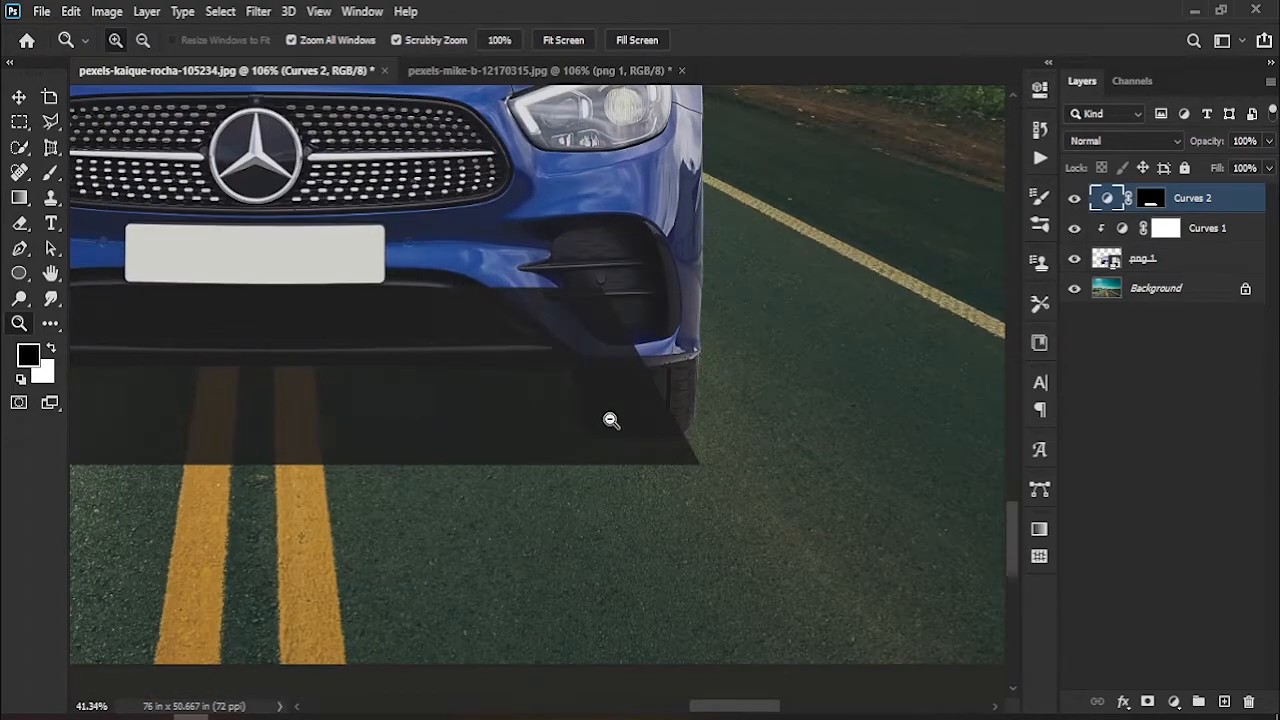
click(1040, 89)
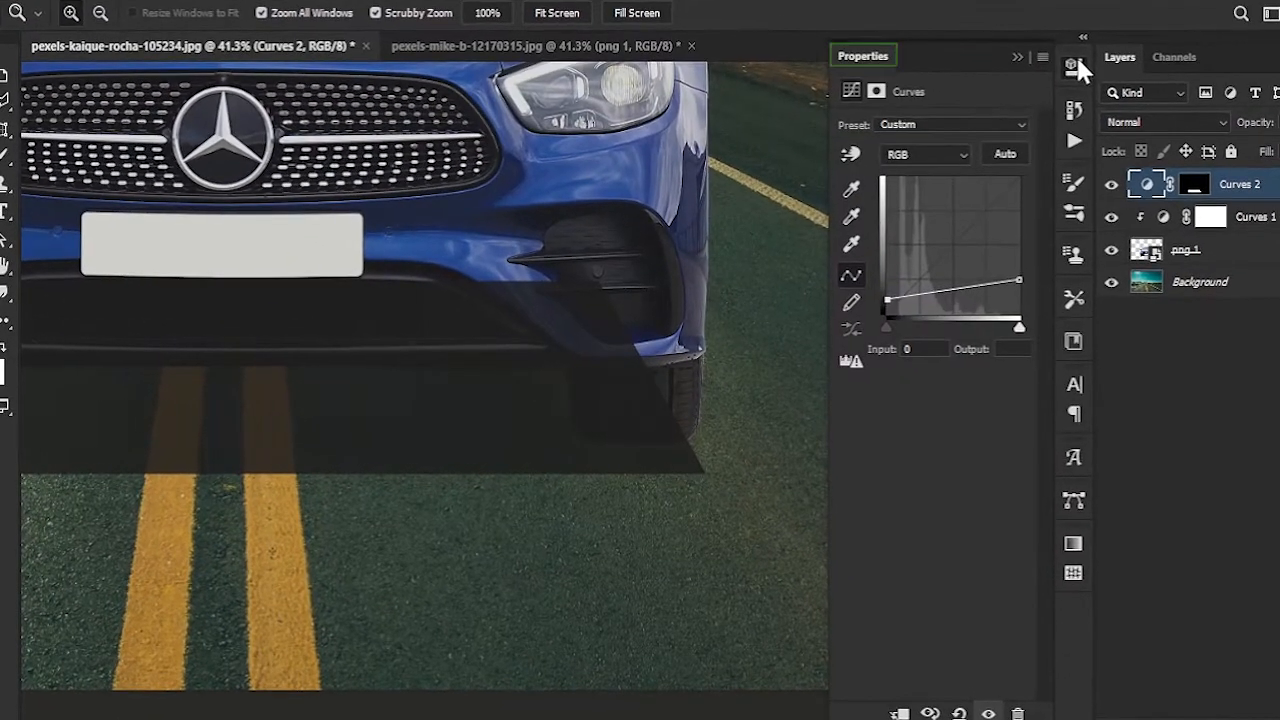
click(877, 92)
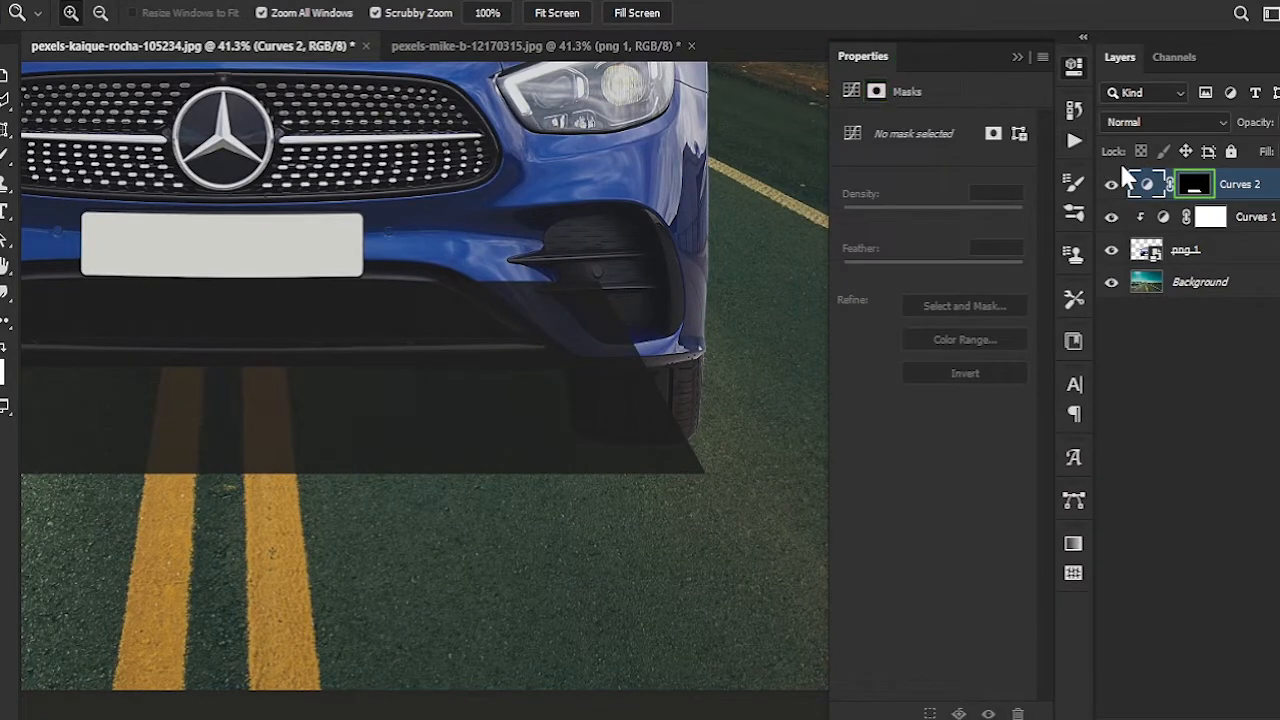
click(1194, 186)
drag(860, 264, 942, 264)
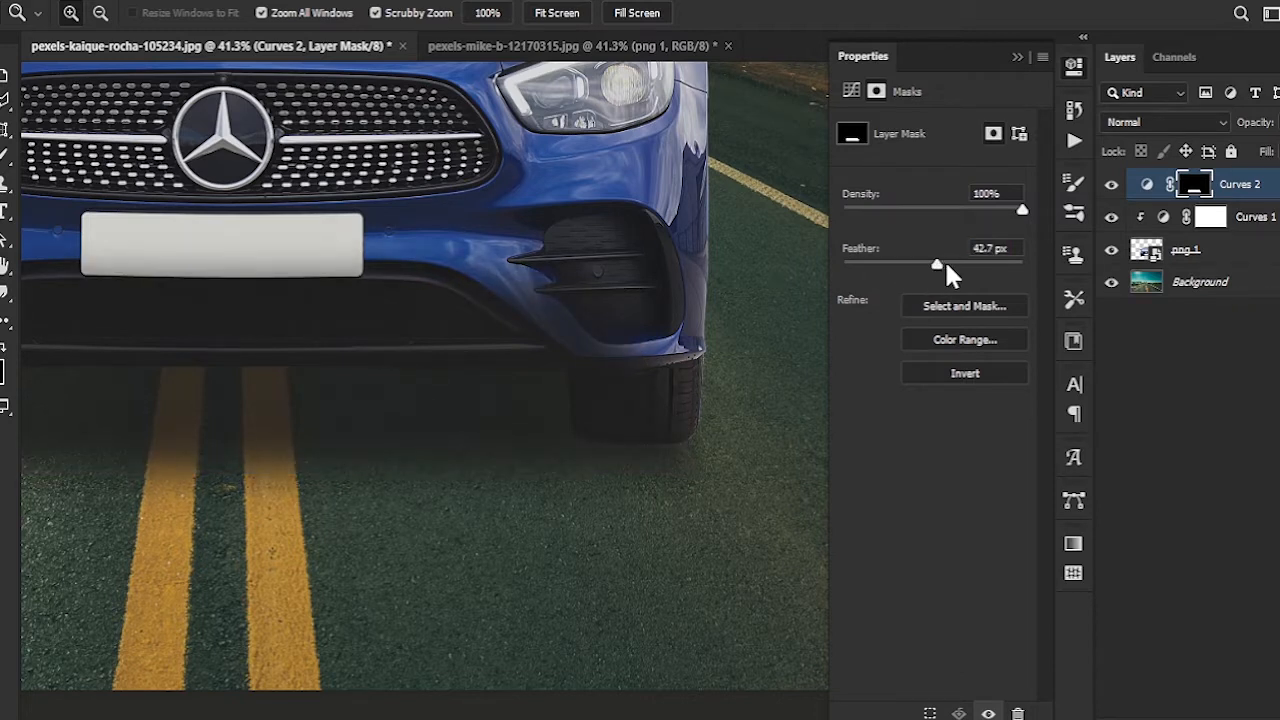
drag(948, 266, 933, 264)
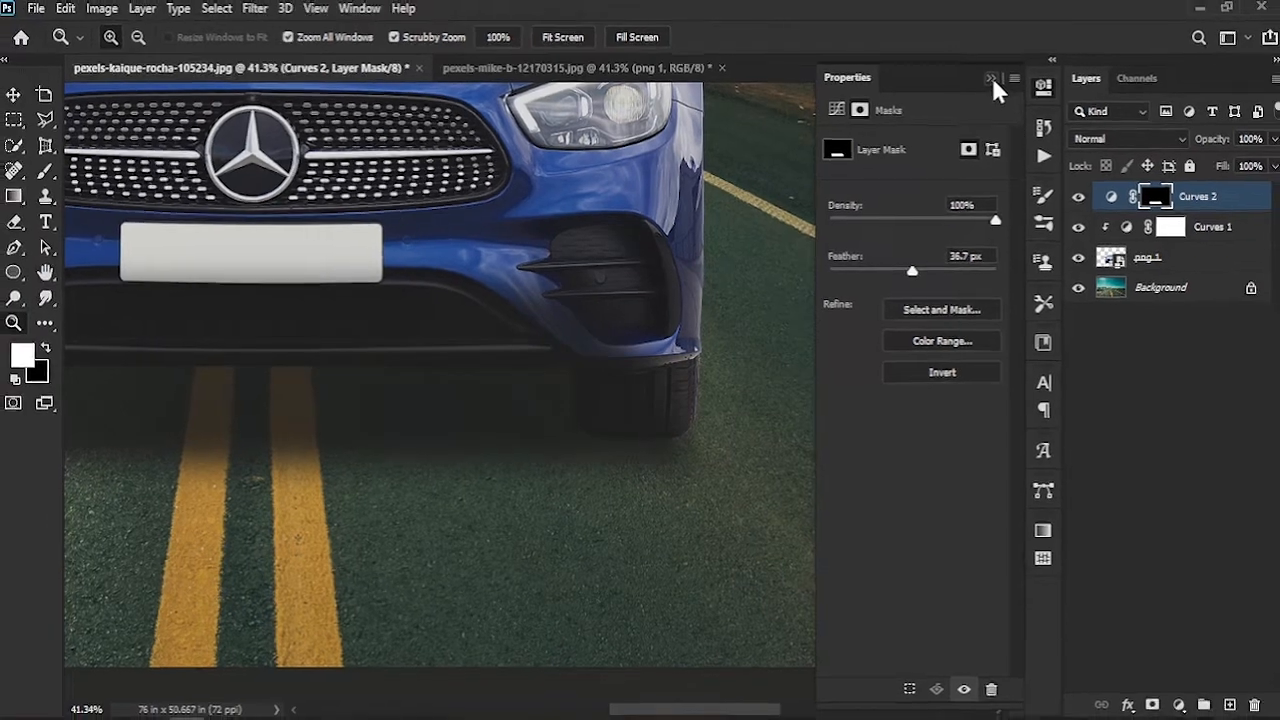
click(990, 77)
Move the Curves 2 shadow layer below the png 1 car layer, directly above the Background.
click(1111, 374)
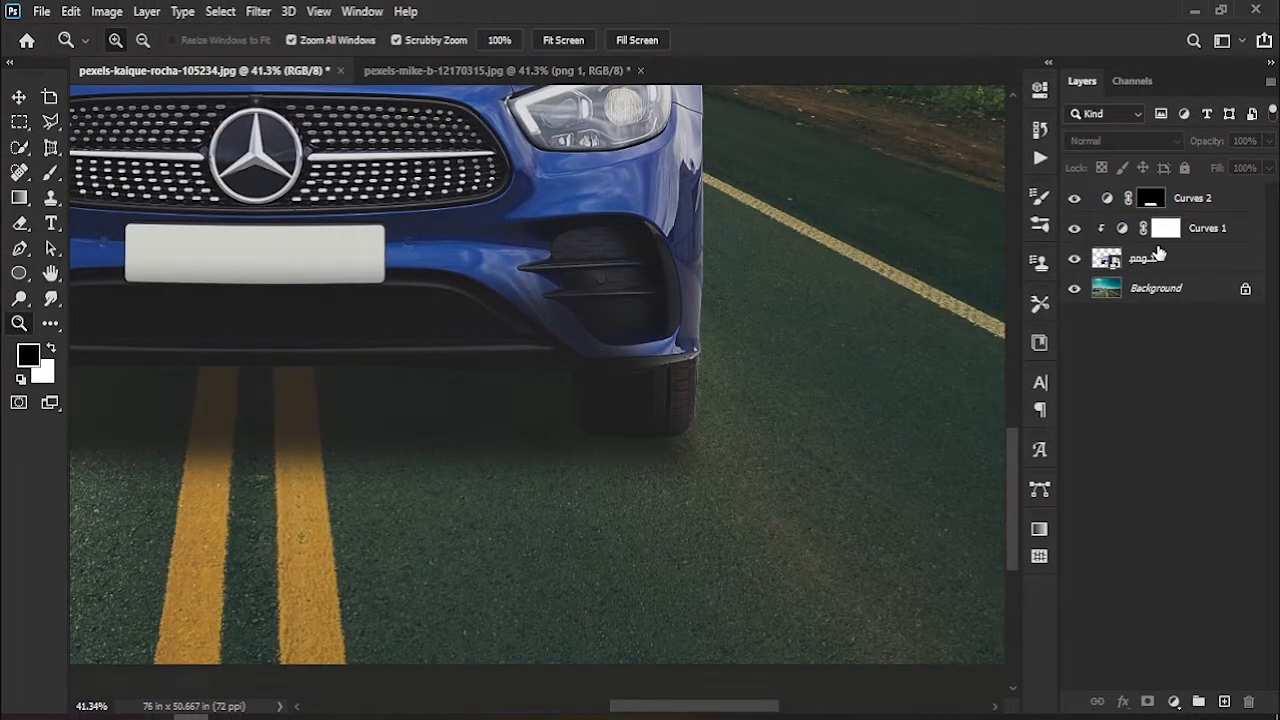
drag(1192, 210, 1140, 280)
drag(373, 435, 759, 412)
mouse_move(516, 527)
mouse_down()
mouse_move(571, 534)
mouse_move(518, 546)
mouse_up()
drag(537, 607, 457, 563)
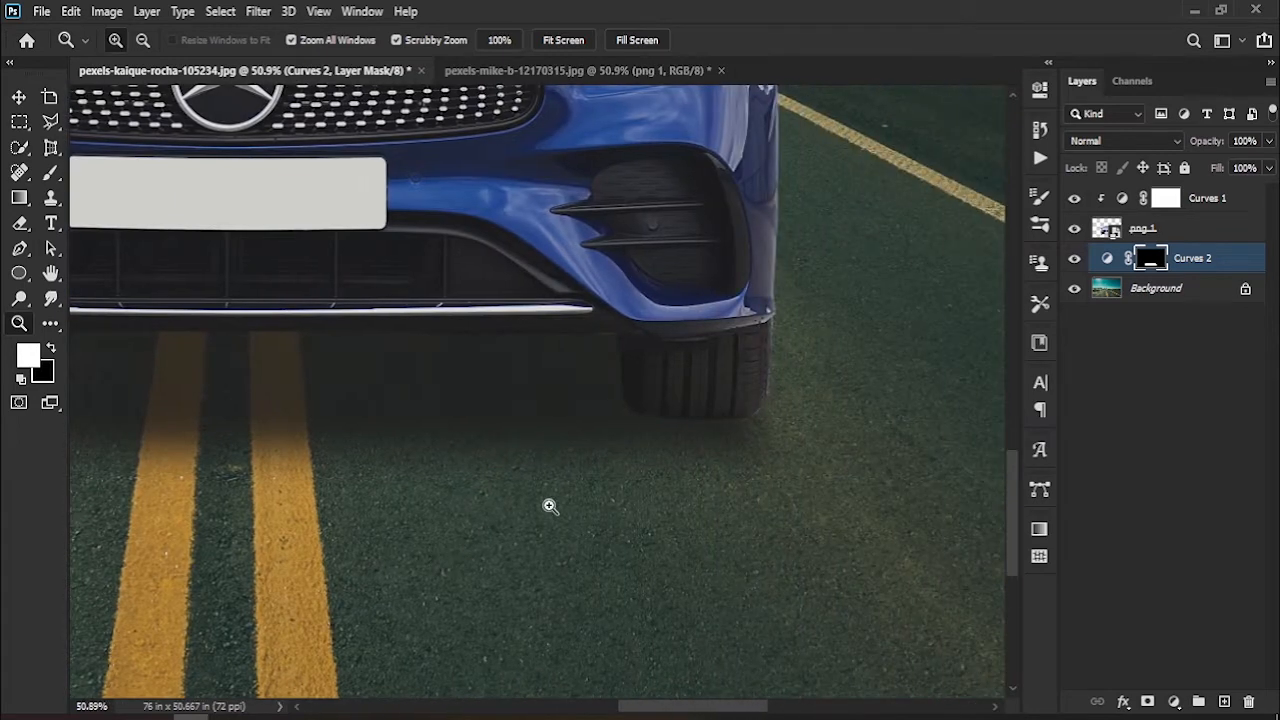
Duplicate the Curves 2 layer and fill the mask of the lower original with black.
click(19, 97)
drag(433, 421, 558, 539)
drag(136, 527, 466, 537)
drag(289, 539, 427, 551)
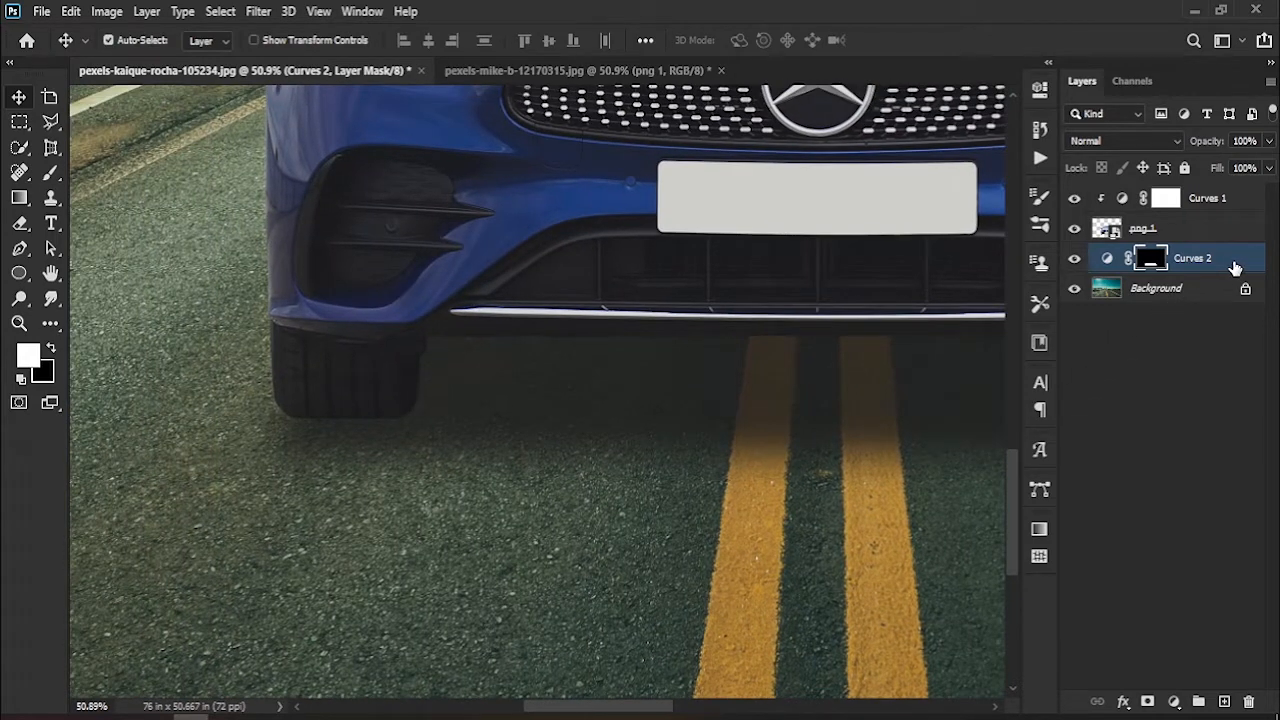
key(ctrl+j)
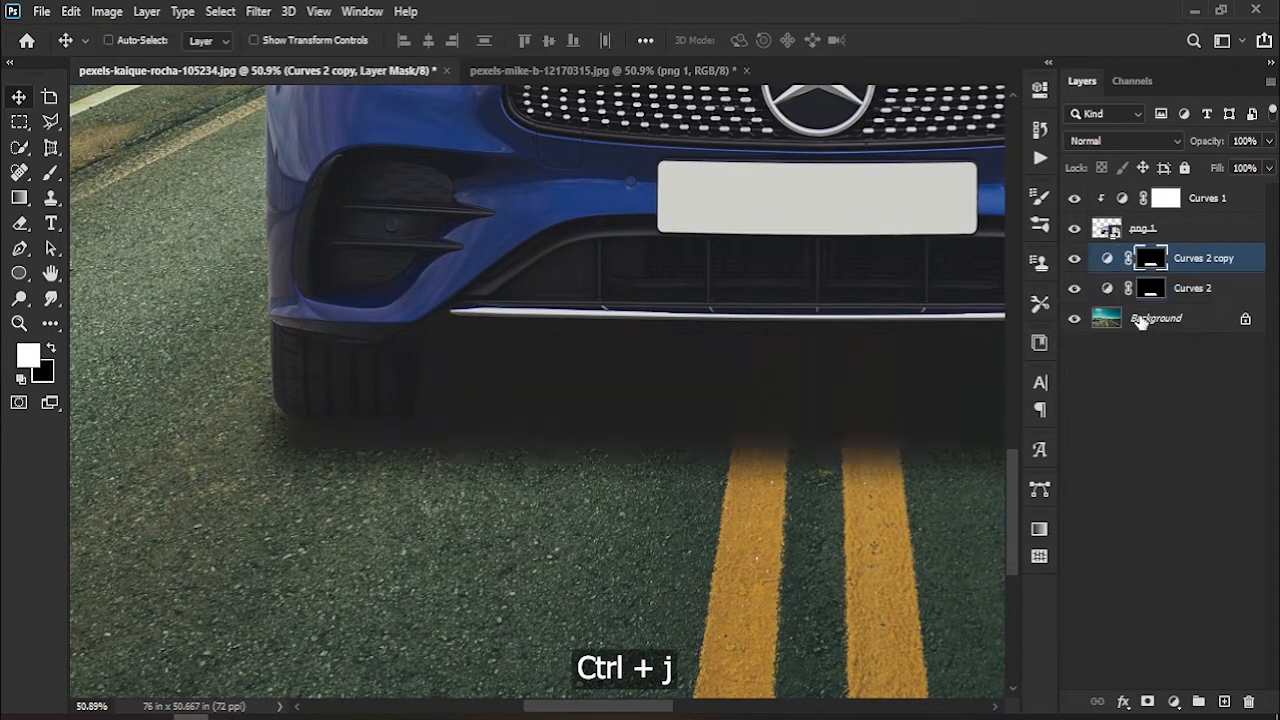
click(1222, 288)
key(ctrl+BackSpace)
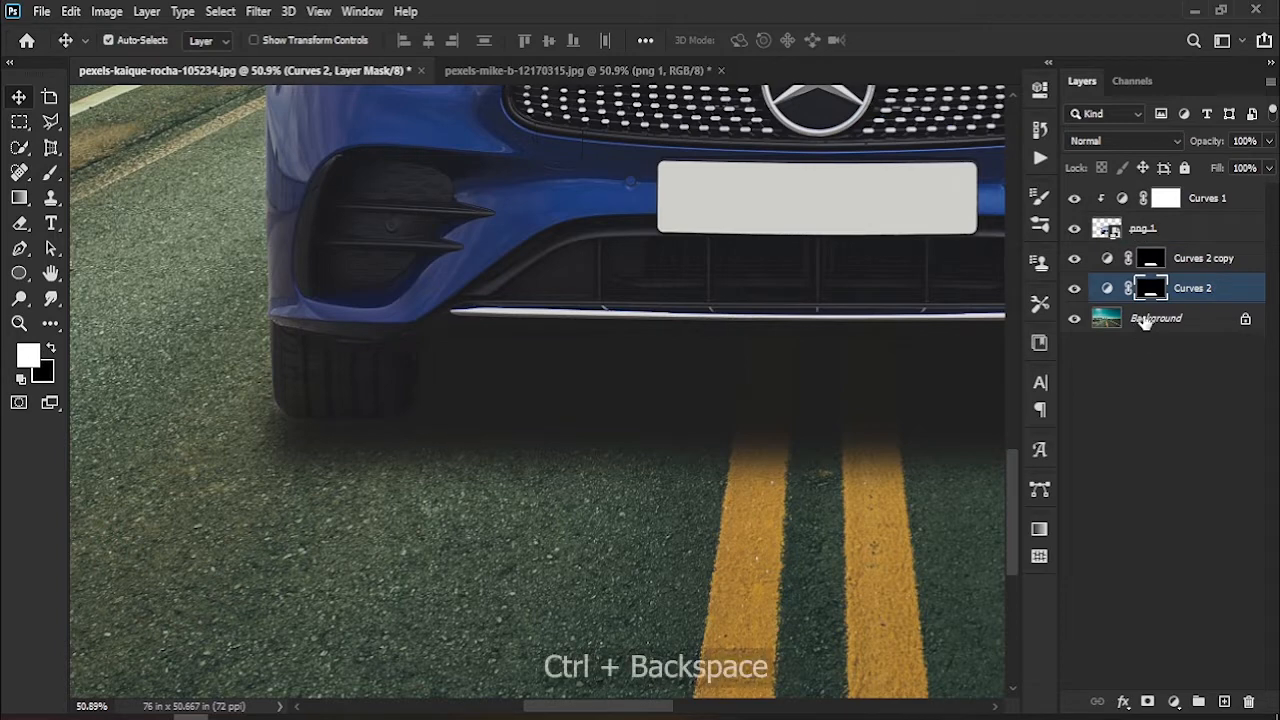
key(ctrl+BackSpace)
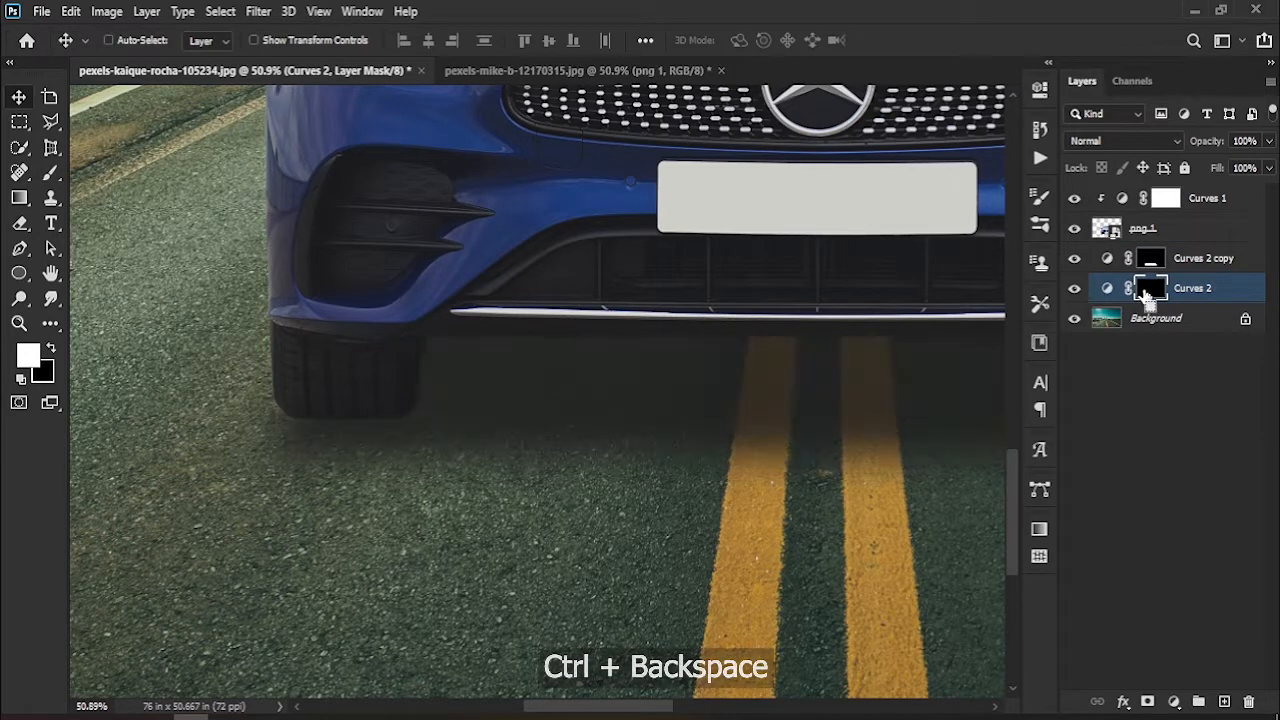
Paint white on the Curves 2 mask beneath the right-hand tyre with a flattened 136 px soft round brush at 9% flow.
drag(782, 512, 520, 503)
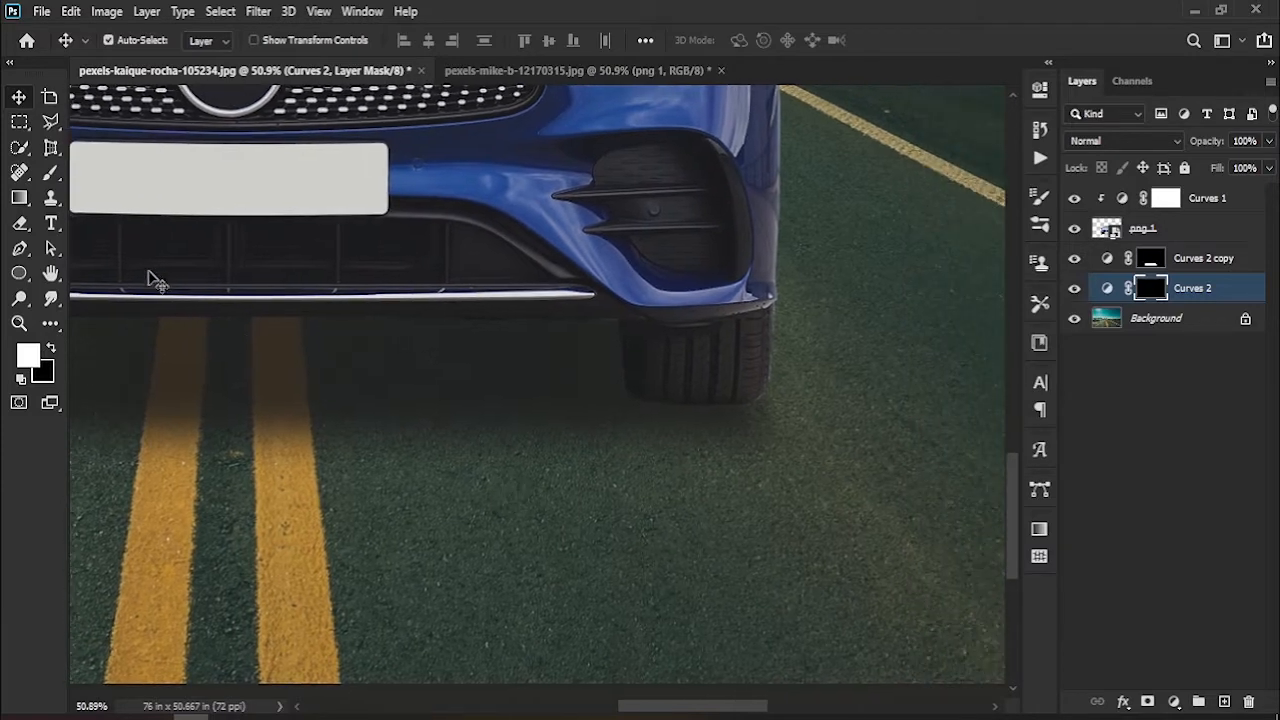
click(51, 176)
click(90, 174)
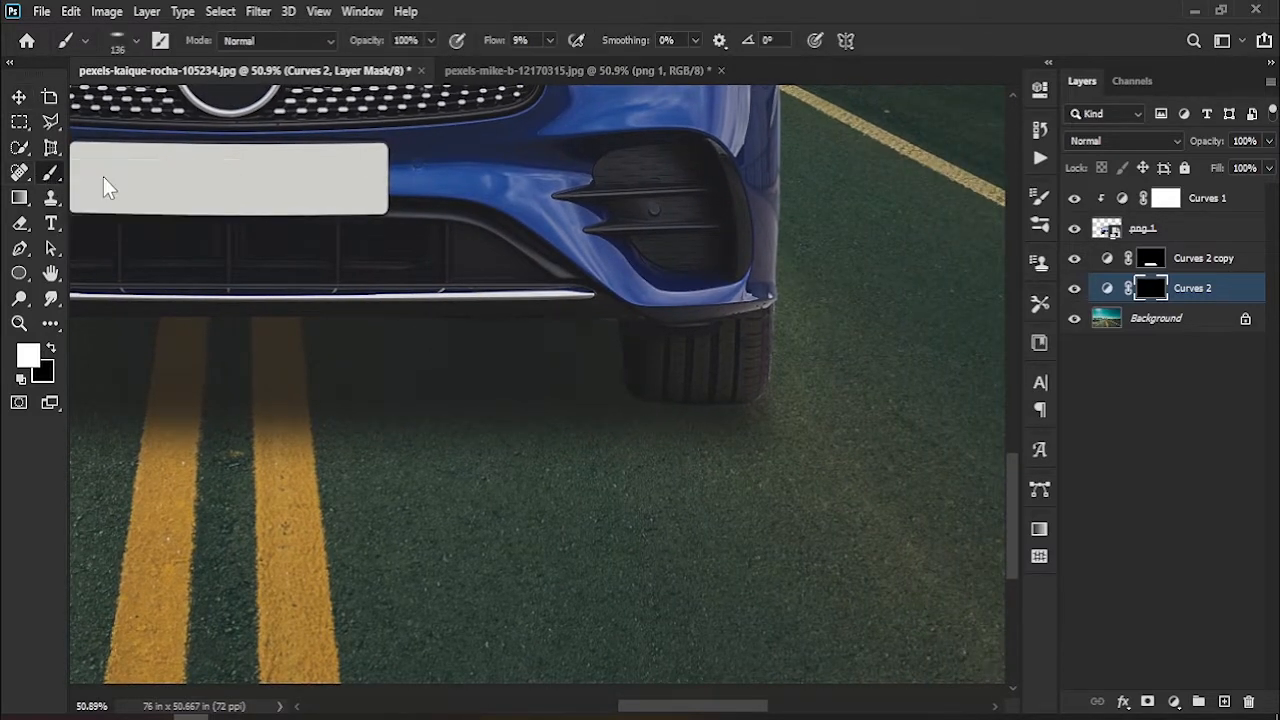
click(130, 39)
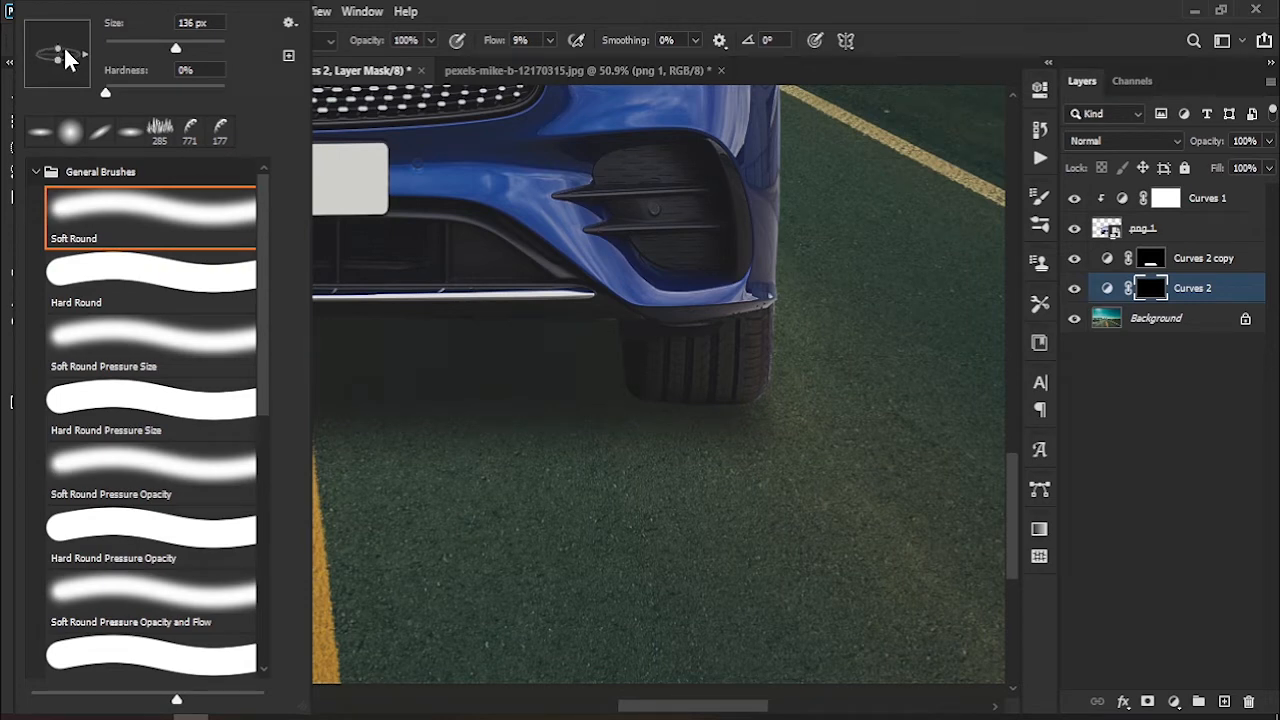
click(537, 12)
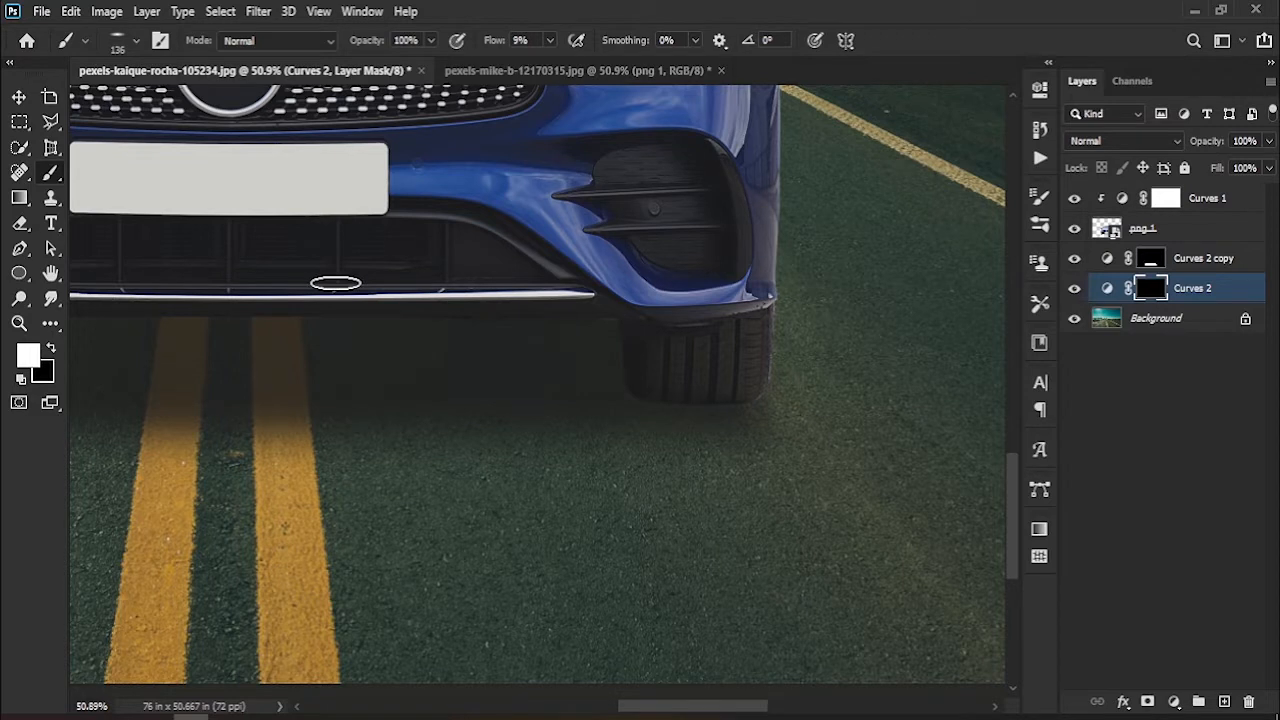
mouse_move(747, 397)
mouse_down()
mouse_move(708, 394)
mouse_move(717, 404)
mouse_move(662, 396)
mouse_move(686, 396)
mouse_move(659, 407)
mouse_move(663, 389)
mouse_move(681, 387)
mouse_move(647, 394)
mouse_move(637, 377)
mouse_move(673, 409)
mouse_move(738, 397)
mouse_up()
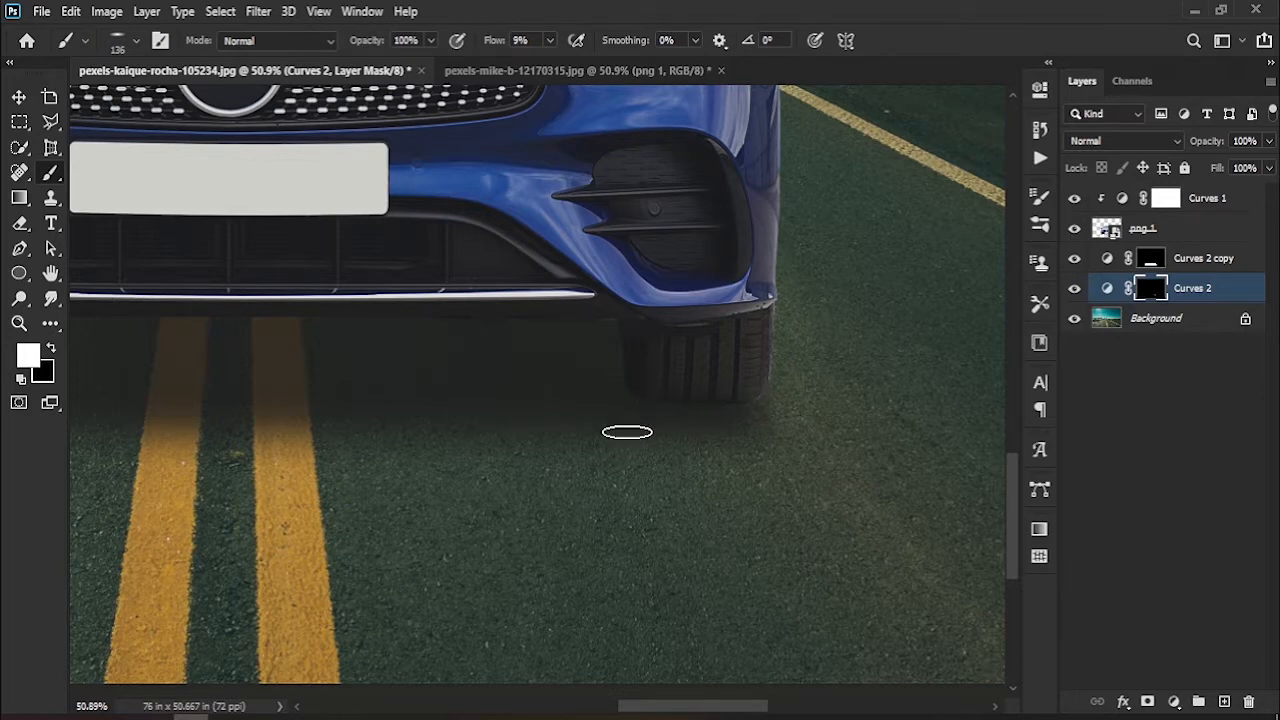
Paint white on the Curves 2 mask along the base of the left-hand tyre to darken its contact shadow.
drag(403, 414, 789, 426)
drag(460, 425, 742, 426)
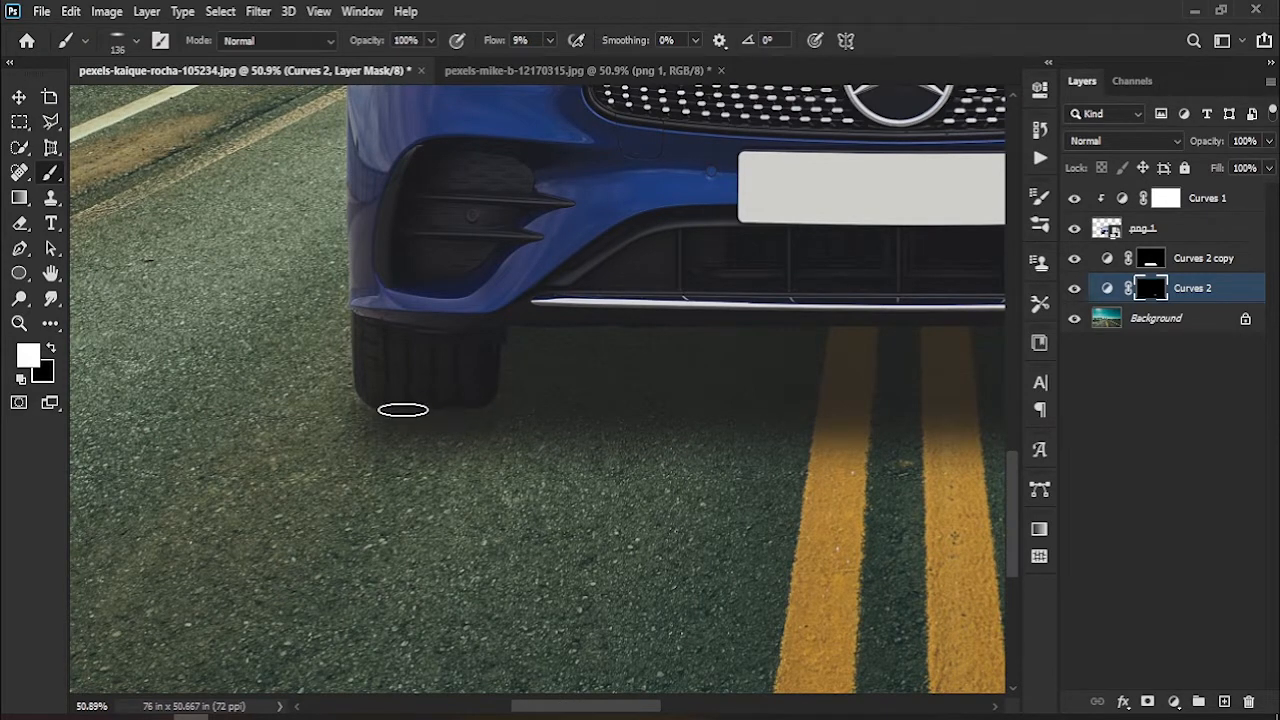
mouse_move(529, 435)
mouse_down()
mouse_move(398, 443)
mouse_move(334, 431)
mouse_move(394, 449)
mouse_up()
mouse_move(347, 407)
mouse_down()
mouse_move(312, 410)
mouse_move(430, 414)
mouse_move(401, 398)
mouse_up()
drag(601, 434, 487, 503)
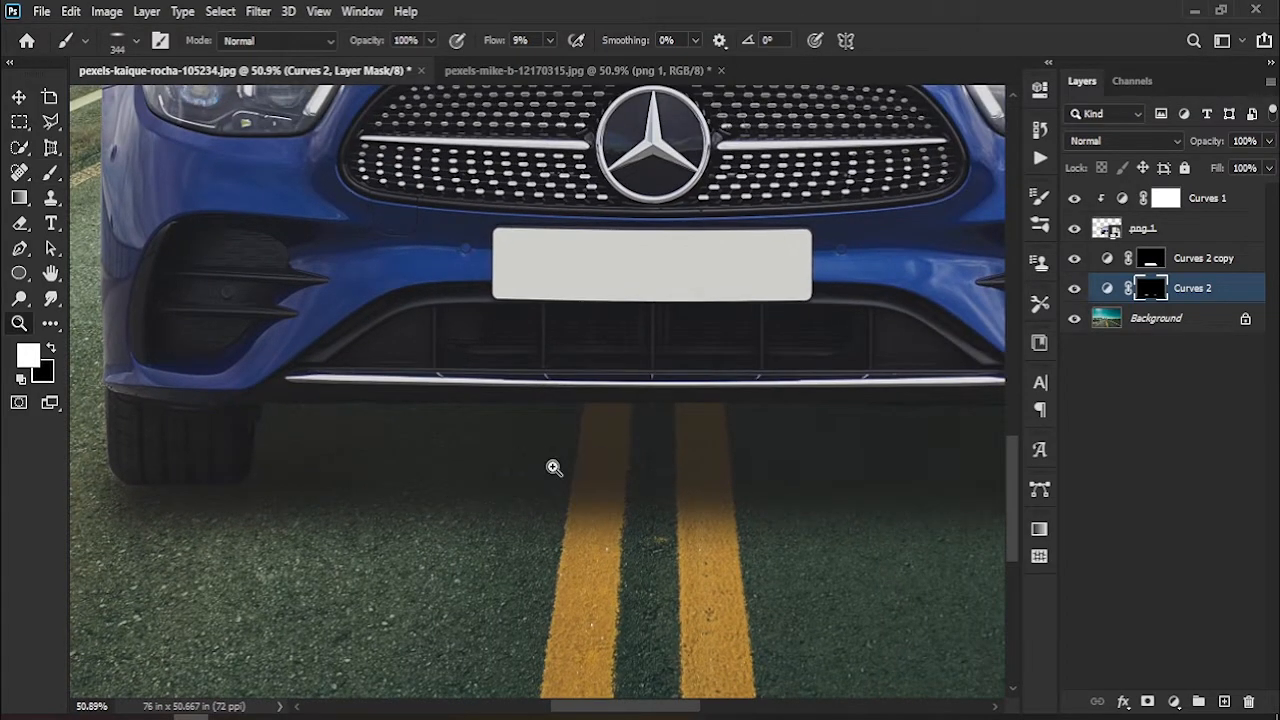
Raise the brush flow to 17%, enlarge the brush to 480 px and paint a darker shadow on the road between the tyres.
drag(553, 467, 506, 474)
drag(547, 423, 540, 475)
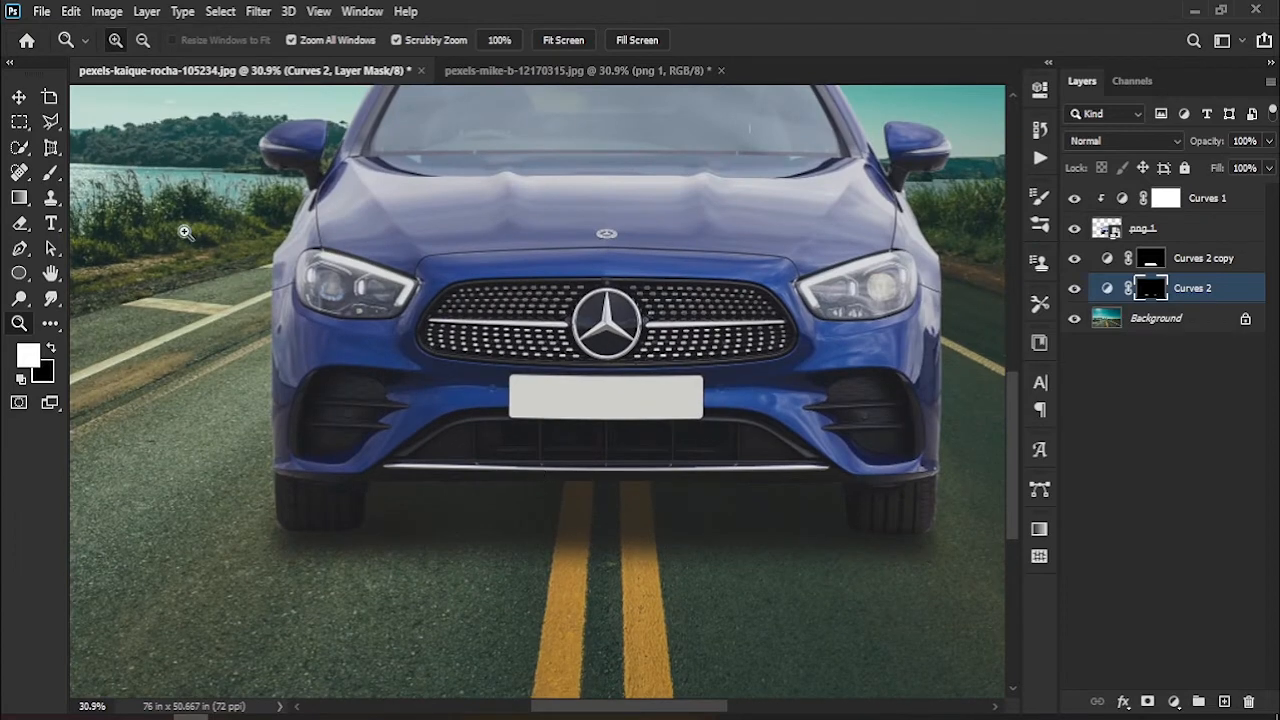
click(51, 172)
drag(507, 45, 514, 46)
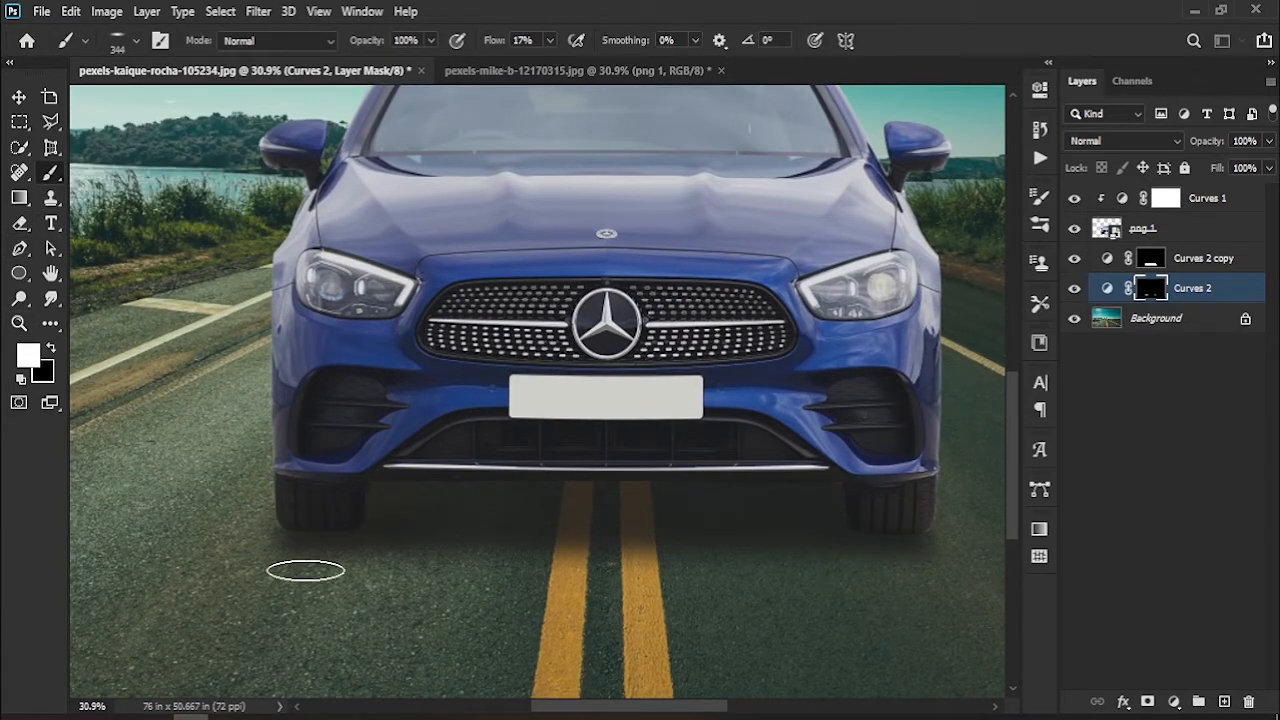
alt+right_click(311, 536)
mouse_move(320, 540)
mouse_down()
mouse_move(311, 533)
mouse_move(437, 514)
mouse_move(689, 529)
mouse_move(860, 515)
mouse_move(886, 526)
mouse_move(742, 535)
mouse_move(757, 549)
mouse_move(783, 531)
mouse_up()
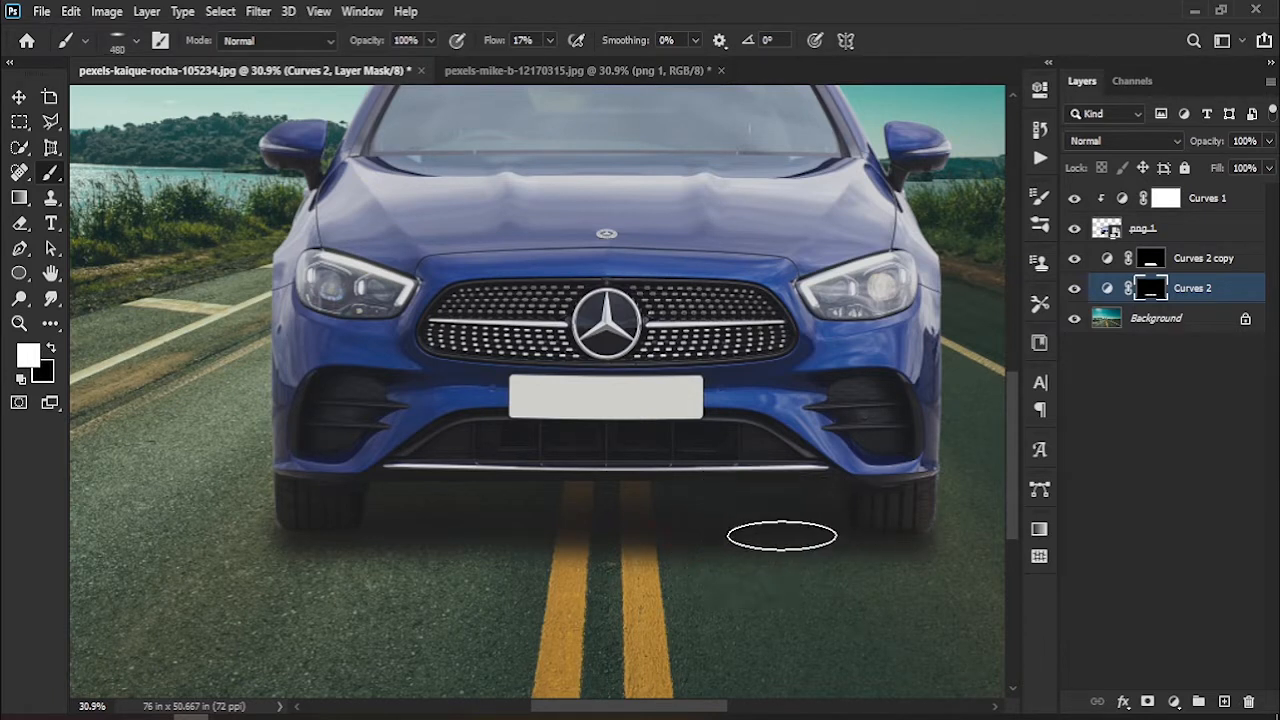
mouse_move(664, 537)
mouse_down()
mouse_move(599, 563)
mouse_move(539, 545)
mouse_move(363, 551)
mouse_up()
Add a Hue/Saturation adjustment layer directly above the png 1 car layer, beneath Curves 1.
key(space)
mouse_move(588, 549)
mouse_down()
mouse_move(463, 498)
mouse_move(452, 509)
mouse_up()
key(z)
drag(690, 469, 486, 571)
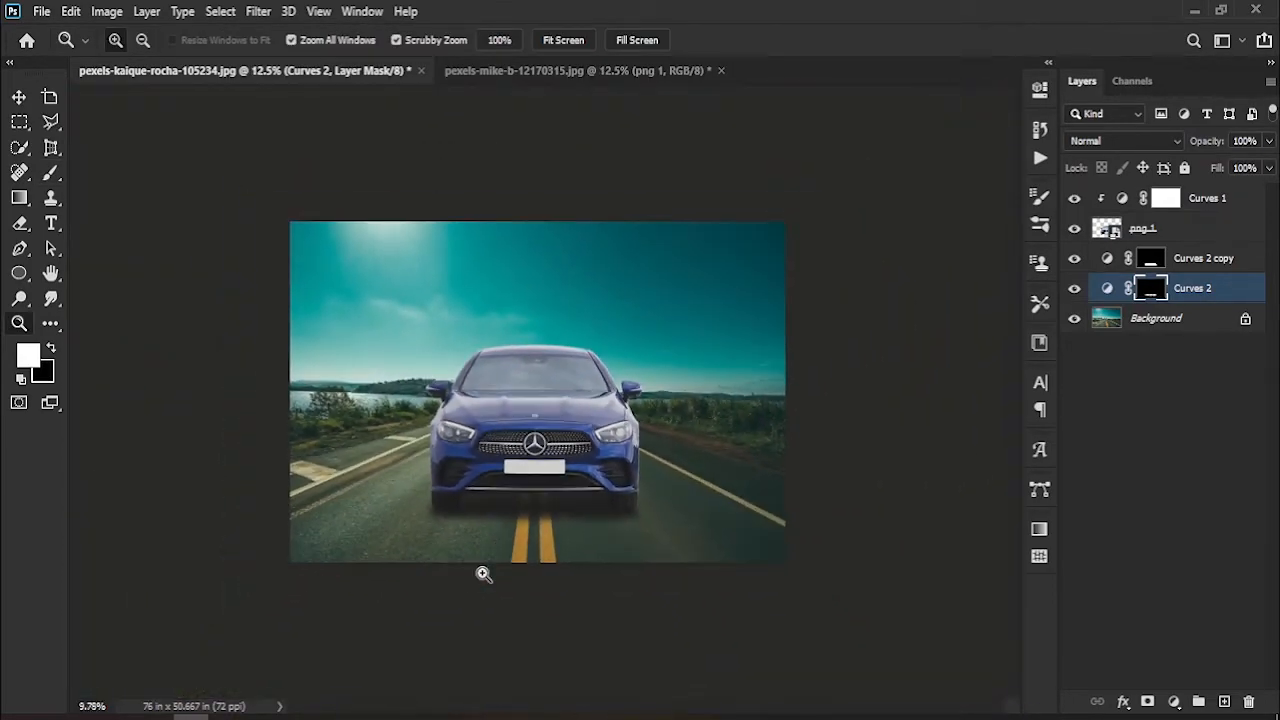
drag(549, 506, 560, 545)
click(18, 97)
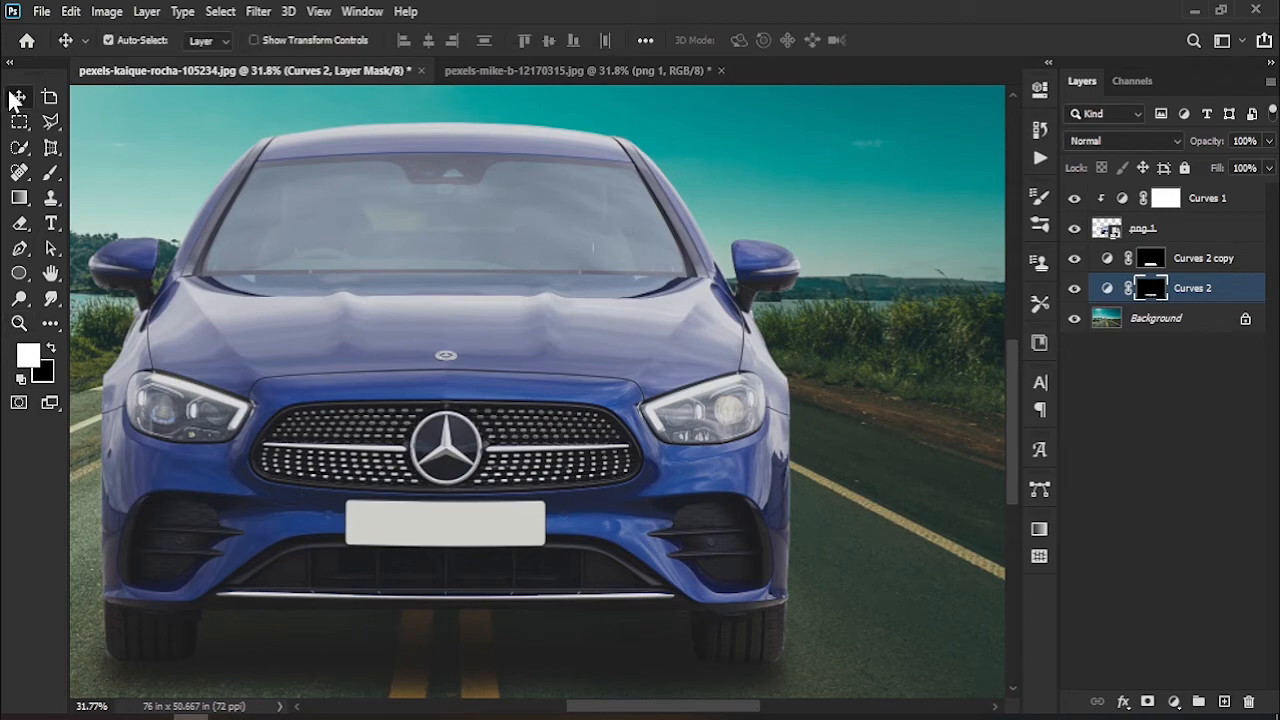
click(1195, 229)
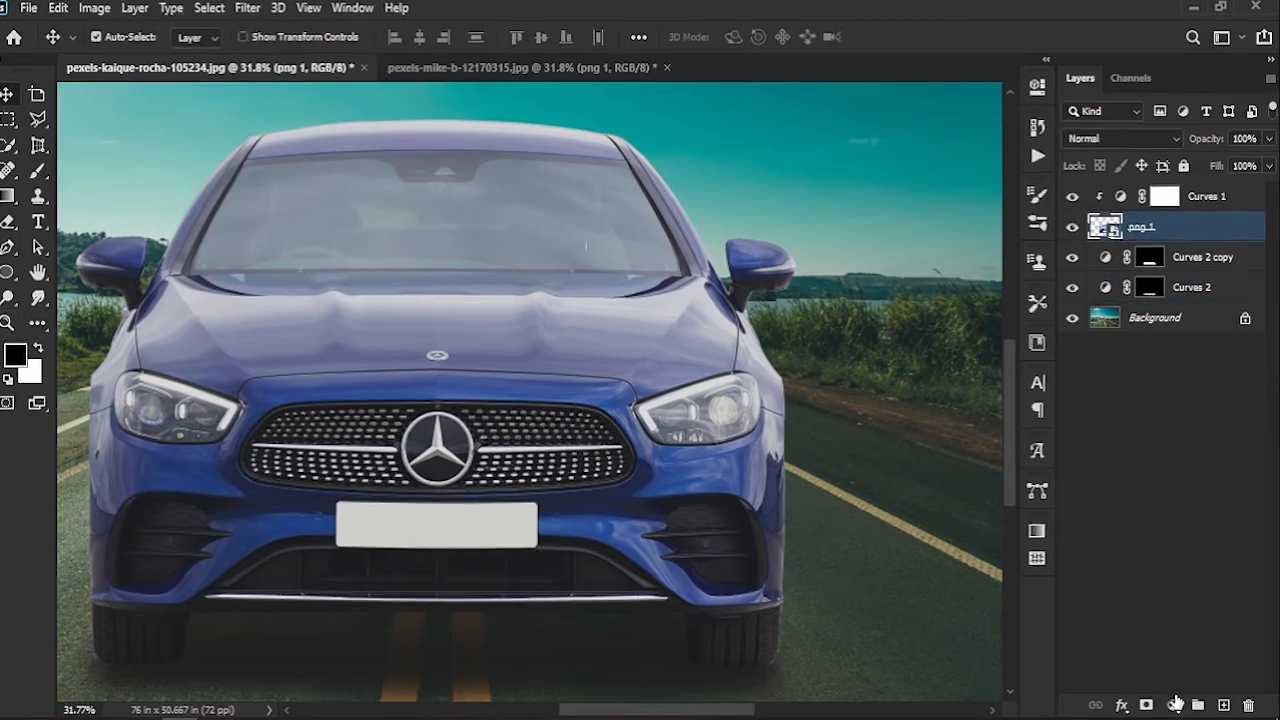
click(1174, 702)
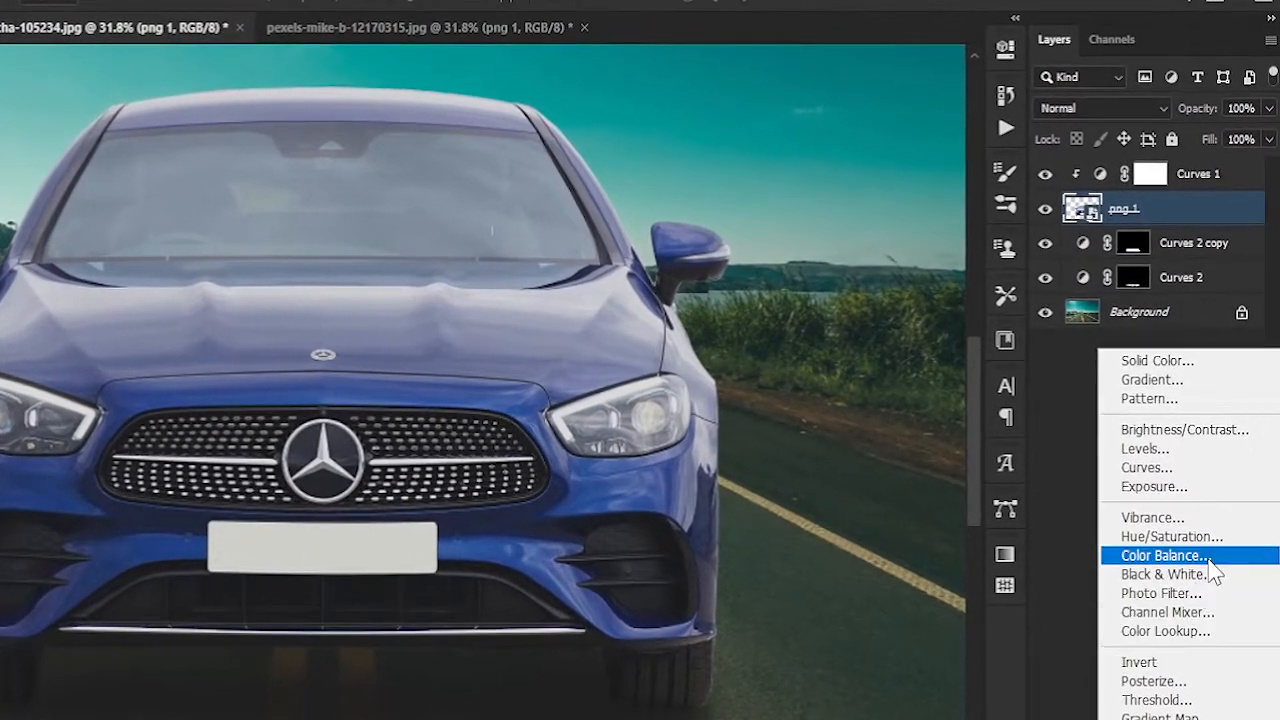
click(1214, 536)
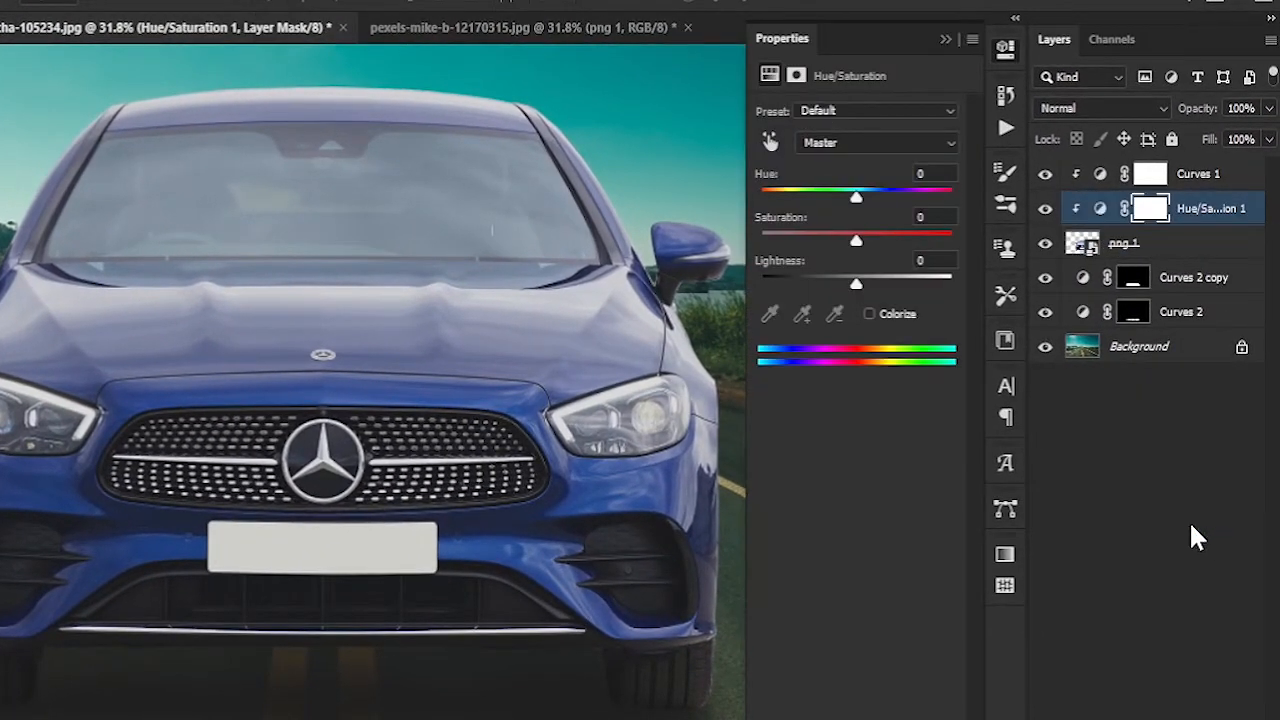
Sample the car's blue paint with the on-image adjustment tool and lower the Blues saturation to -39.
click(769, 142)
key(ctrl+0)
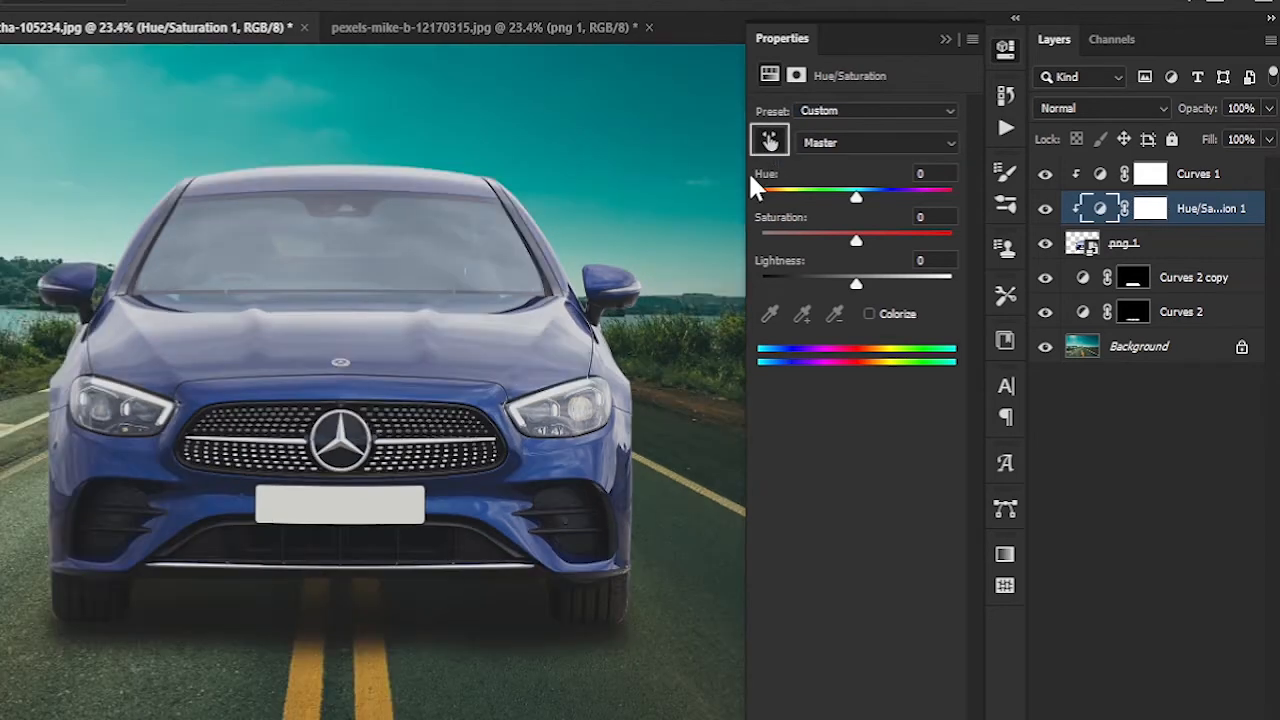
mouse_move(355, 378)
mouse_down()
mouse_move(320, 386)
mouse_move(353, 372)
mouse_up()
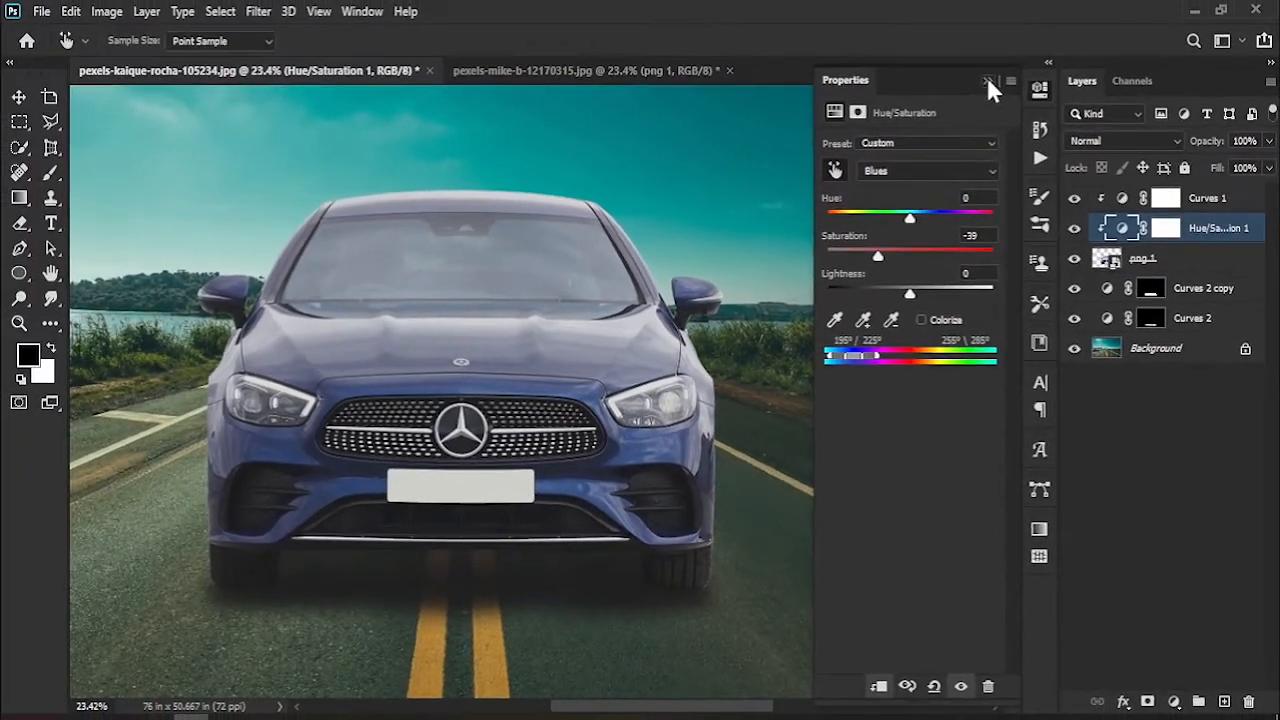
Compare the car's paint with and without the Hue/Saturation adjustment, including a close view of the hood and headlight.
click(988, 82)
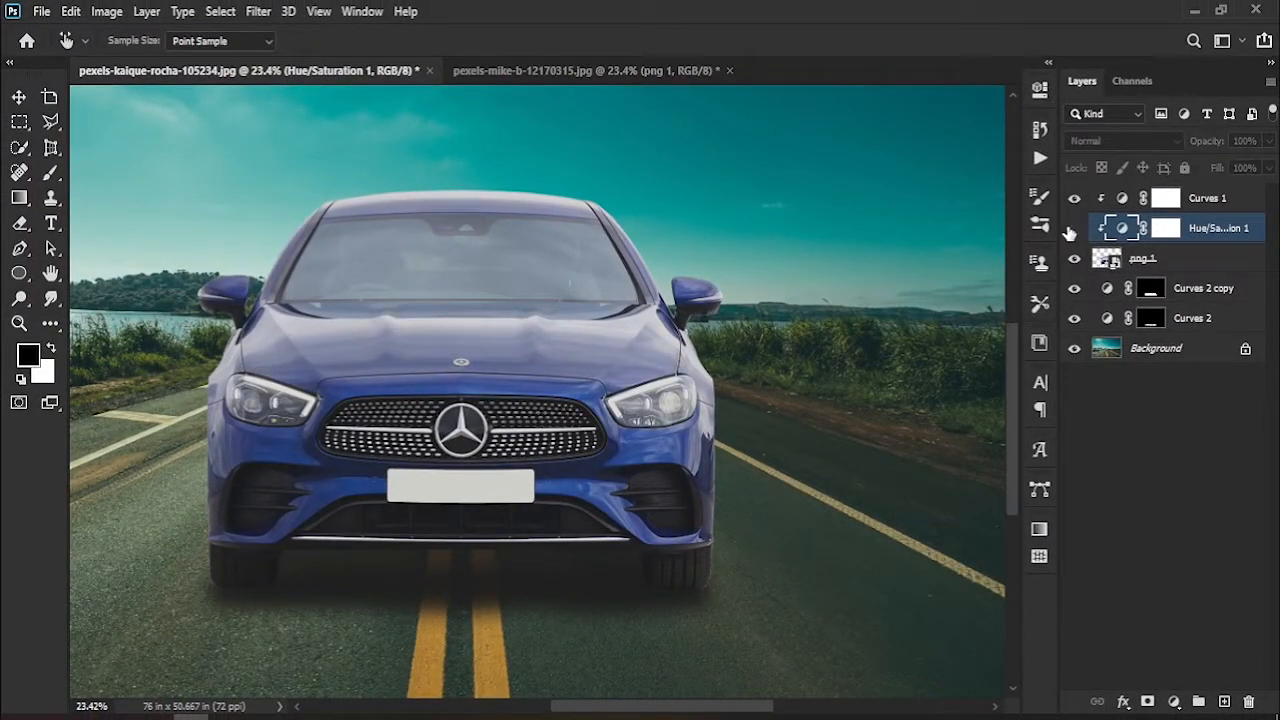
key(z)
drag(545, 368, 659, 402)
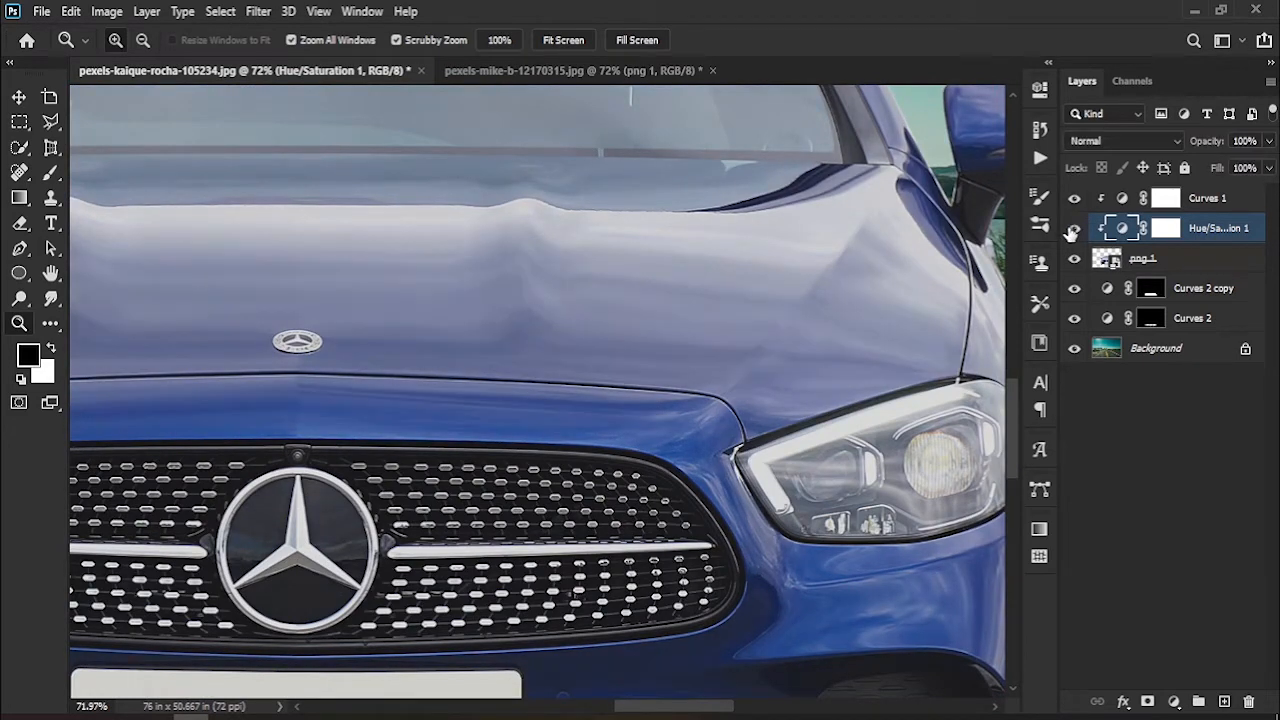
Check the whole composite with and without the Hue/Saturation 1 adjustment, viewing the car against the road.
click(1074, 228)
drag(763, 317, 560, 386)
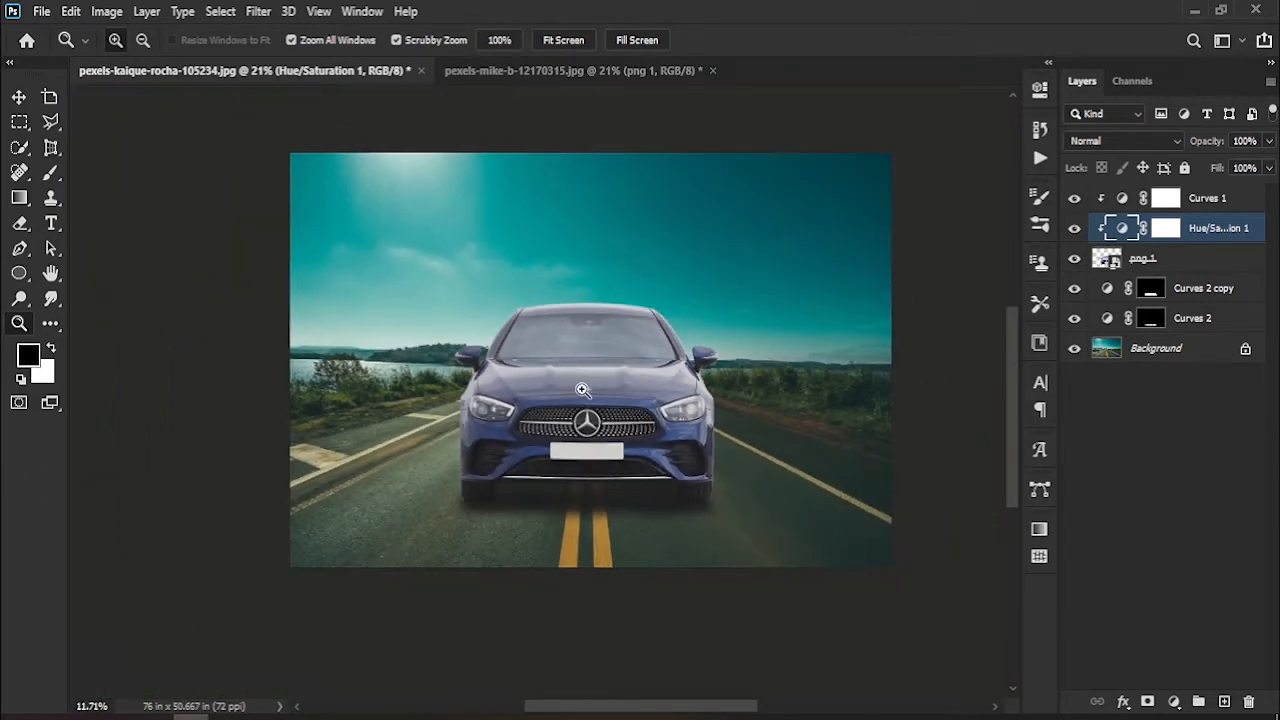
click(1070, 228)
click(1072, 228)
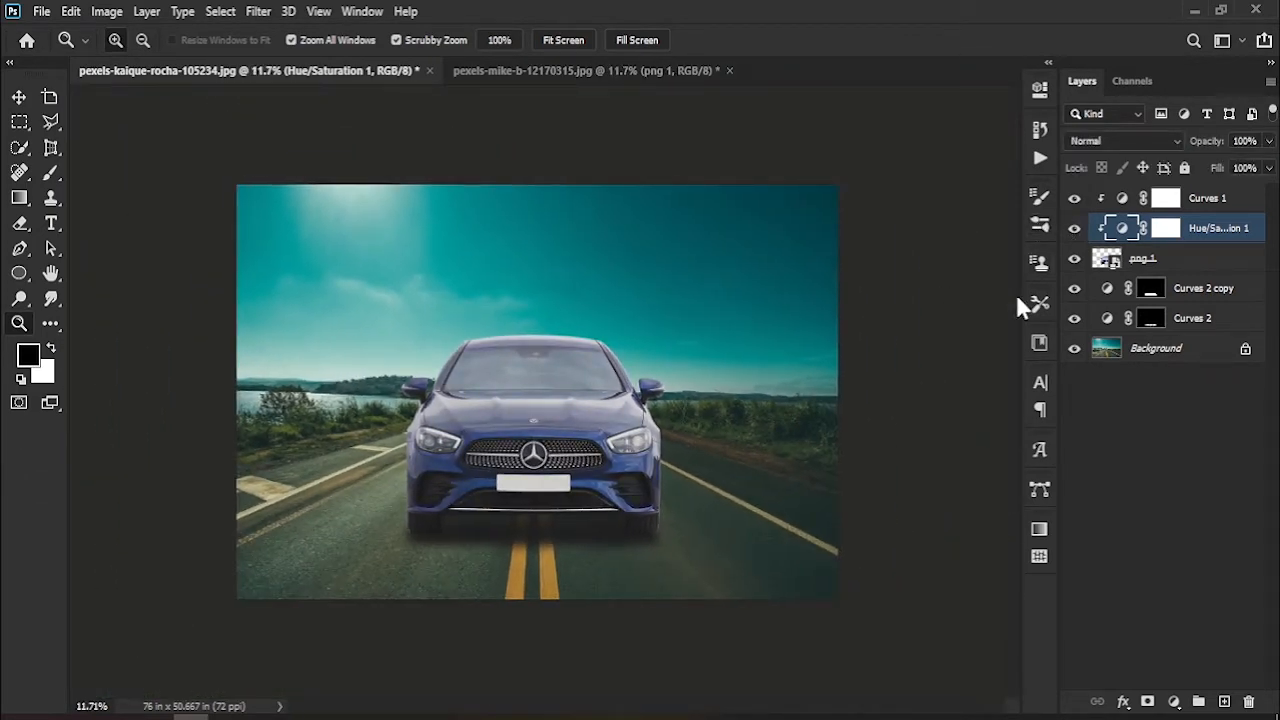
drag(609, 414, 680, 414)
drag(610, 483, 693, 432)
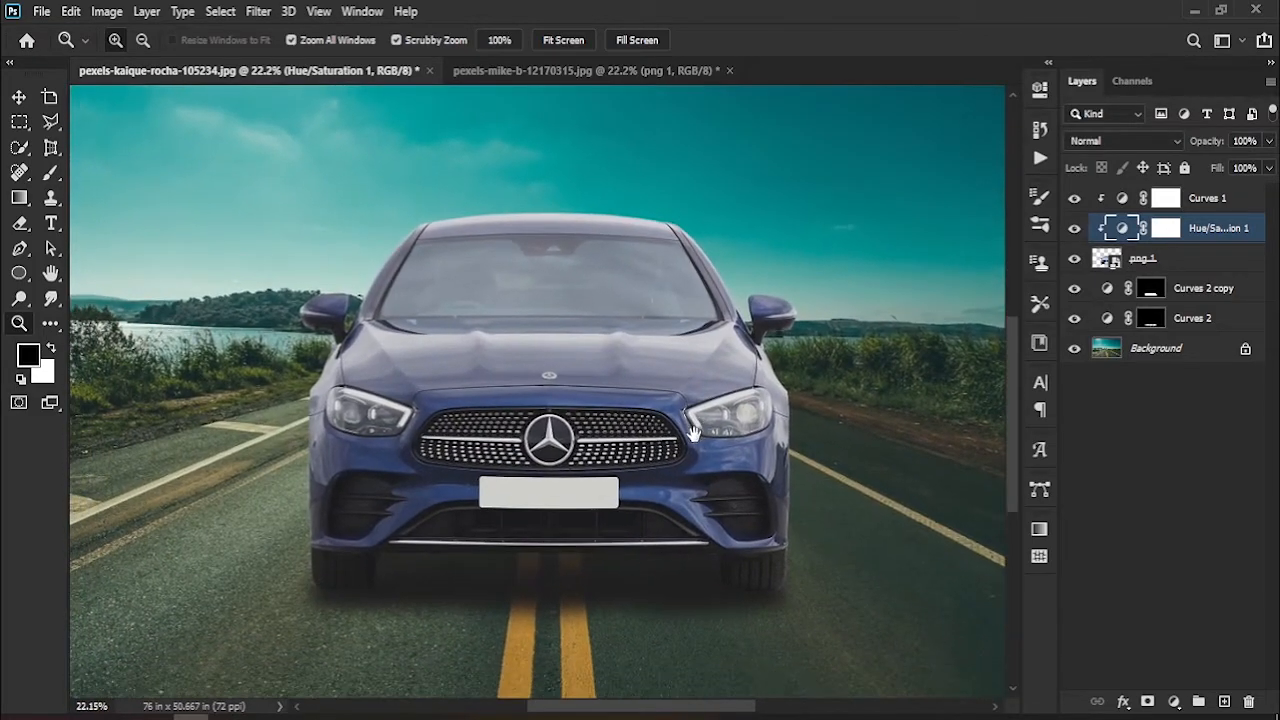
scroll(633, 456, down, 3)
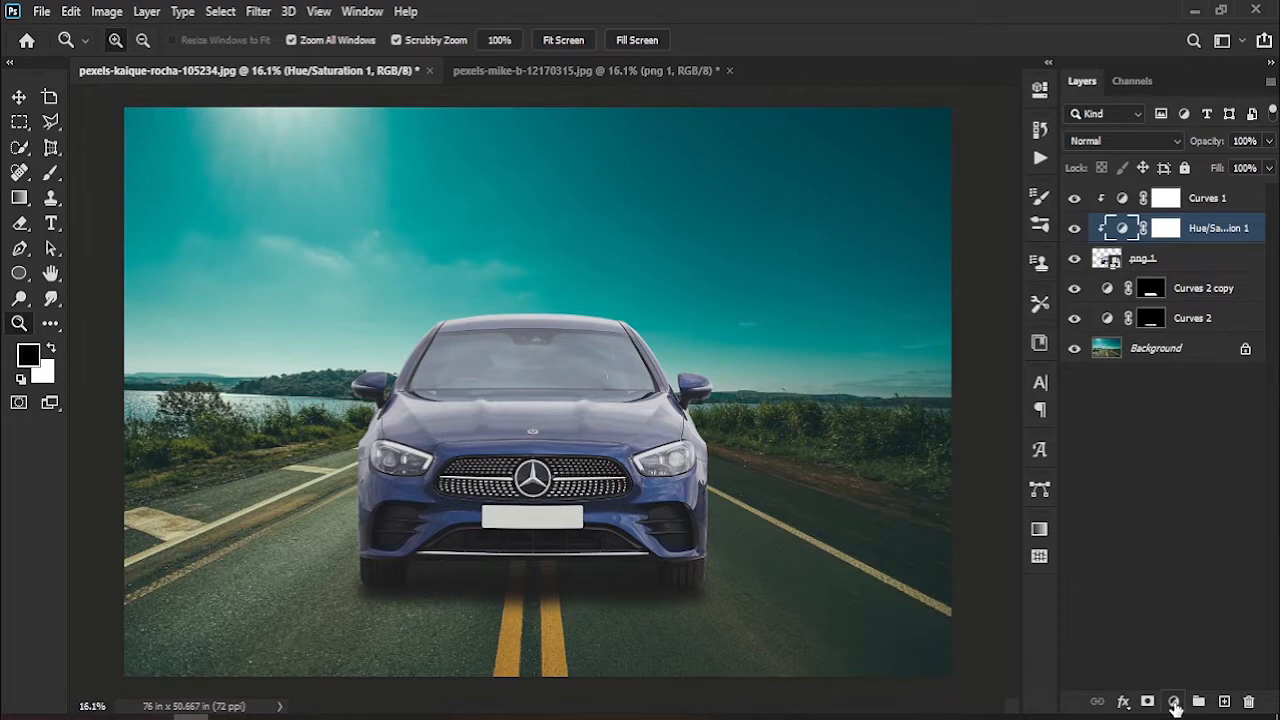
Add a Color Balance adjustment layer above the Curves 1 layer at the top of the layer stack.
click(1174, 703)
click(1076, 505)
click(1226, 205)
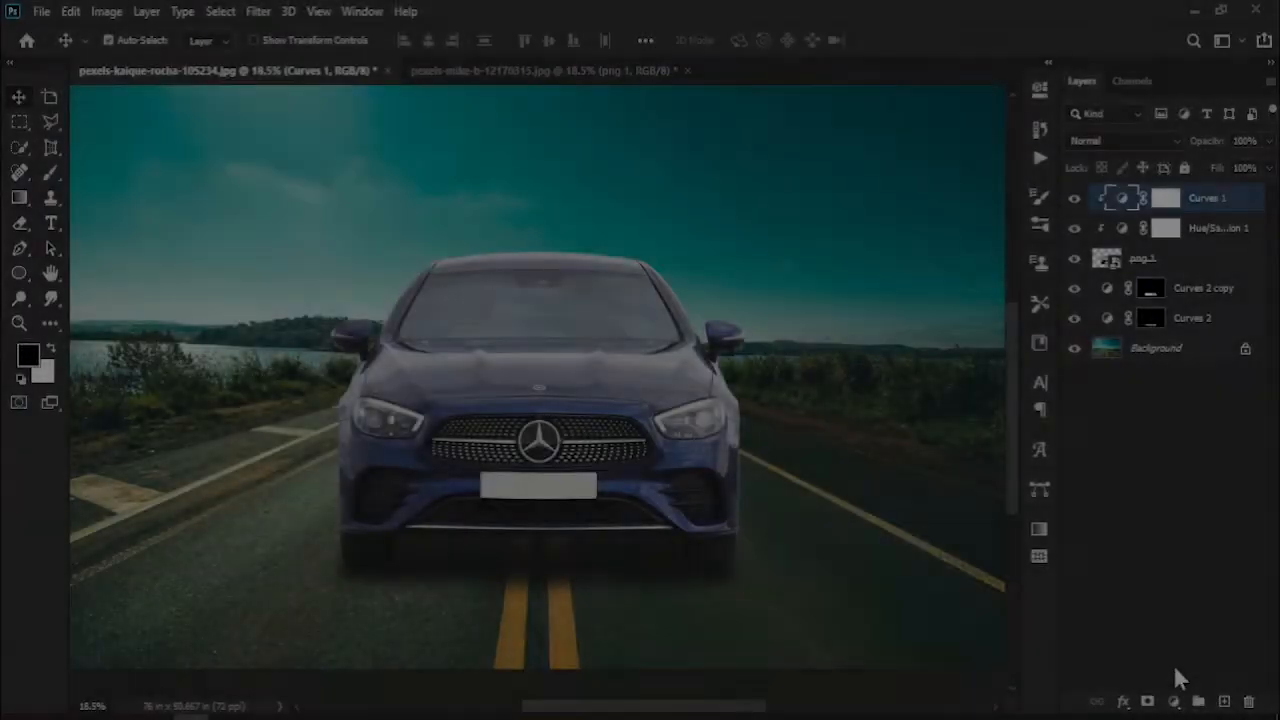
click(1174, 703)
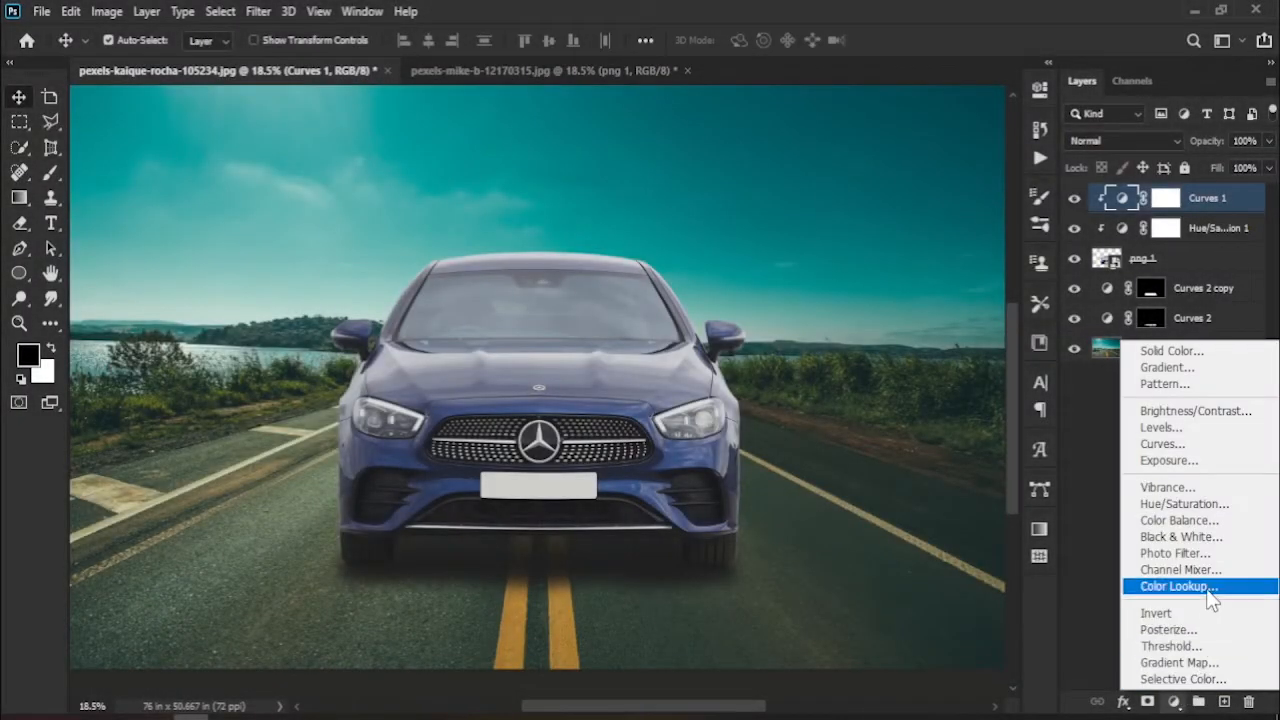
click(1206, 520)
Warm the Color Balance midtones by setting Cyan-Red to +17 and shifting Yellow-Blue slightly toward yellow.
click(925, 145)
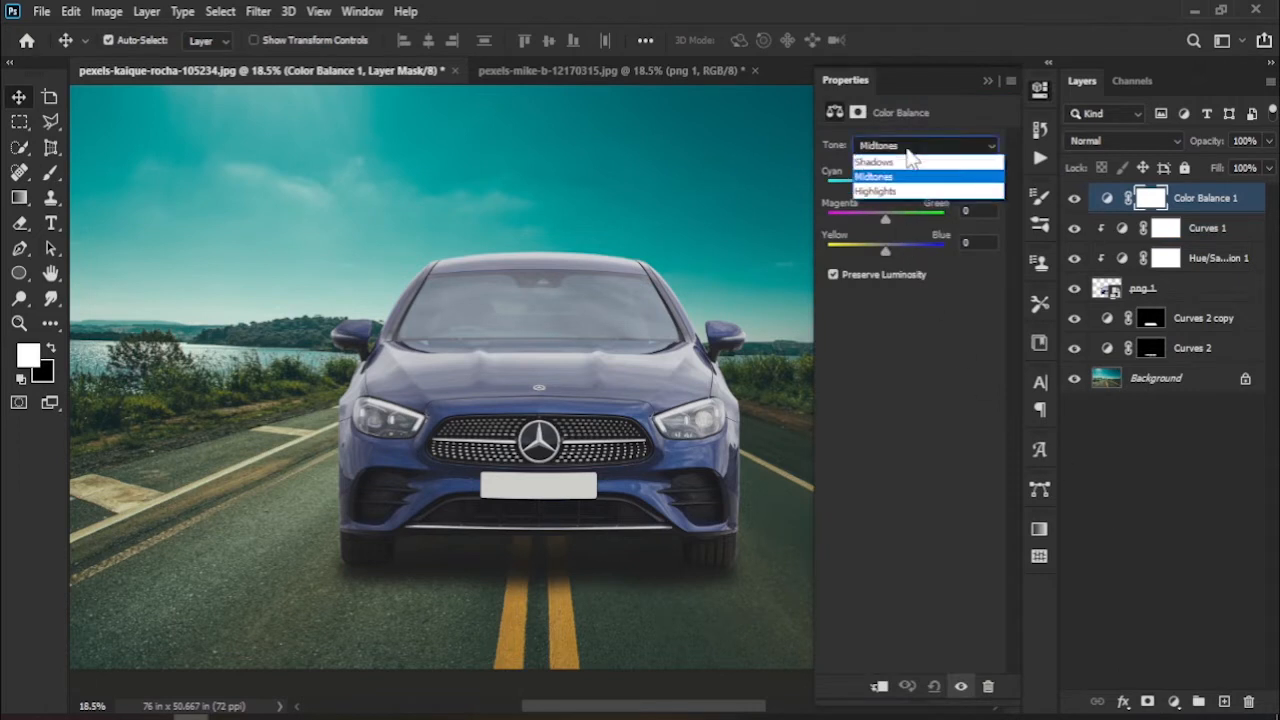
click(900, 174)
drag(886, 188, 895, 186)
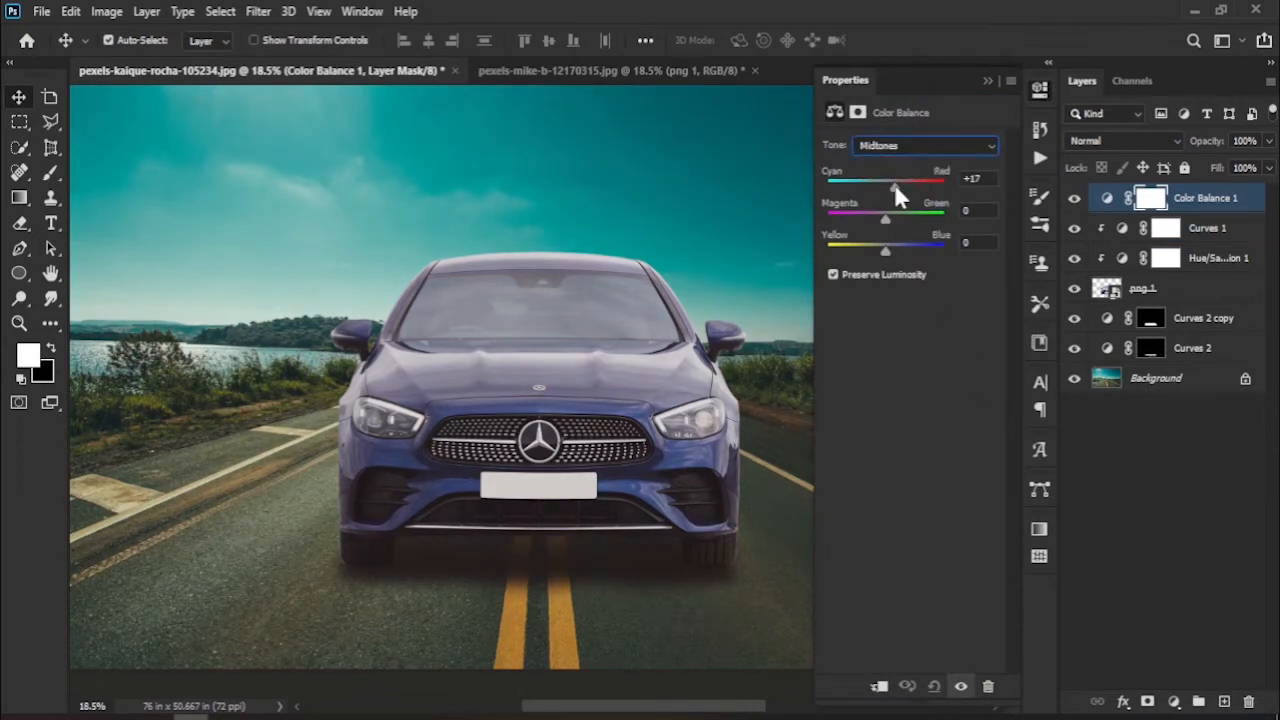
drag(885, 250, 875, 251)
Shift the Color Balance shadows toward red and set both Magenta-Green and Yellow-Blue to -9.
click(906, 145)
click(906, 158)
drag(885, 186, 894, 185)
drag(888, 247, 879, 214)
Shift the Color Balance highlights slightly toward red, magenta and yellow.
click(926, 146)
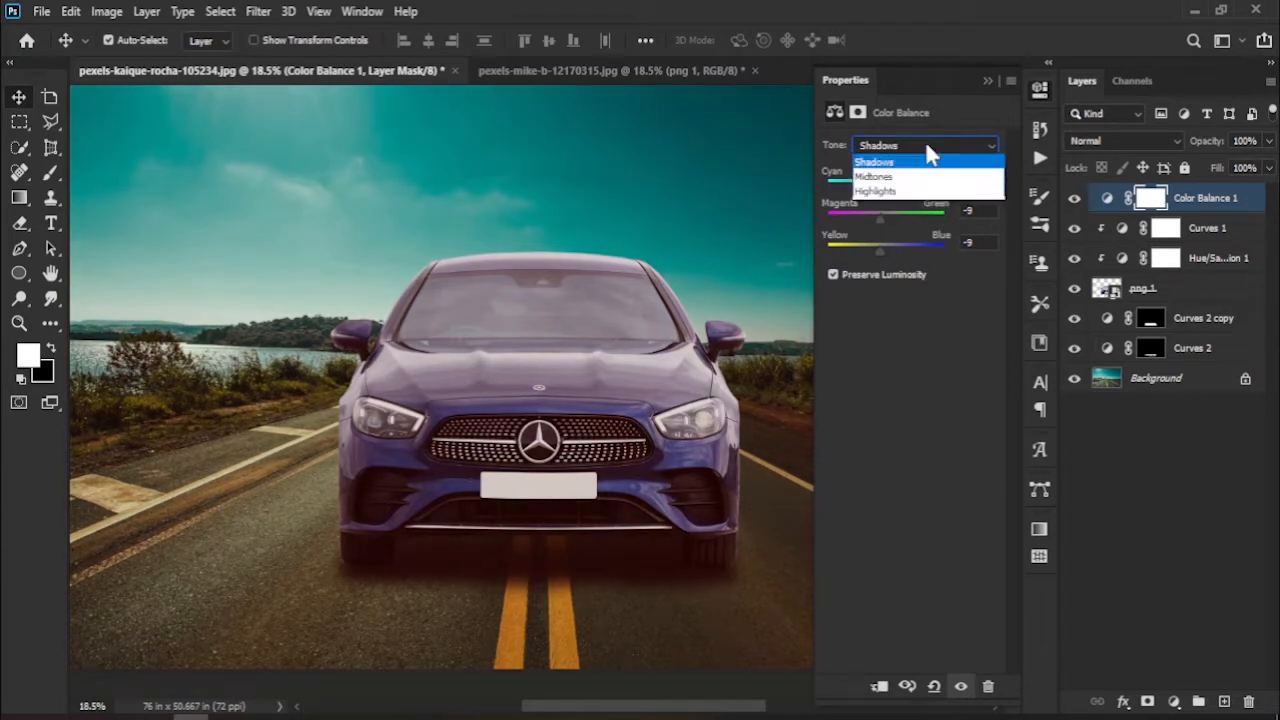
click(922, 189)
drag(891, 186, 888, 187)
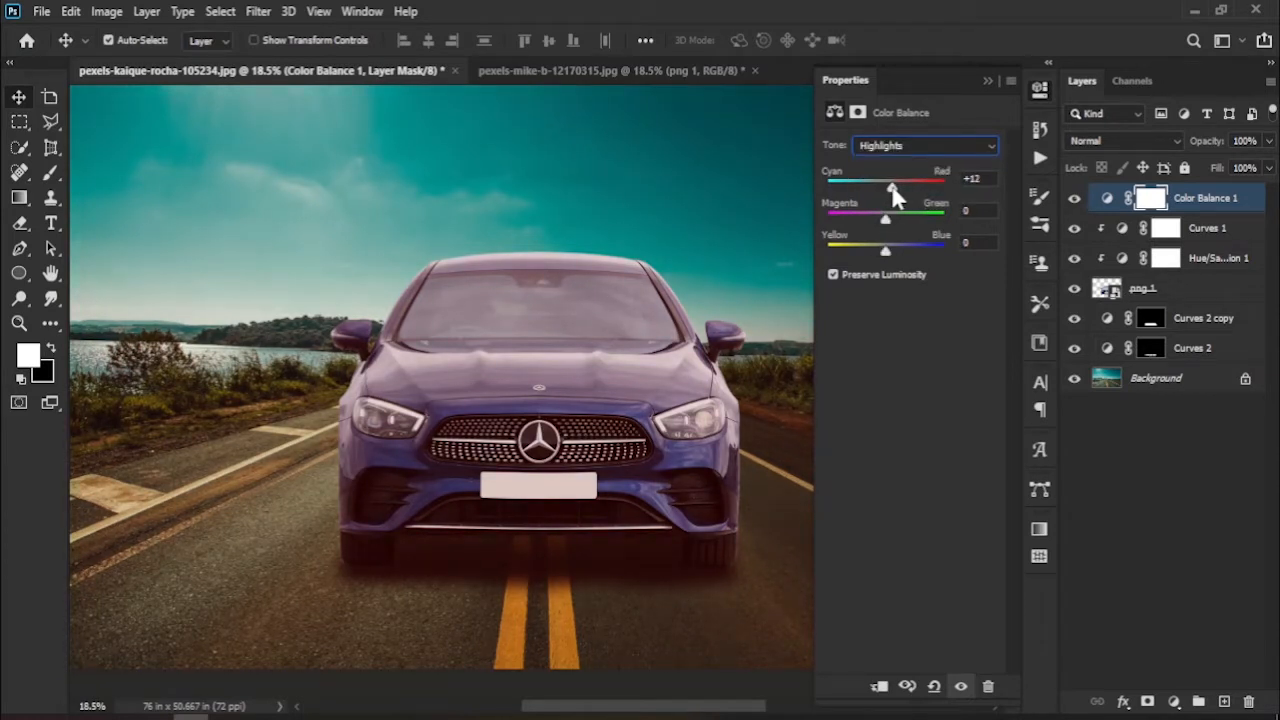
drag(887, 255, 880, 215)
click(987, 80)
Compare the full image with and without the Color Balance 1 adjustment.
key(z)
drag(748, 380, 642, 374)
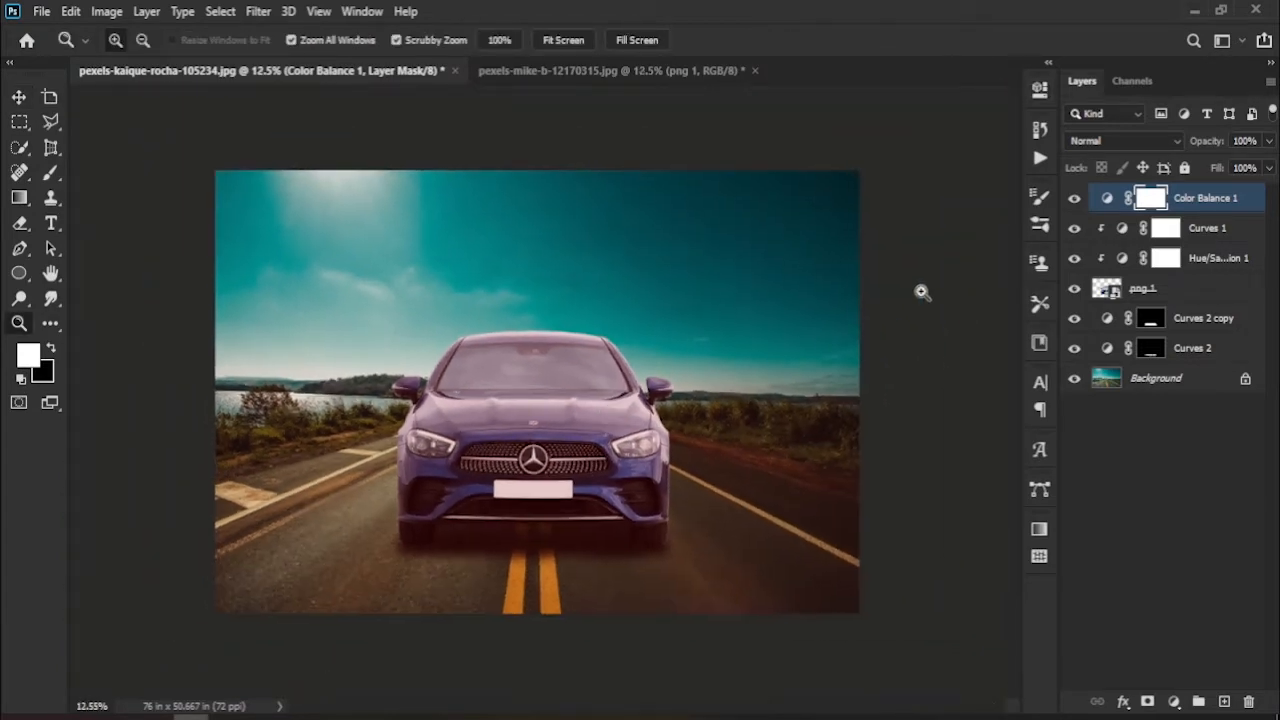
click(1075, 199)
click(1074, 199)
click(1073, 200)
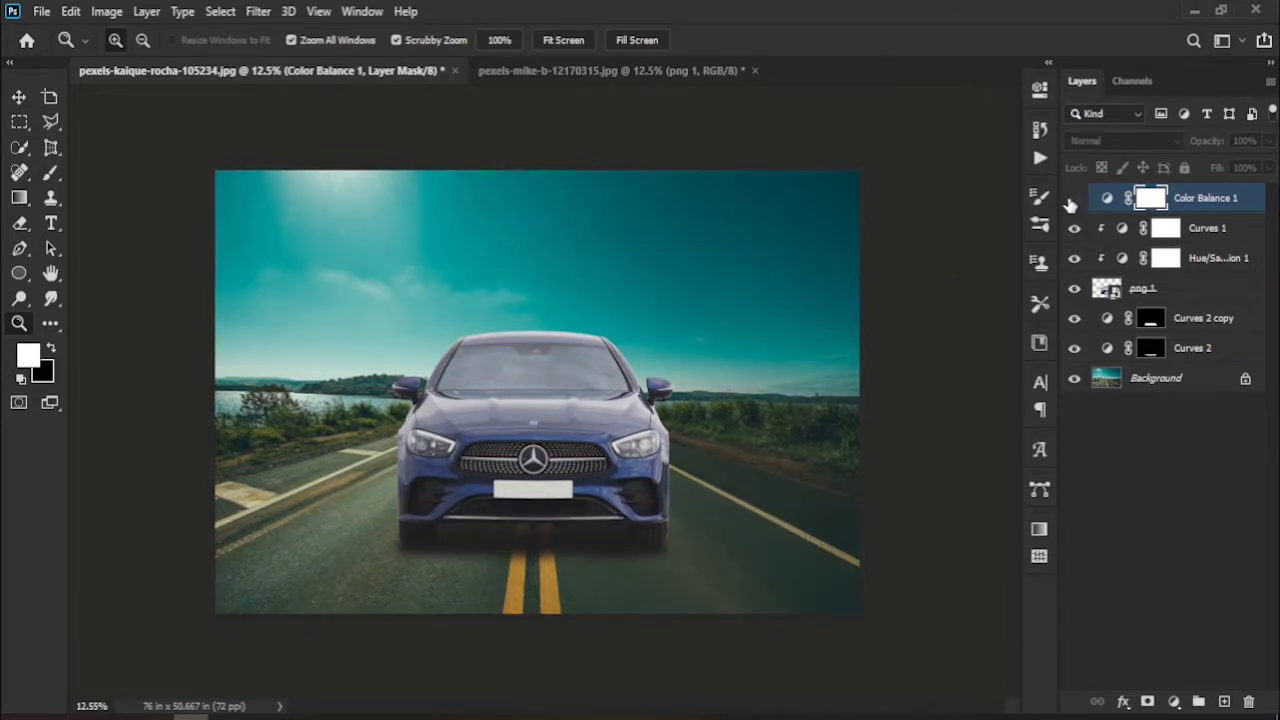
click(1073, 200)
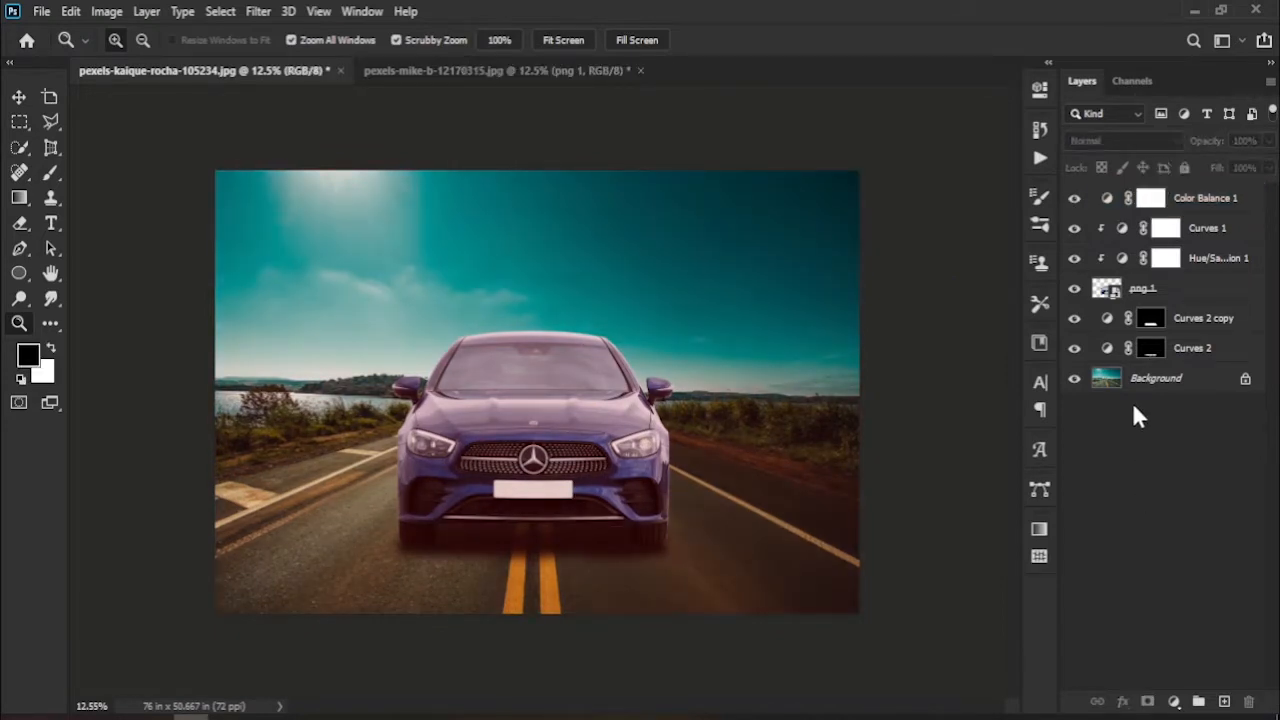
Duplicate the png 1 car layer and move the original png 1 above the Color Balance 1 layer.
click(1163, 290)
key(ctrl+j)
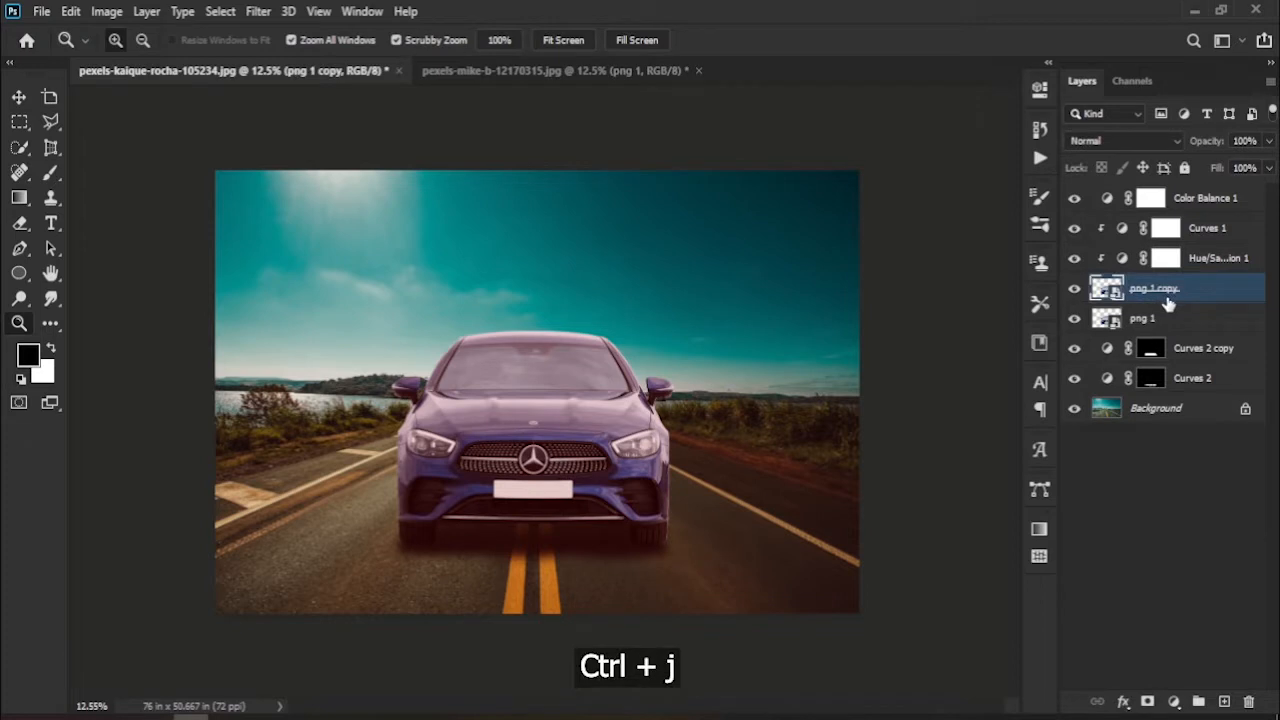
click(1181, 327)
drag(1183, 330, 1190, 205)
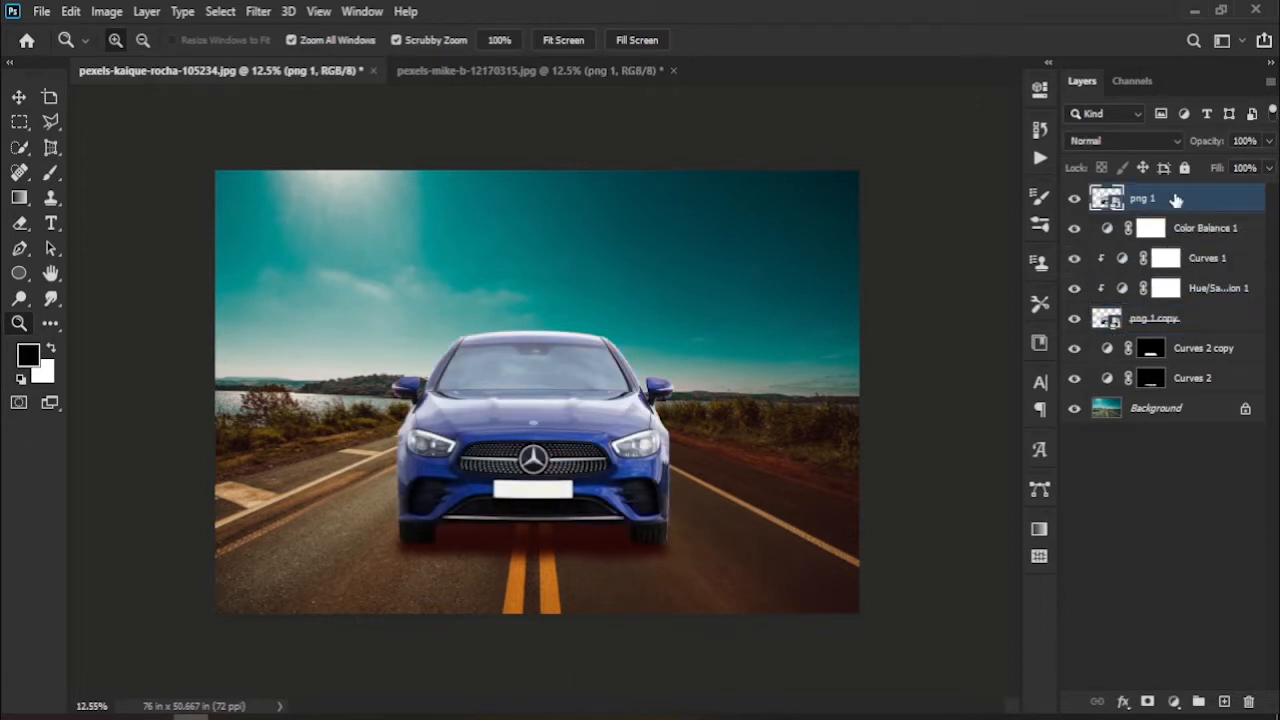
Start a Path Blur on the top png 1 layer and bend its path upward between the windshield edge and the image-right mirror.
click(259, 10)
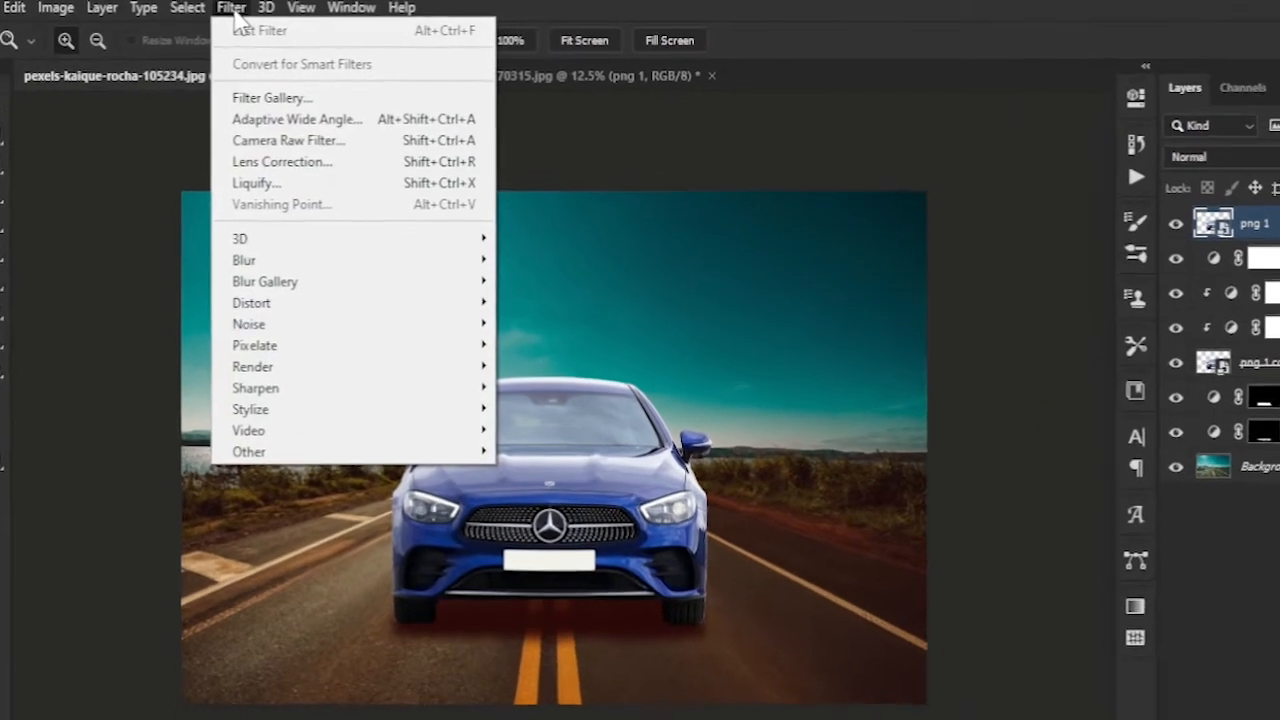
mouse_move(353, 237)
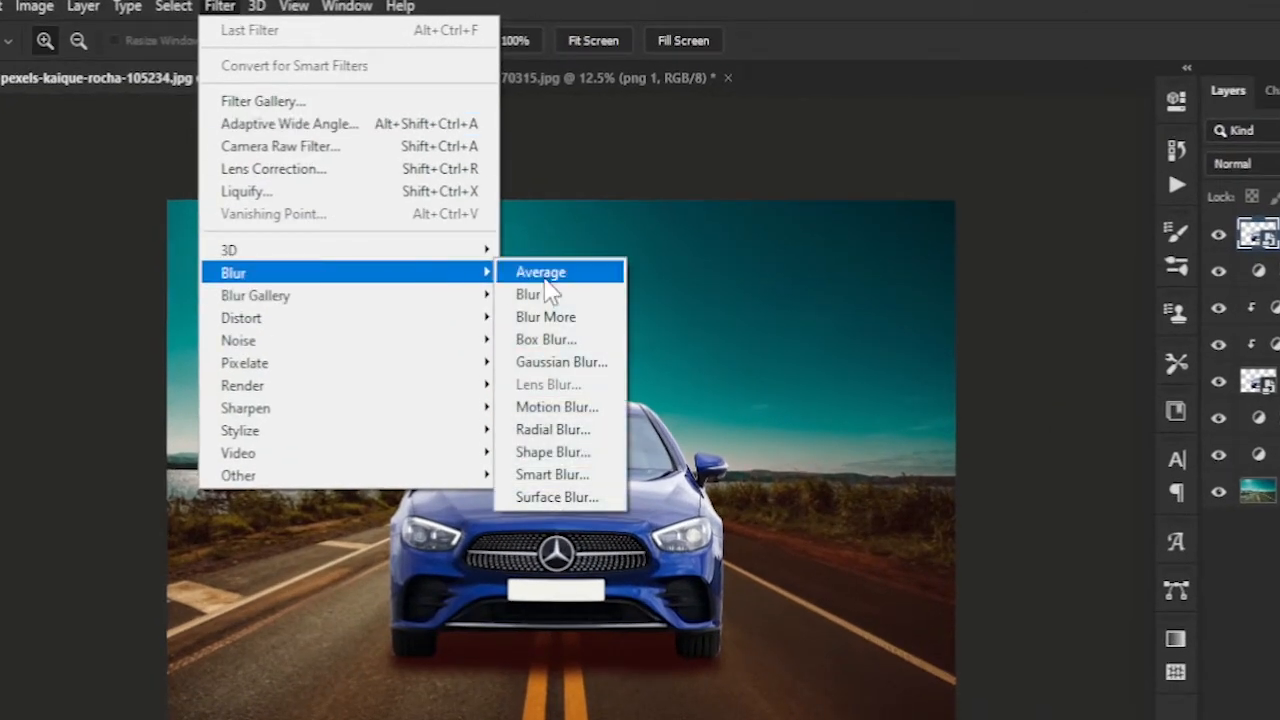
mouse_move(473, 313)
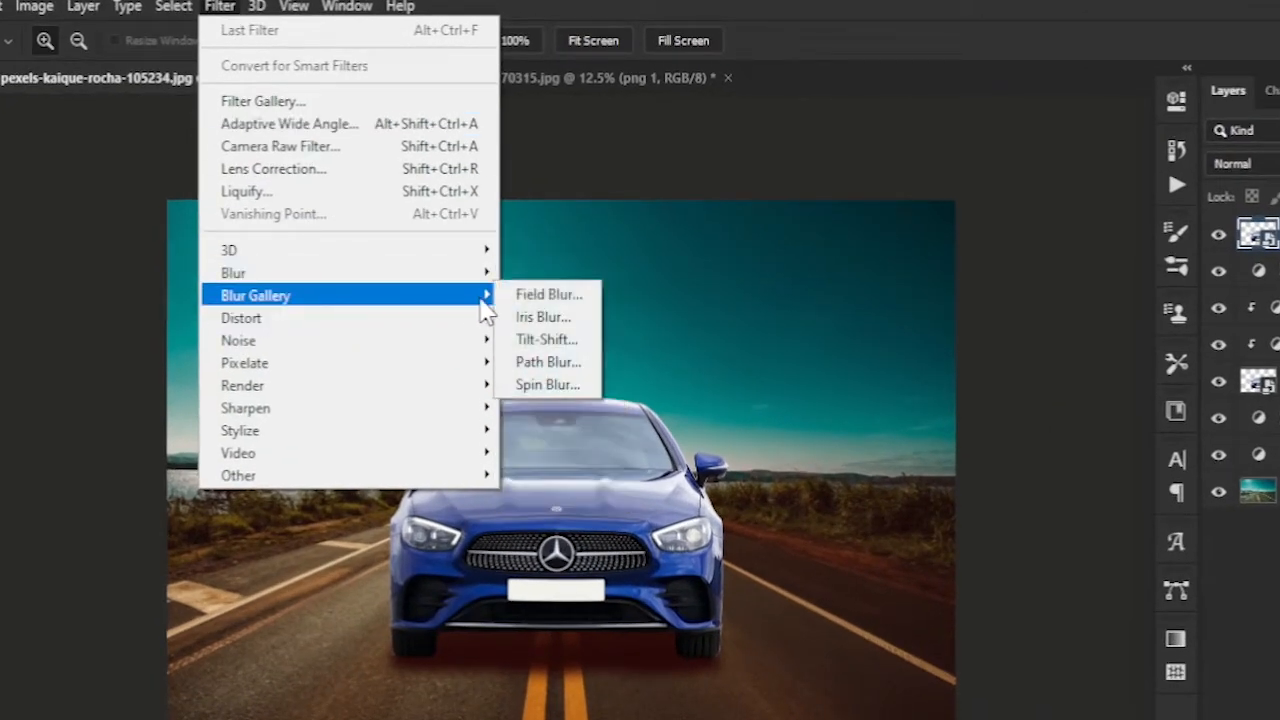
click(550, 361)
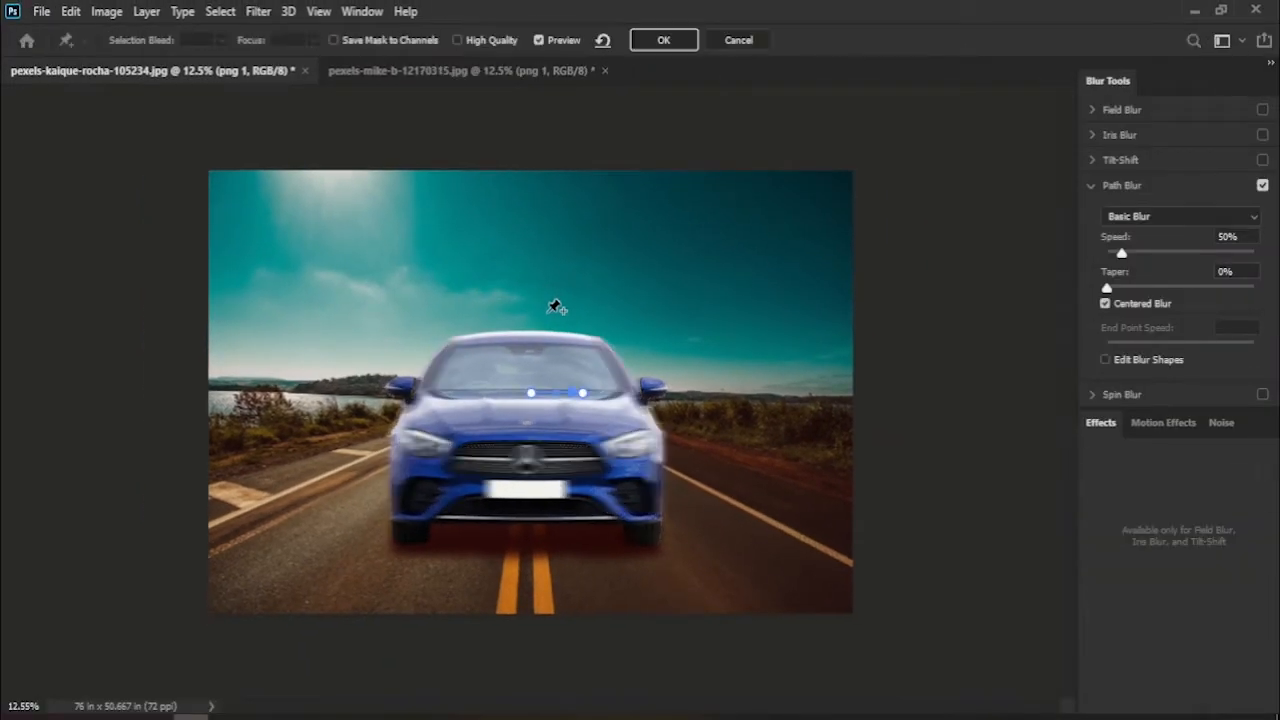
drag(545, 405, 636, 353)
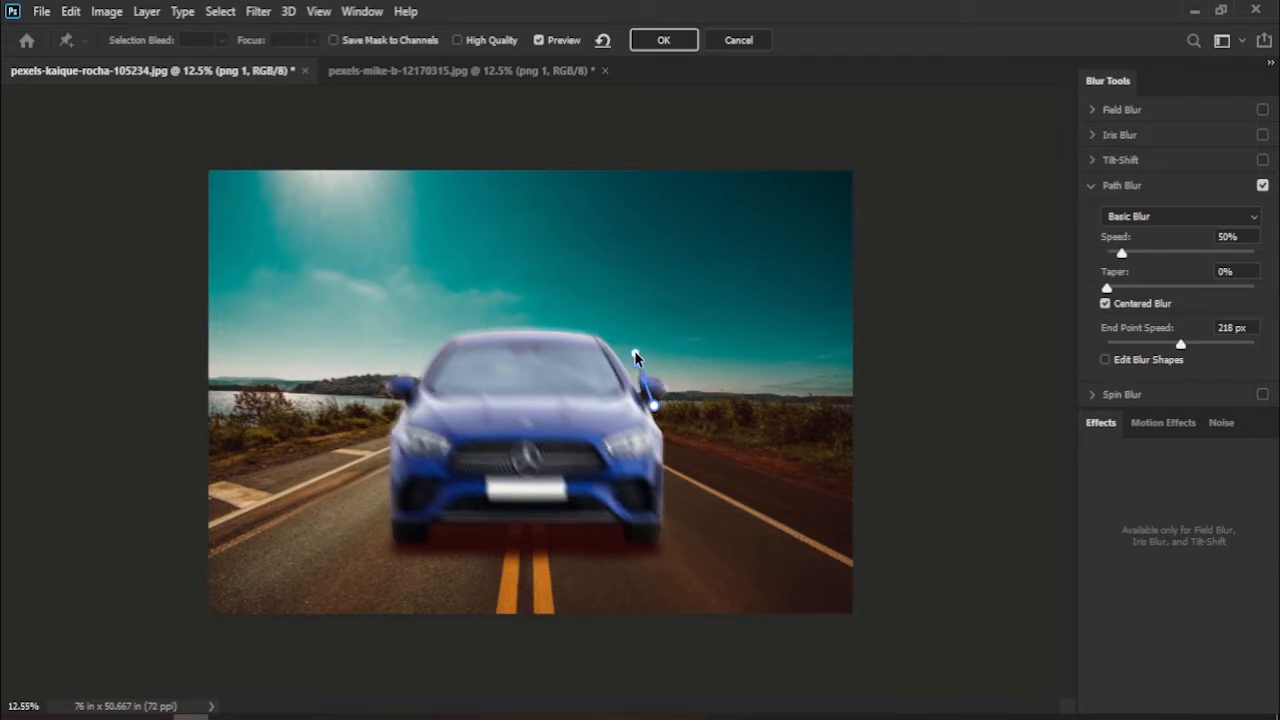
drag(650, 408, 640, 403)
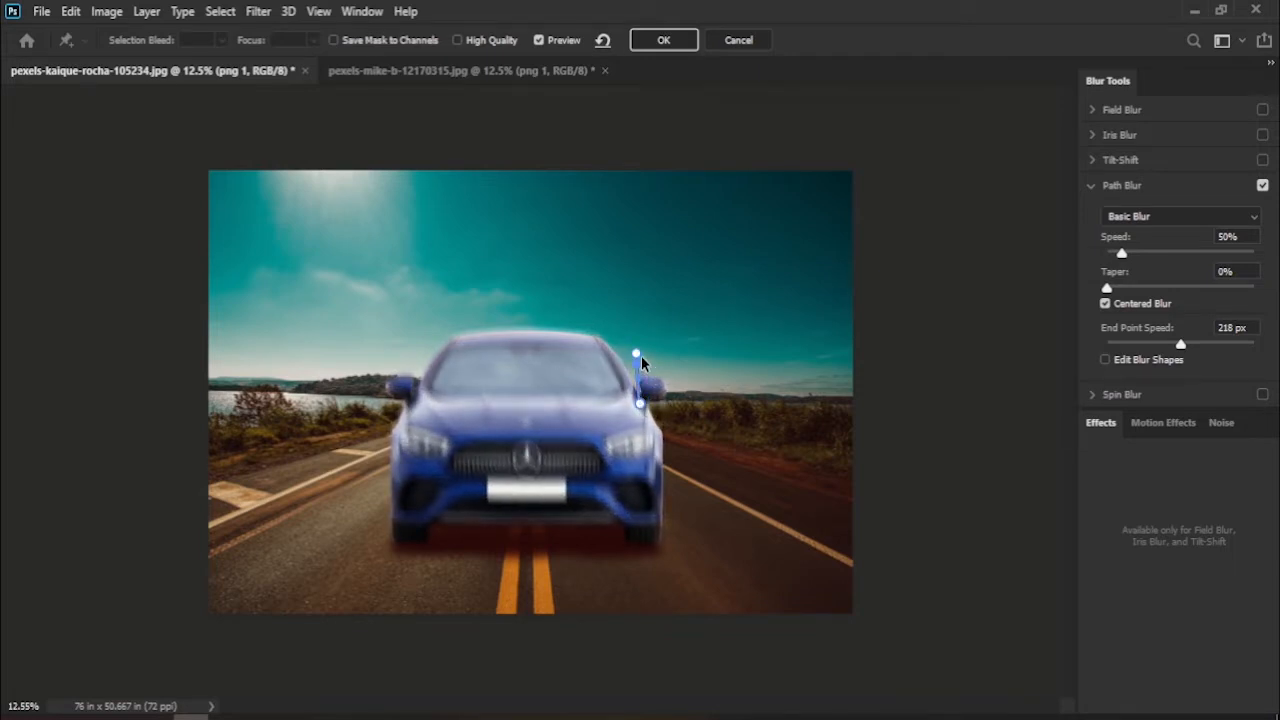
drag(637, 357, 643, 343)
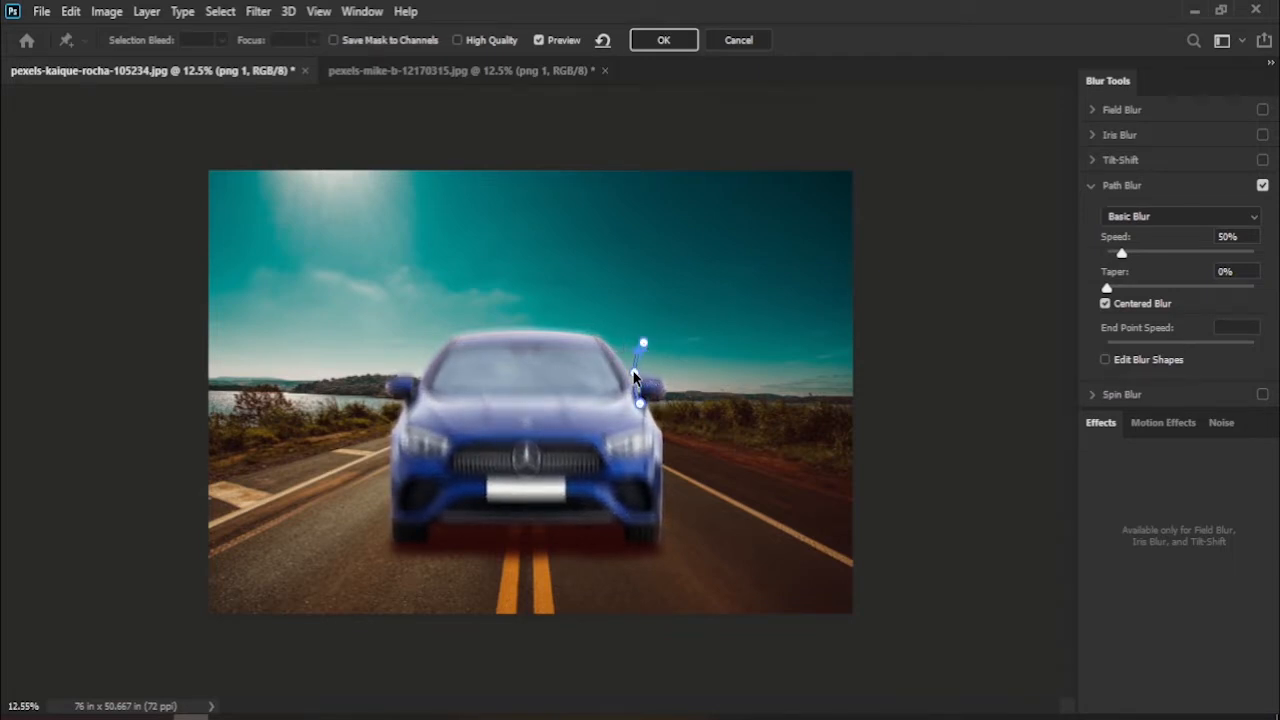
click(638, 404)
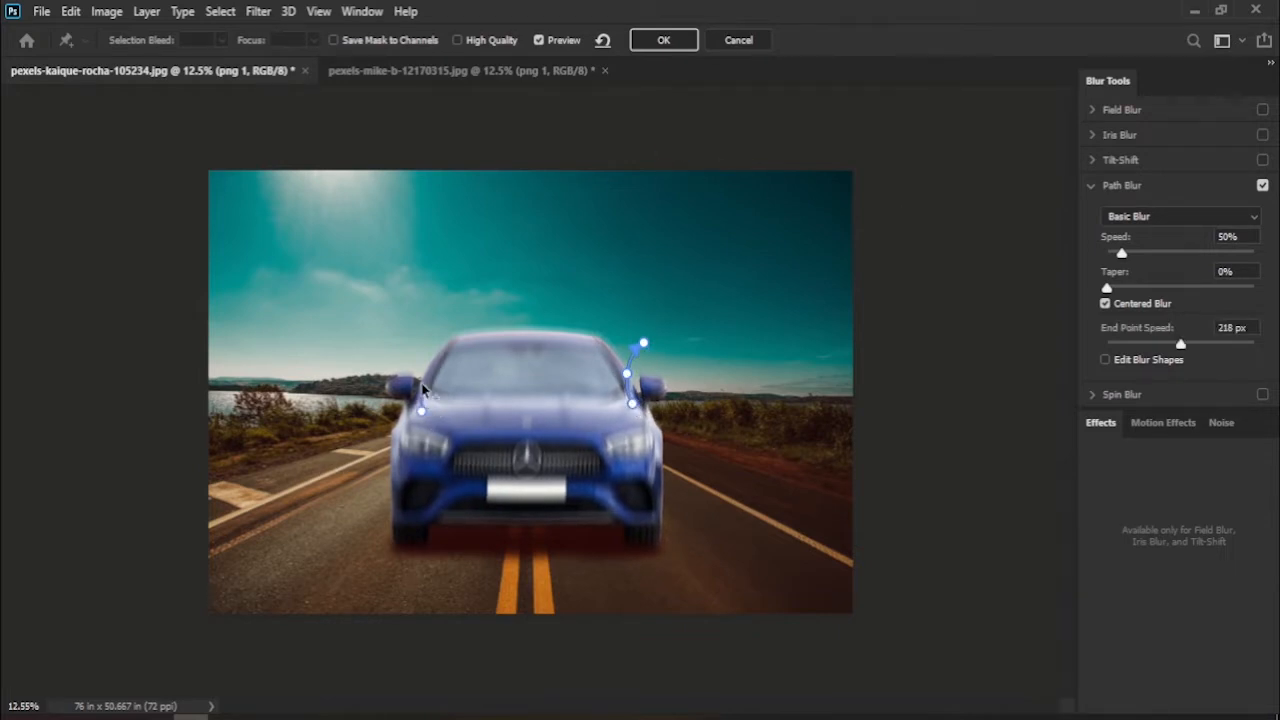
Draw a second curved blur path beside the opposite mirror, set the blur Speed to 41% and apply the filter.
click(418, 352)
key(Escape)
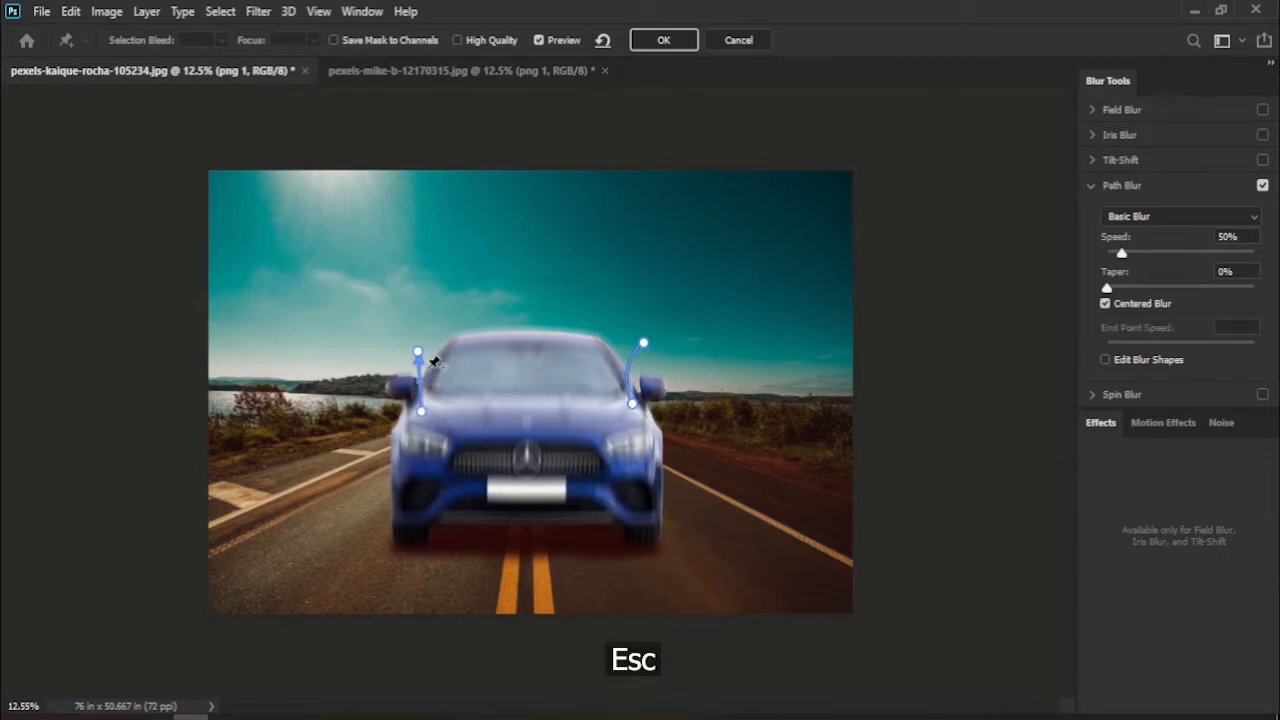
click(427, 386)
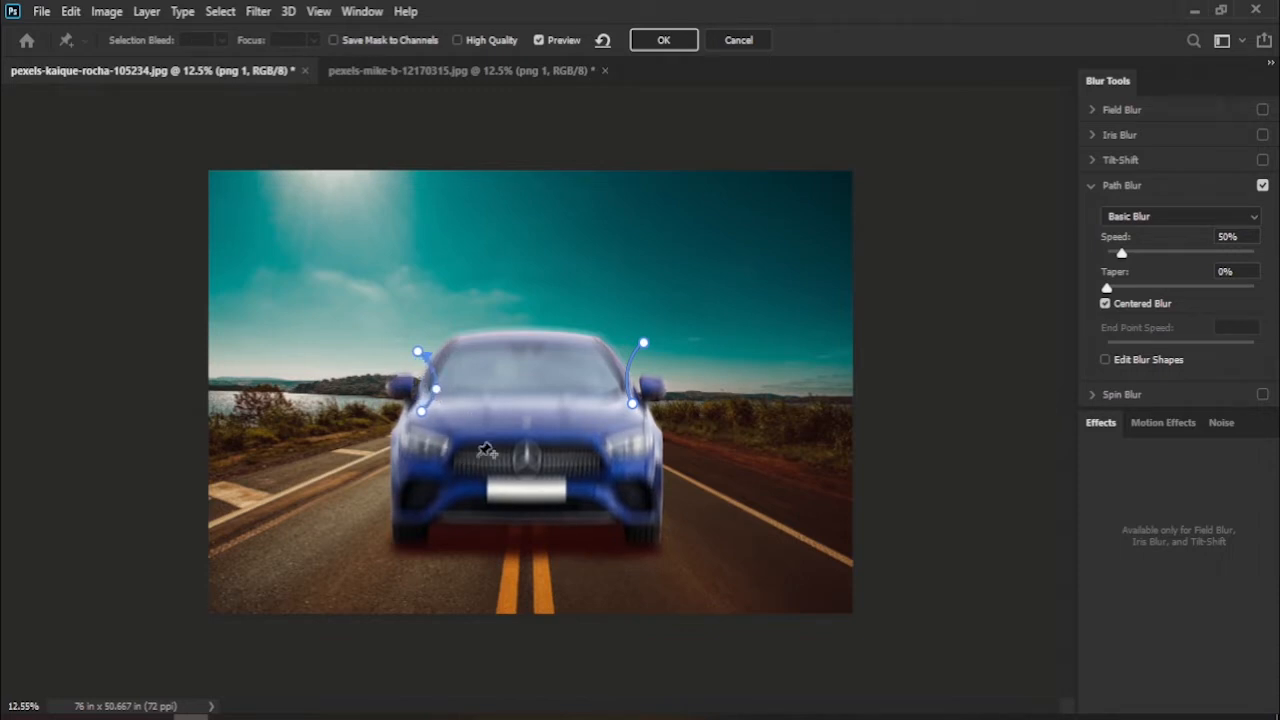
drag(1121, 254, 1118, 254)
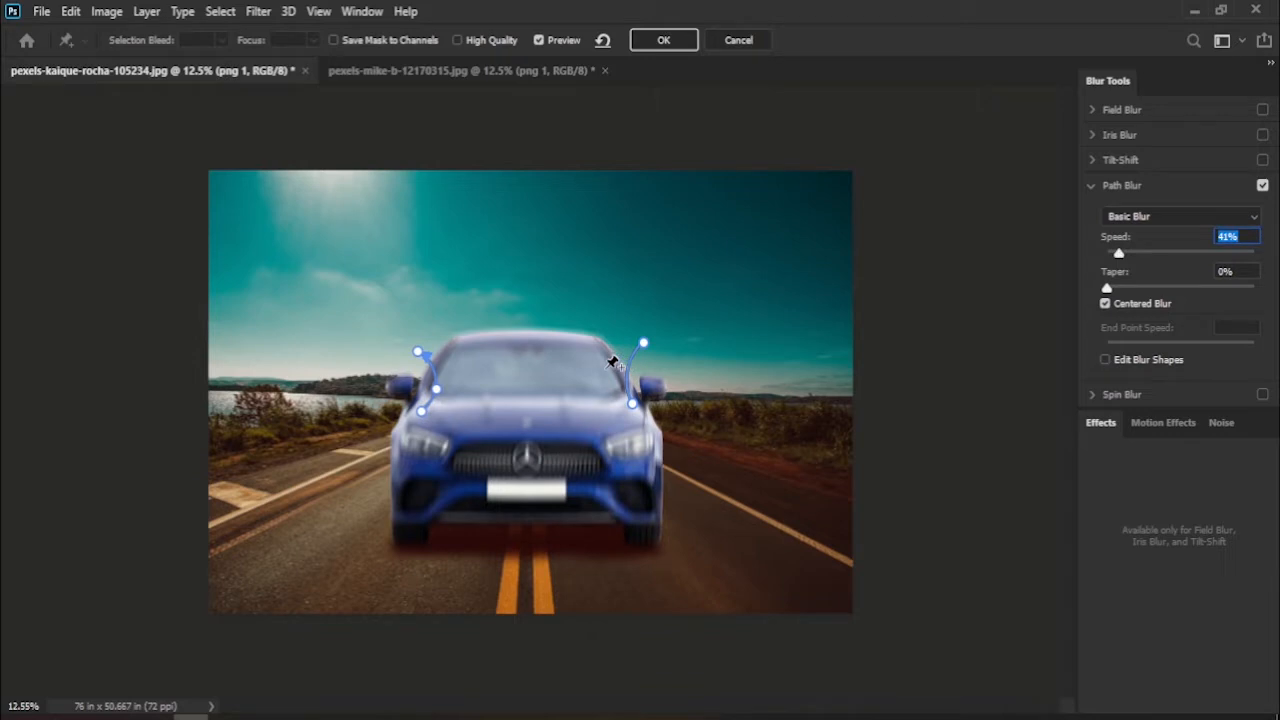
click(664, 41)
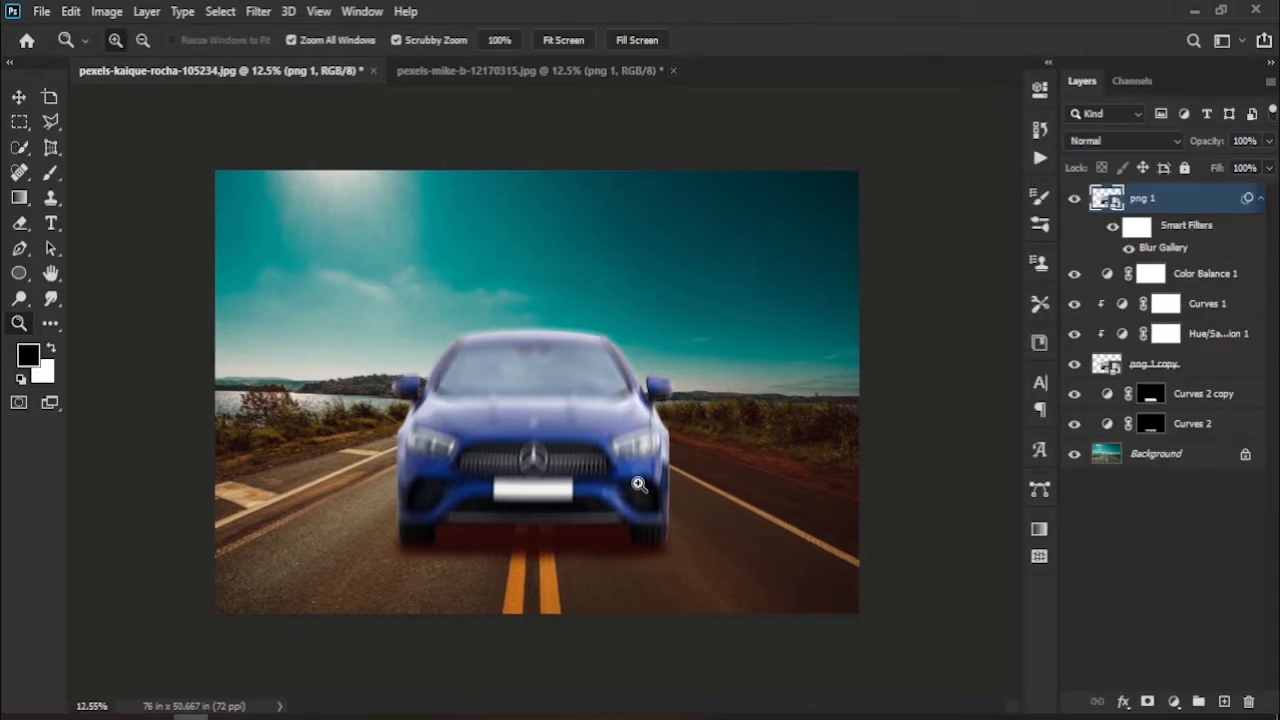
Add a layer mask to the blurred png 1 layer and invert it to black to hide the blurred car.
drag(592, 361, 622, 372)
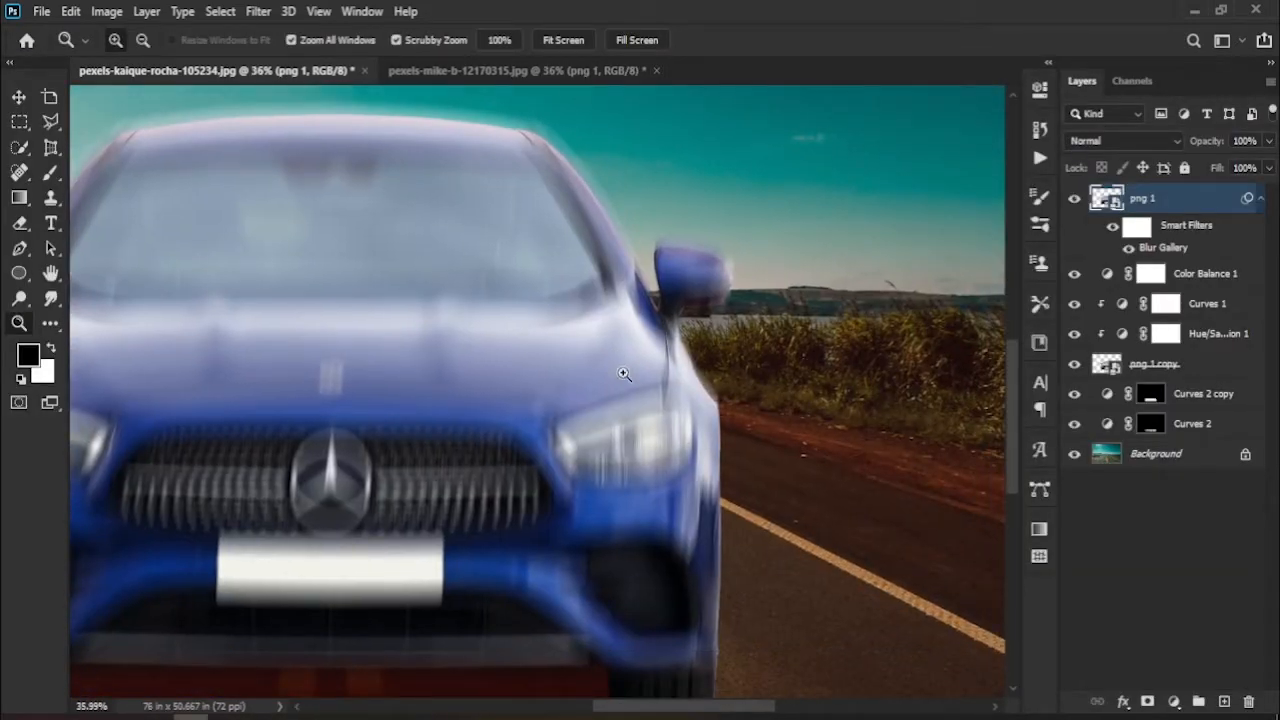
click(49, 176)
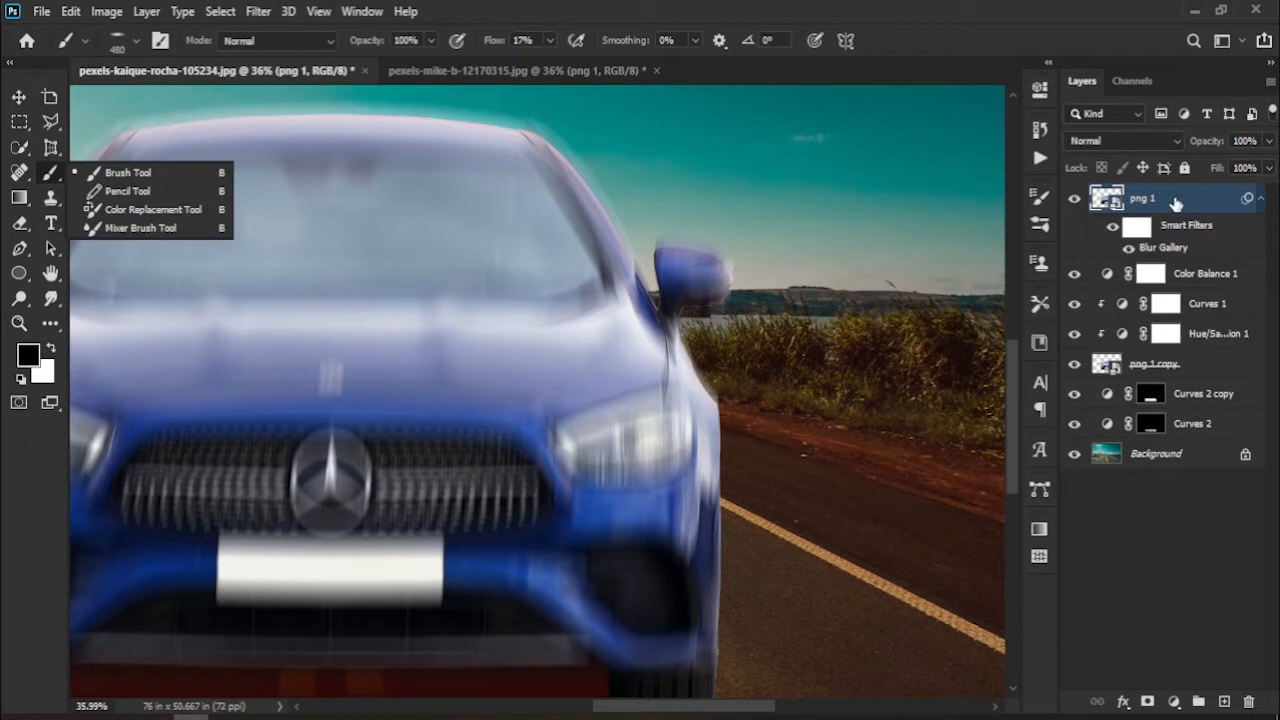
click(1175, 200)
click(1146, 703)
key(ctrl+i)
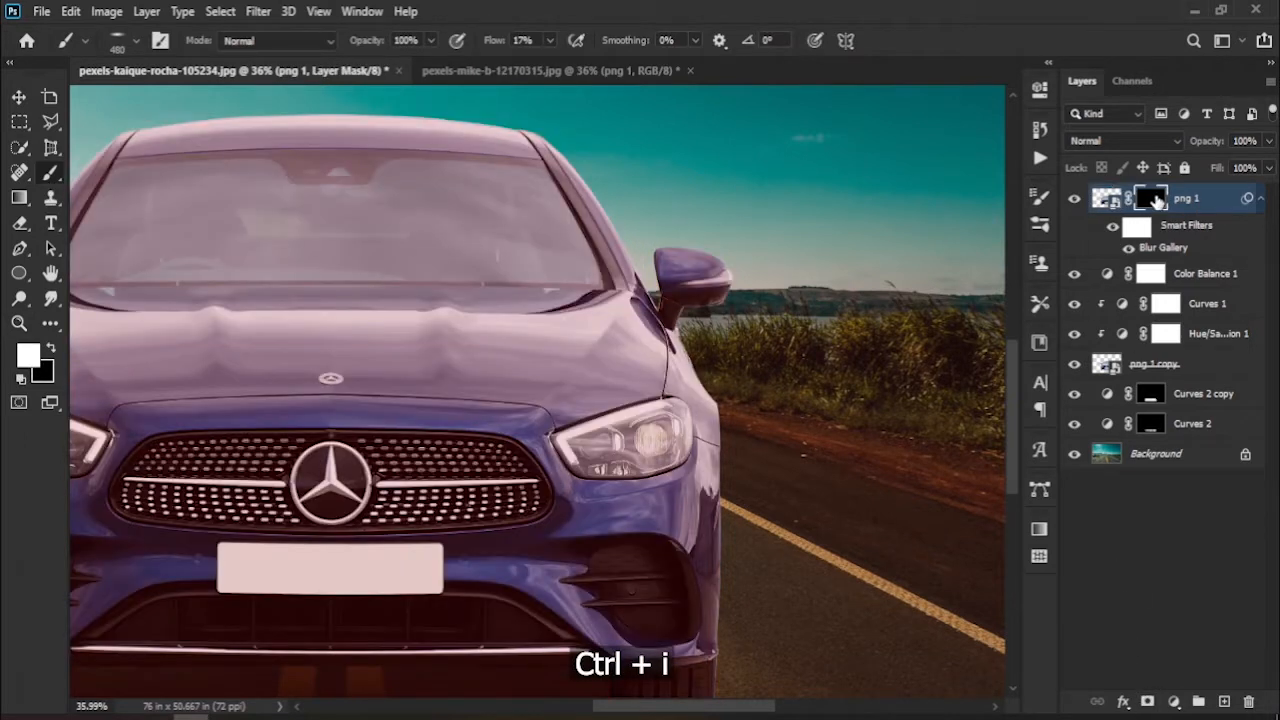
Paint white with a Soft Round brush on the png 1 mask over the image-right mirror, windshield pillar and roof edge.
click(135, 41)
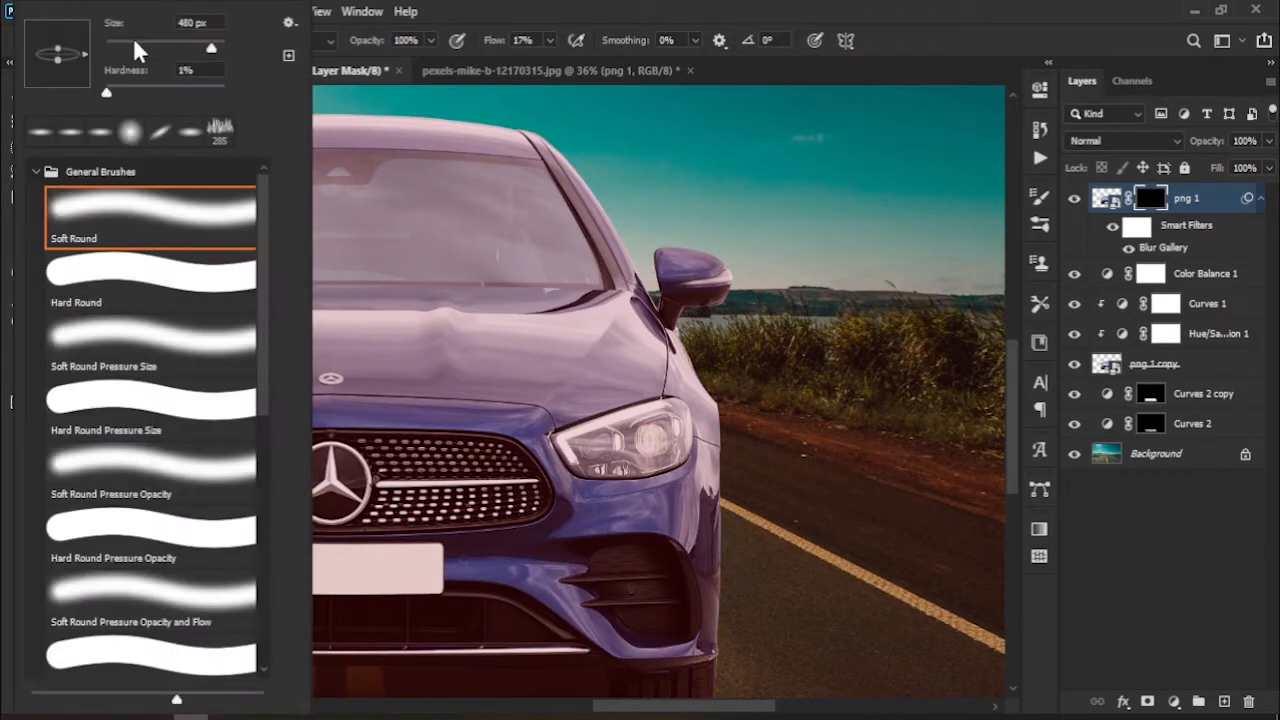
double_click(142, 217)
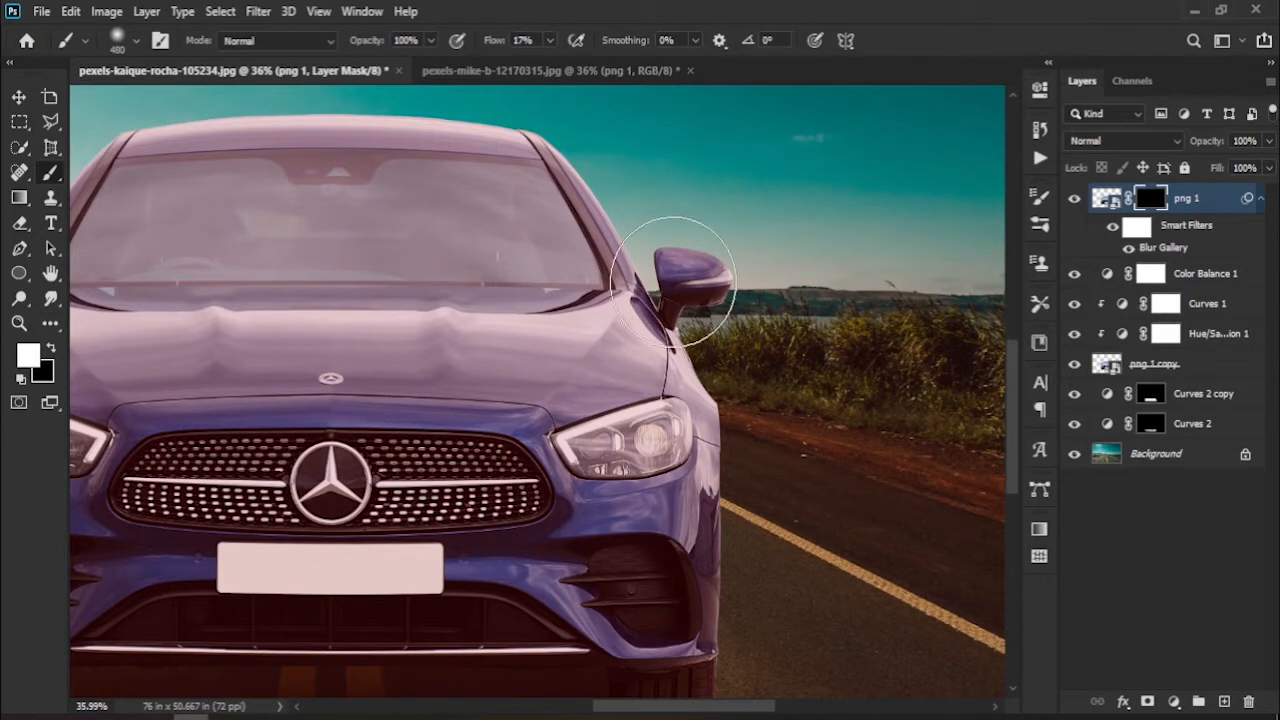
mouse_move(714, 286)
mouse_down()
mouse_move(757, 294)
mouse_move(718, 284)
mouse_up()
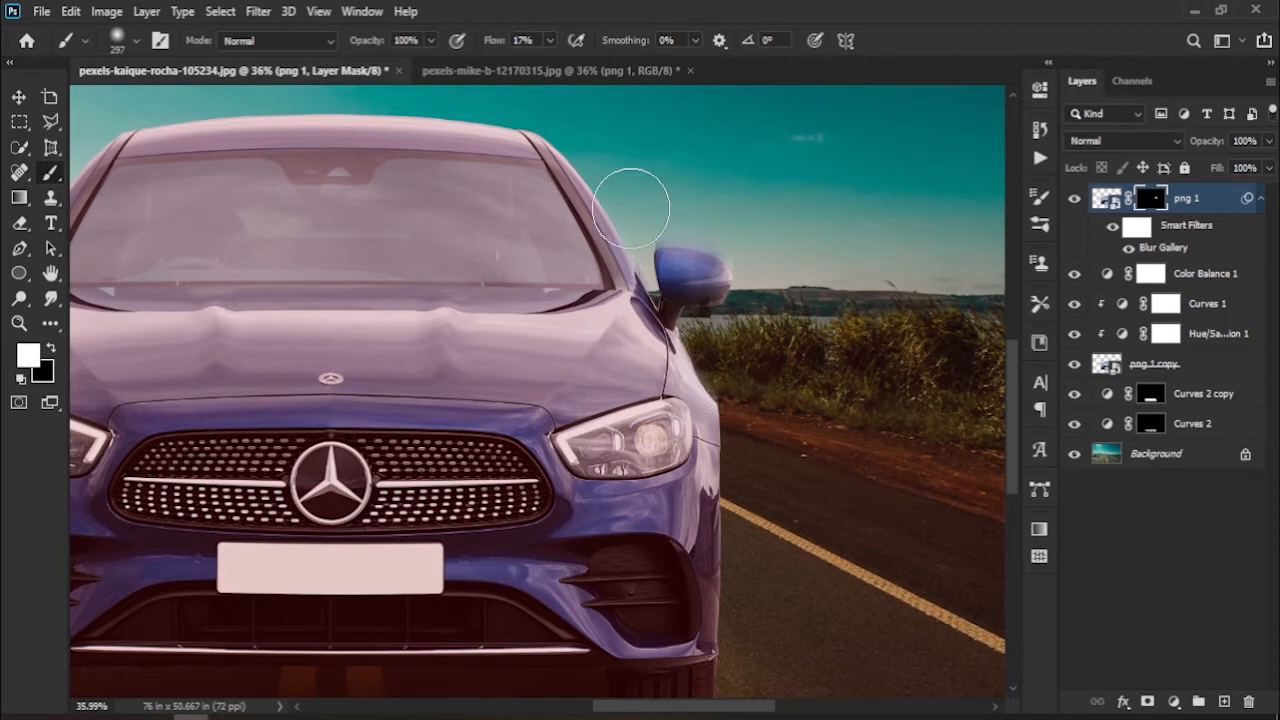
mouse_move(486, 180)
mouse_down()
mouse_move(522, 210)
mouse_move(619, 362)
mouse_up()
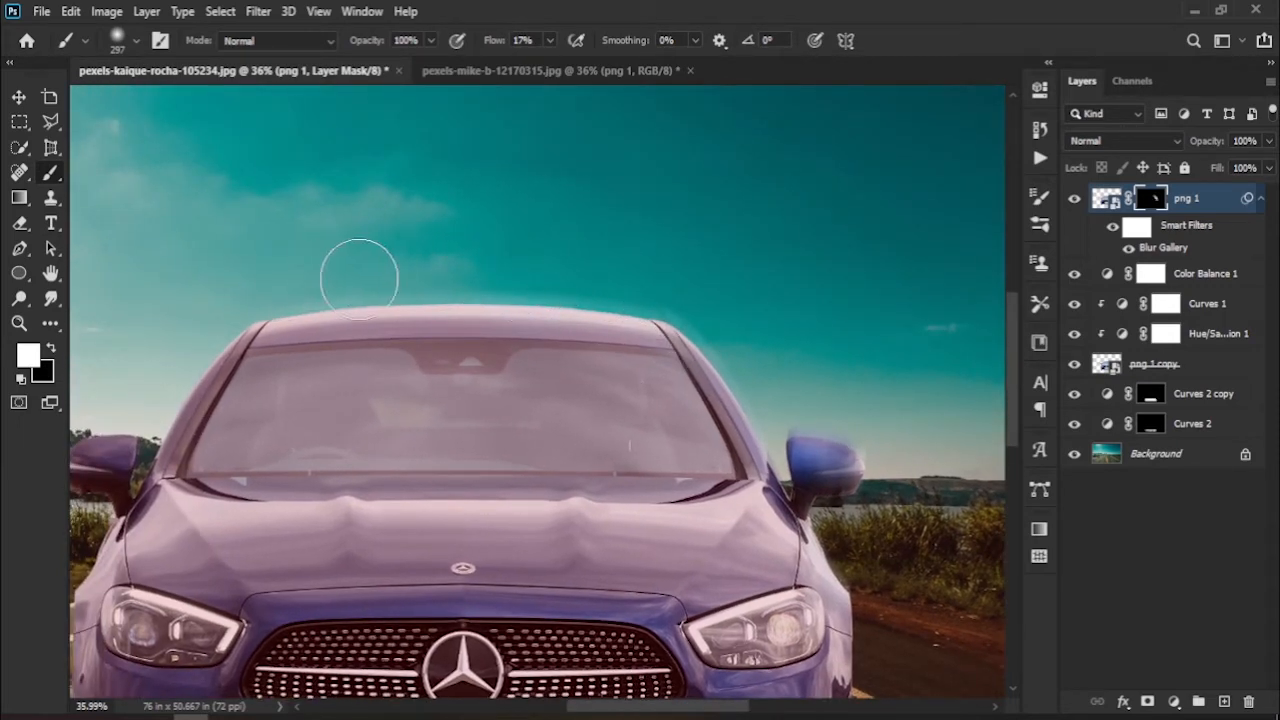
drag(257, 289, 436, 187)
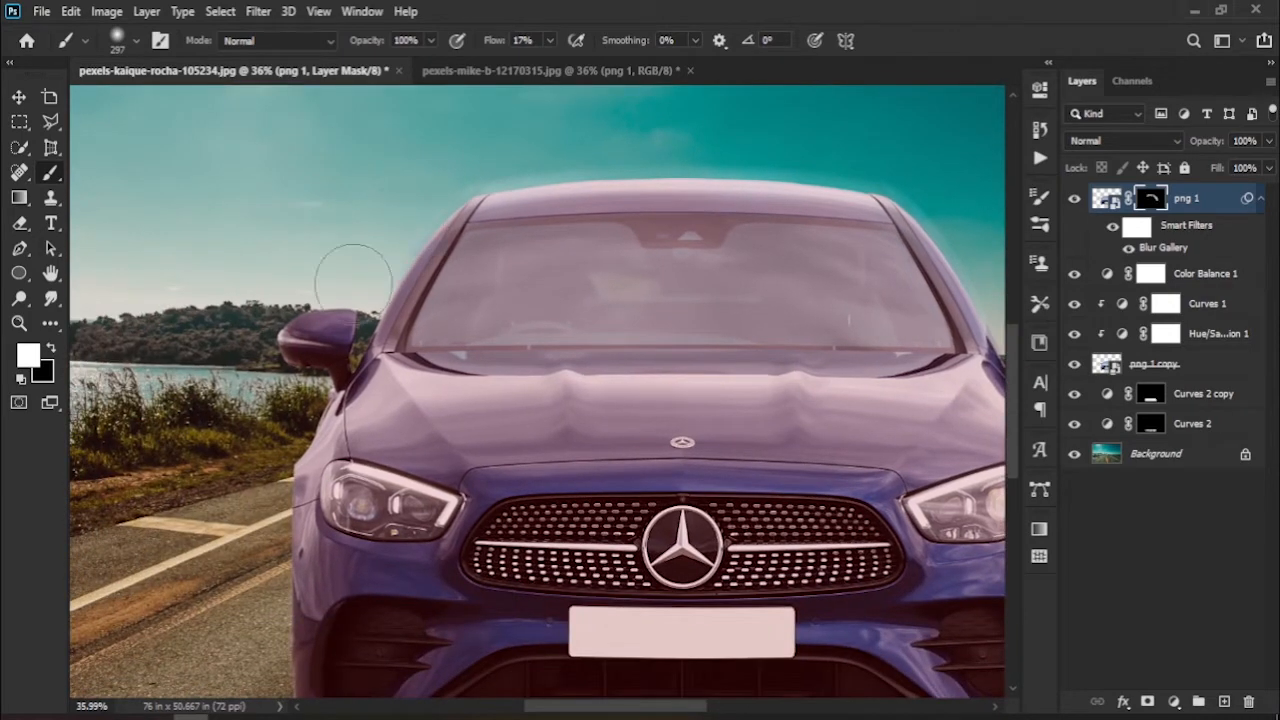
Reveal the blur on the png 1 mask around the image-left mirror and along both outer sides of the car body.
mouse_move(388, 270)
mouse_down()
mouse_move(320, 306)
mouse_move(315, 335)
mouse_move(300, 340)
mouse_up()
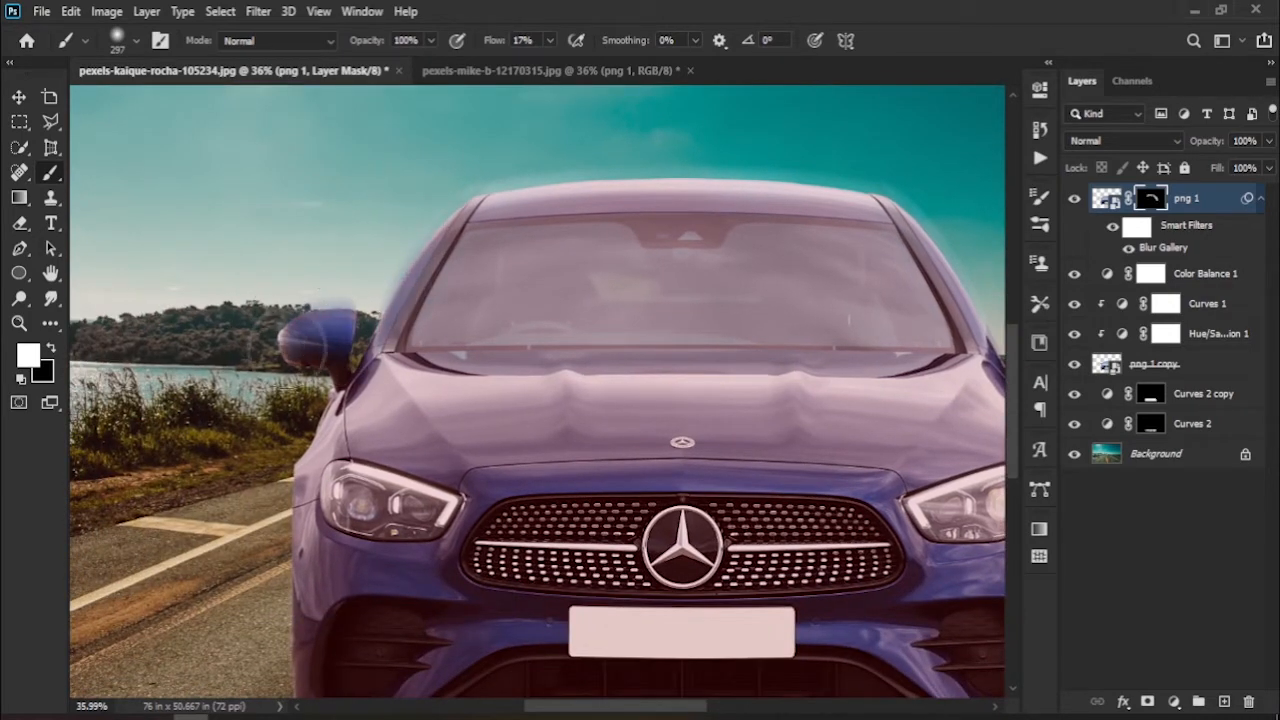
drag(450, 240, 136, 399)
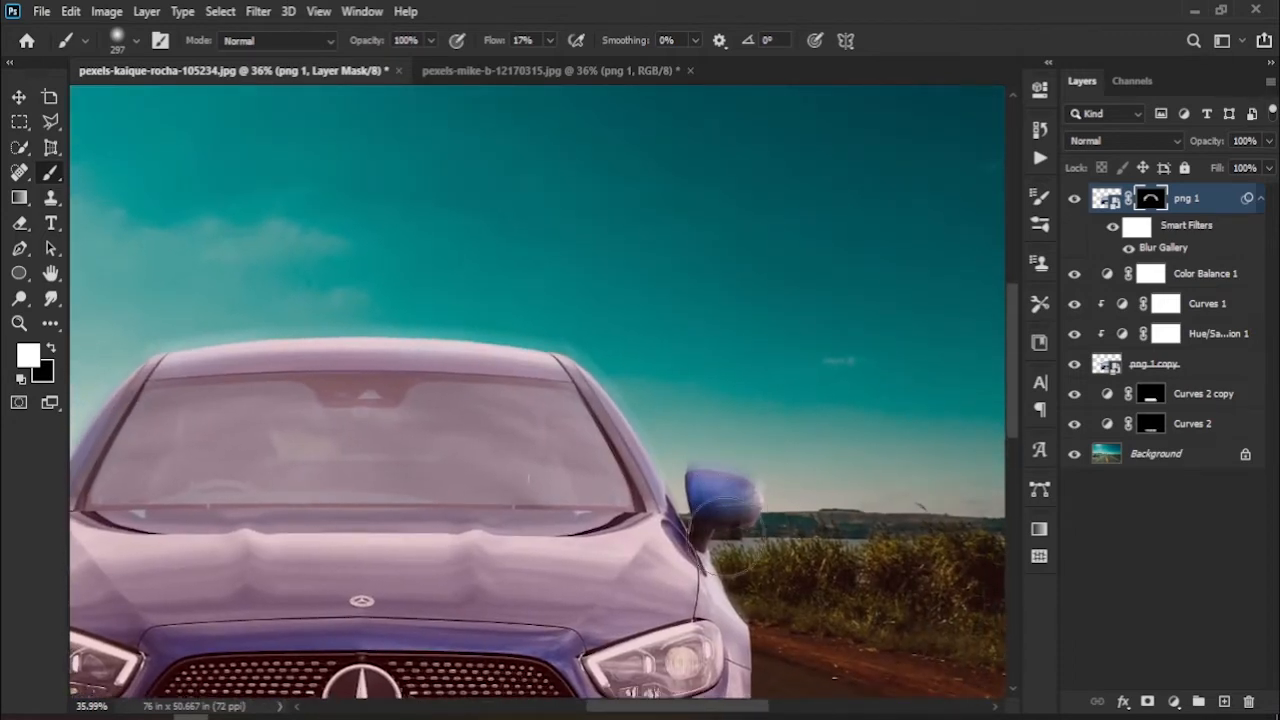
drag(782, 636, 753, 385)
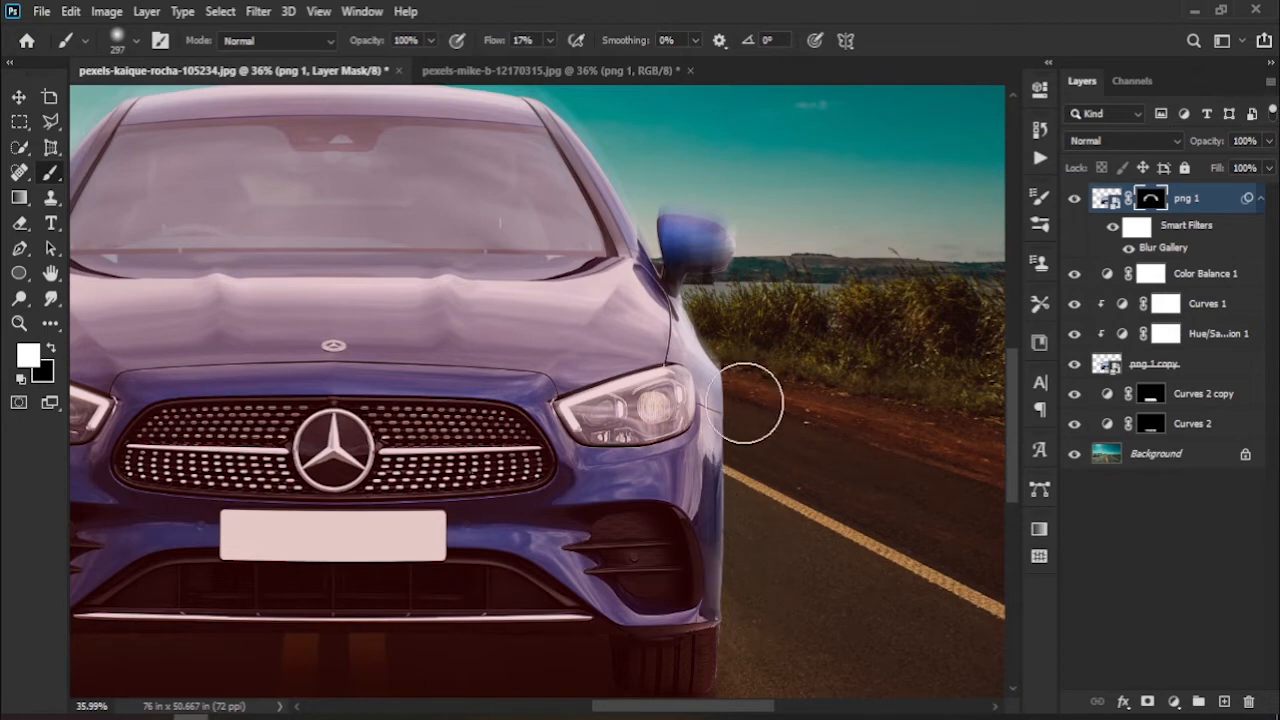
drag(731, 299, 768, 405)
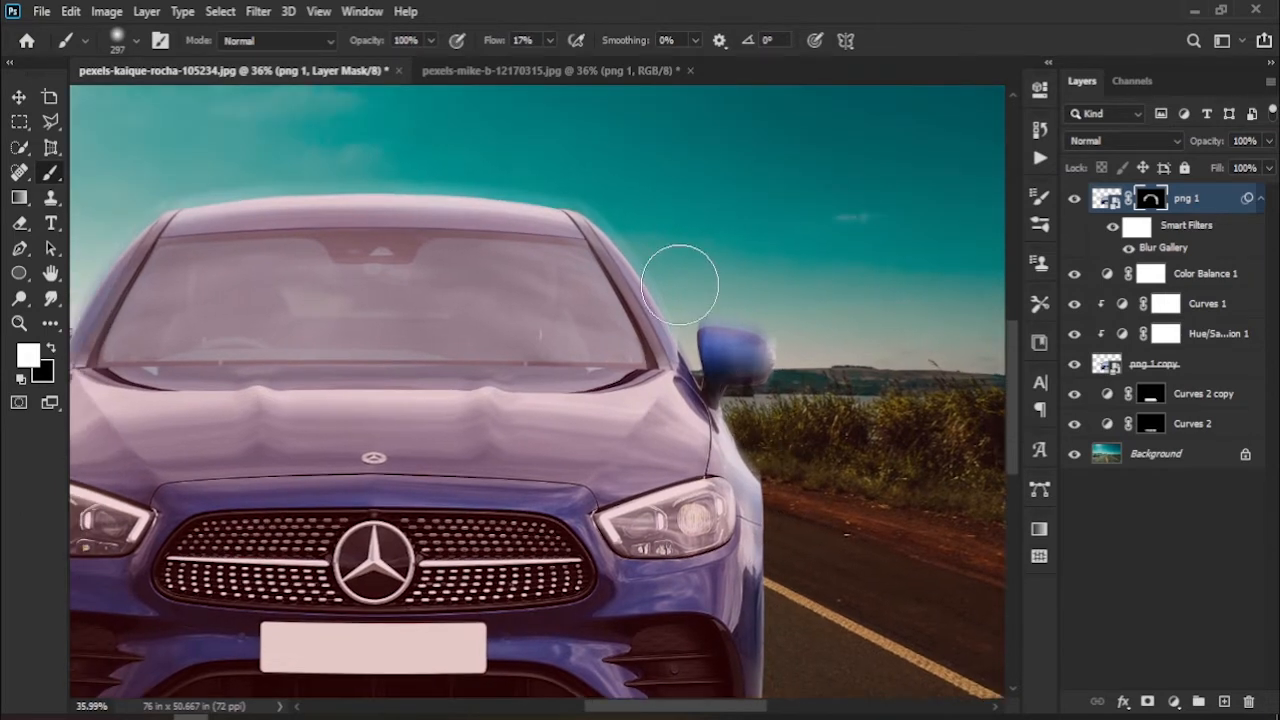
drag(235, 232, 624, 202)
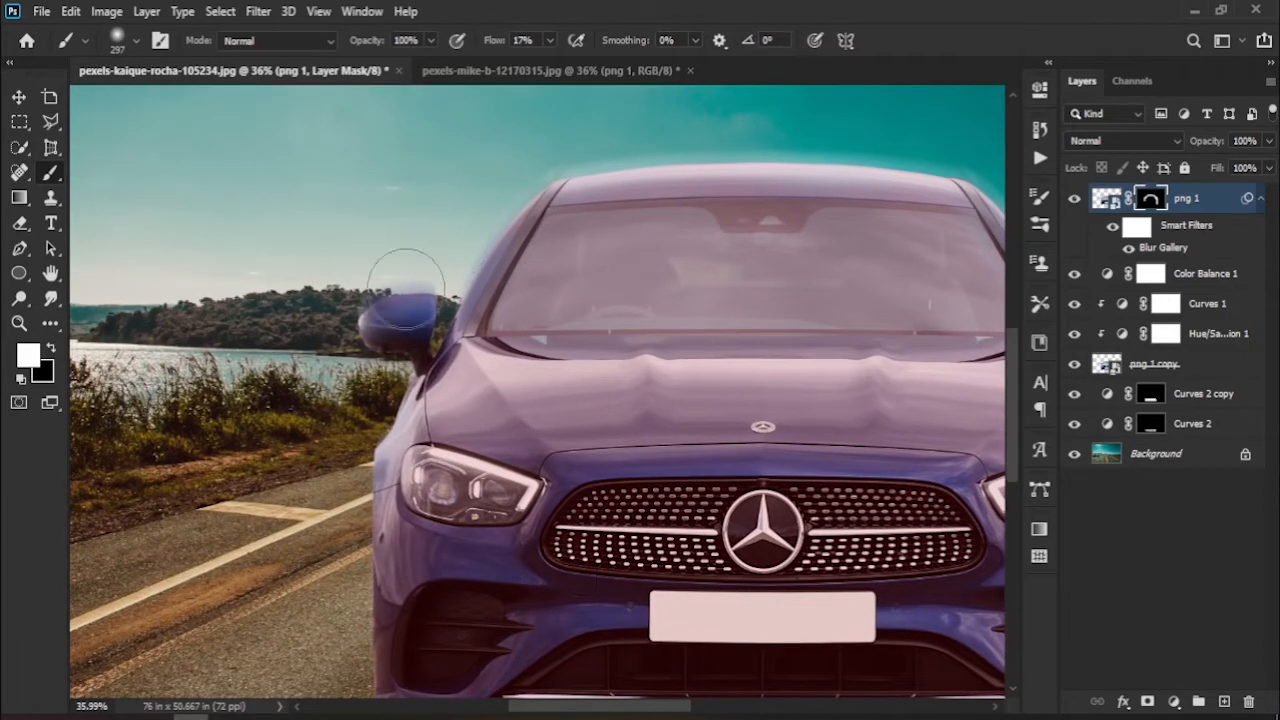
drag(510, 508, 380, 435)
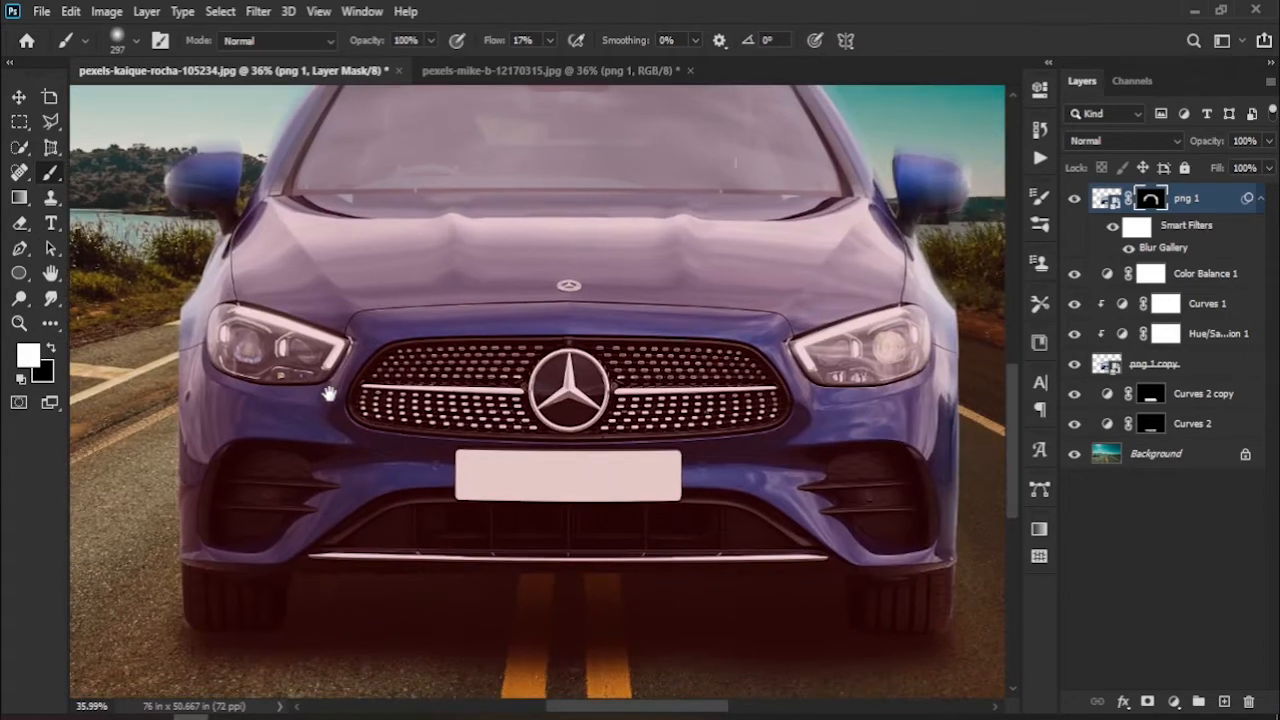
Add a Curves adjustment layer directly above the Curves 1 layer.
key(z)
drag(686, 491, 737, 566)
click(22, 99)
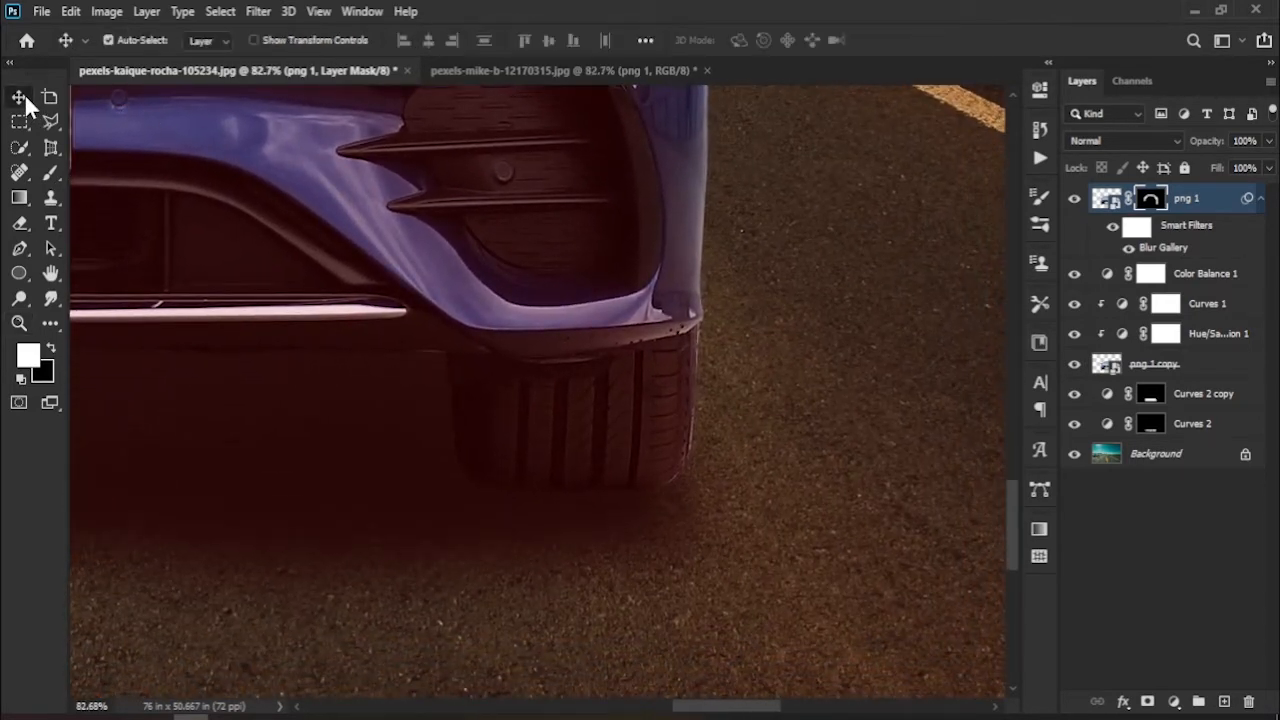
click(1210, 370)
click(1215, 282)
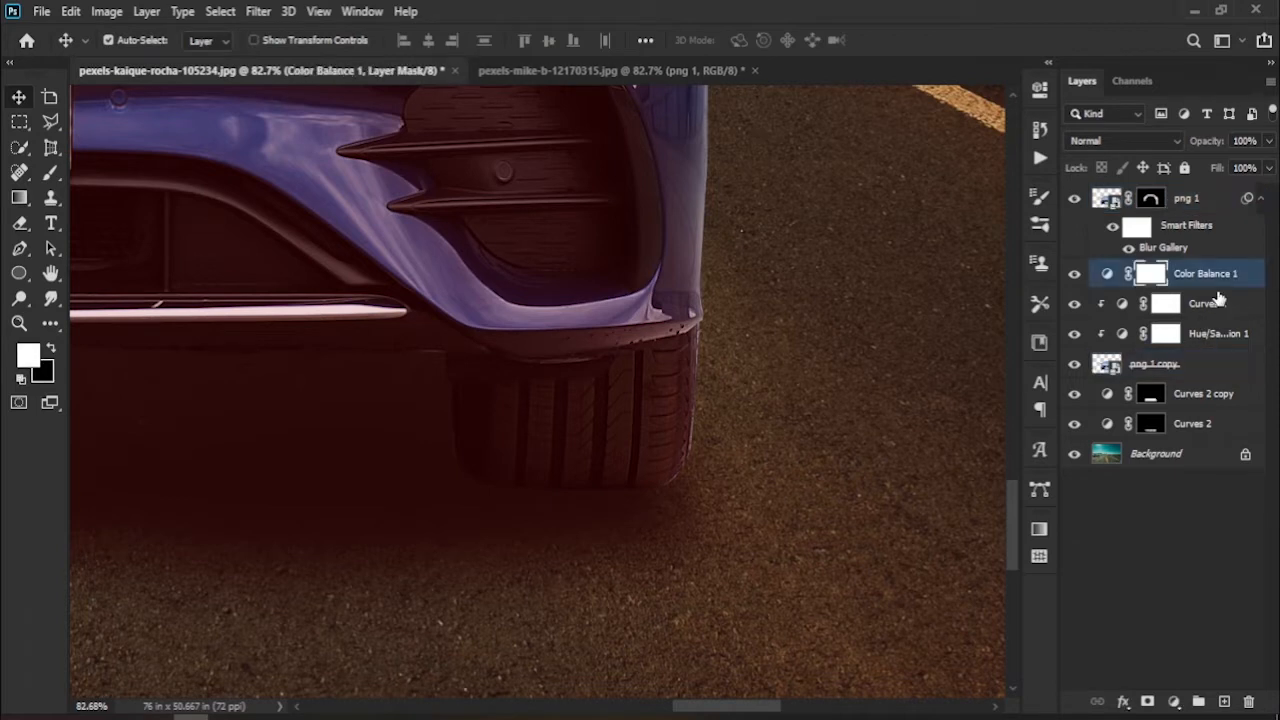
click(1218, 305)
click(1176, 703)
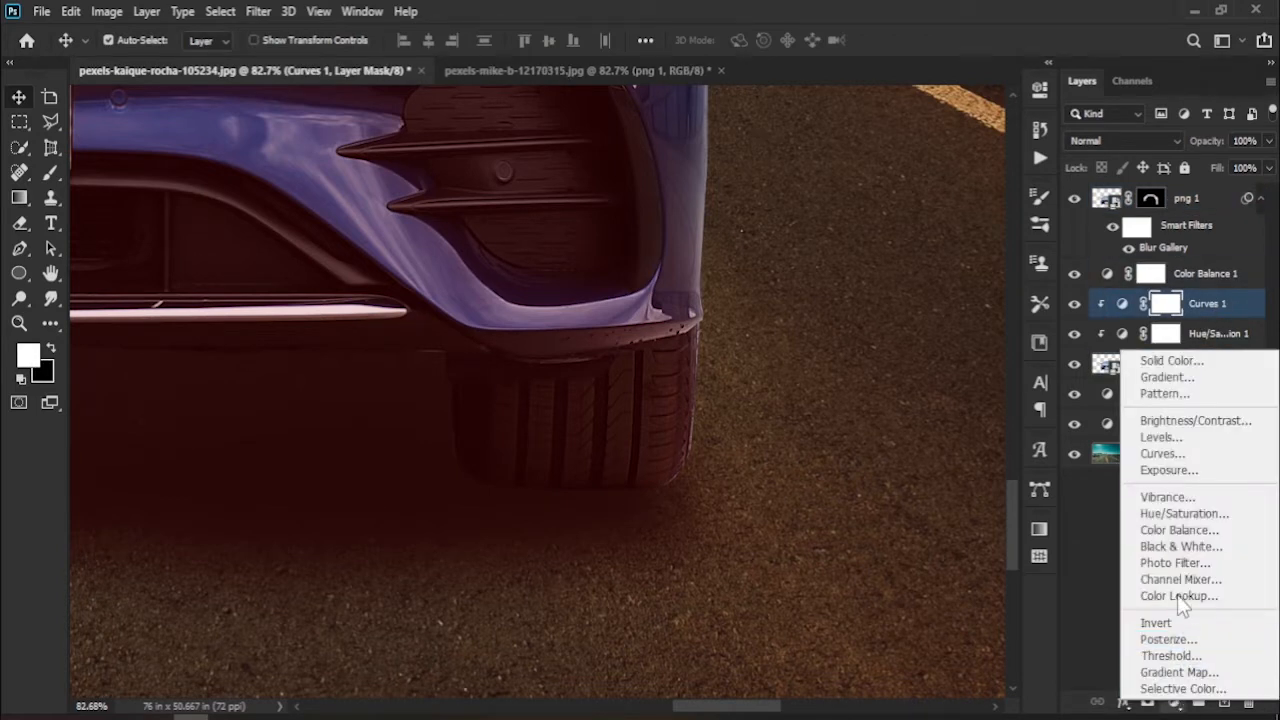
click(1211, 447)
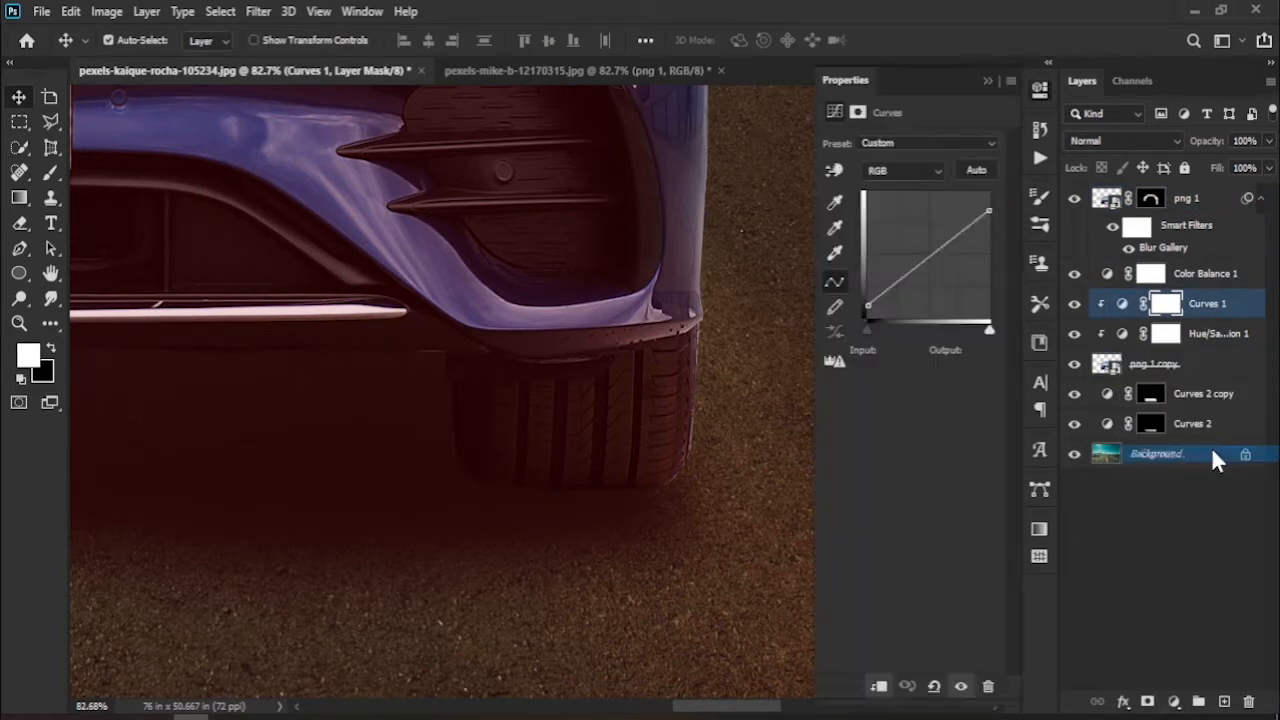
Lower the new curve's white point to darken the car, keep the adjustment clipped and invert its mask to black.
click(868, 315)
drag(868, 315, 845, 333)
drag(990, 191, 993, 243)
click(907, 686)
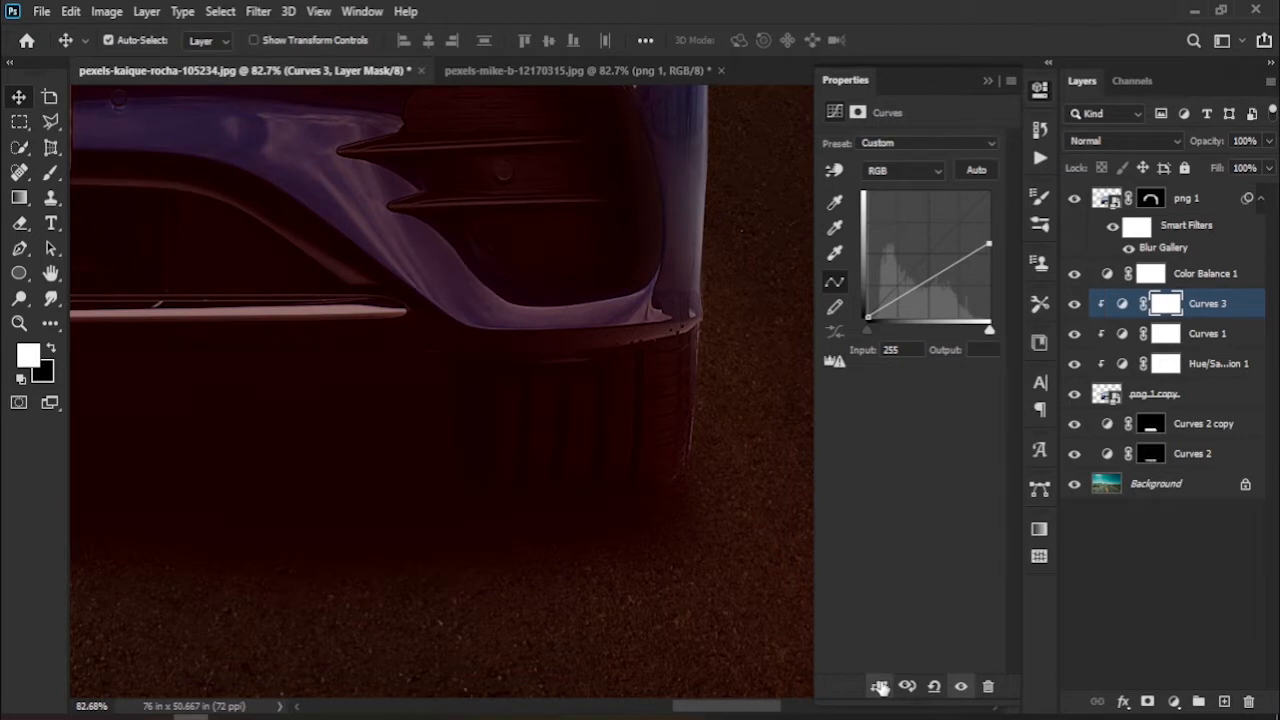
mouse_move(987, 241)
mouse_down()
mouse_move(988, 223)
mouse_move(990, 241)
mouse_up()
click(989, 80)
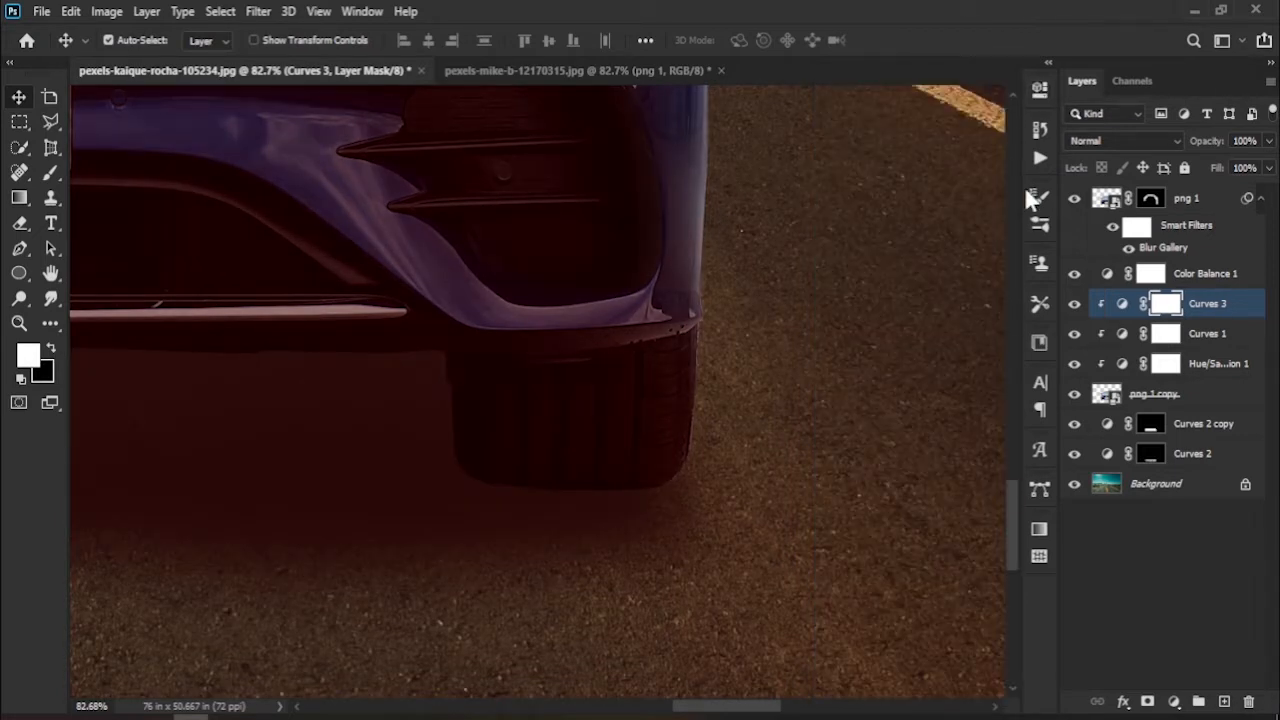
key(ctrl+i)
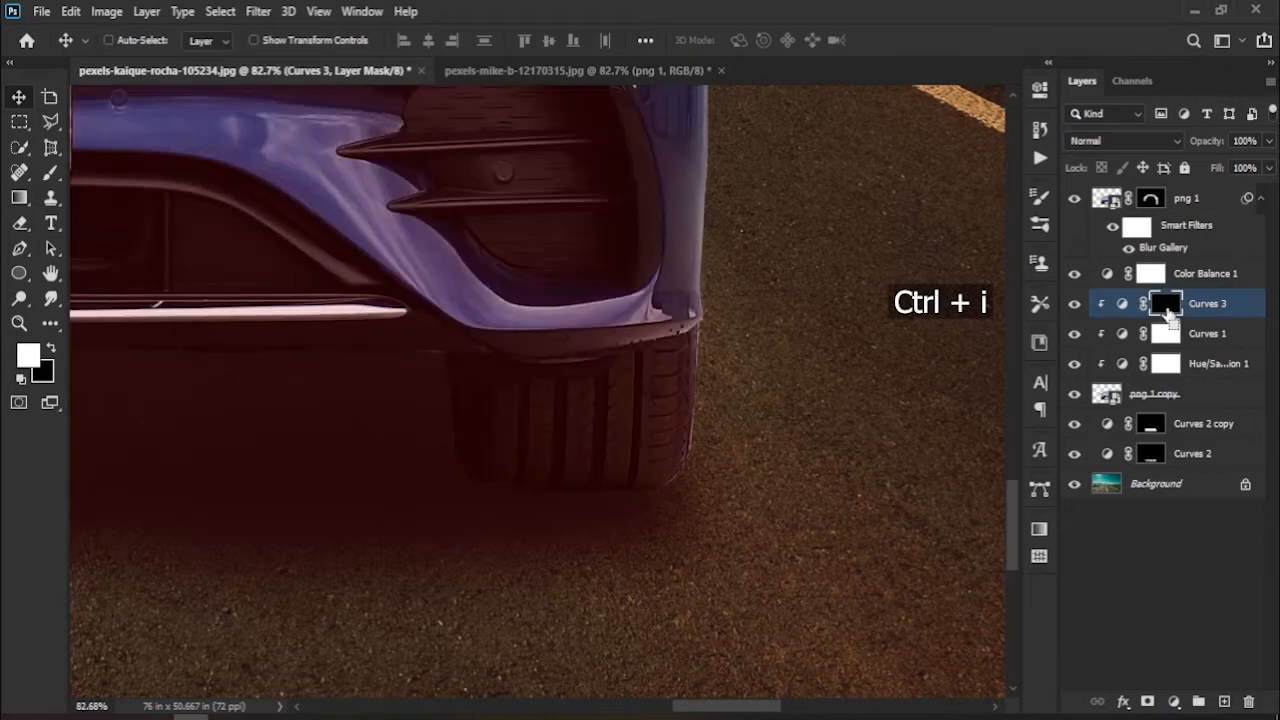
Set up a flattened elliptical Soft Round brush of 188 px with 0% hardness and reduce its flow to 13%.
drag(660, 353, 708, 381)
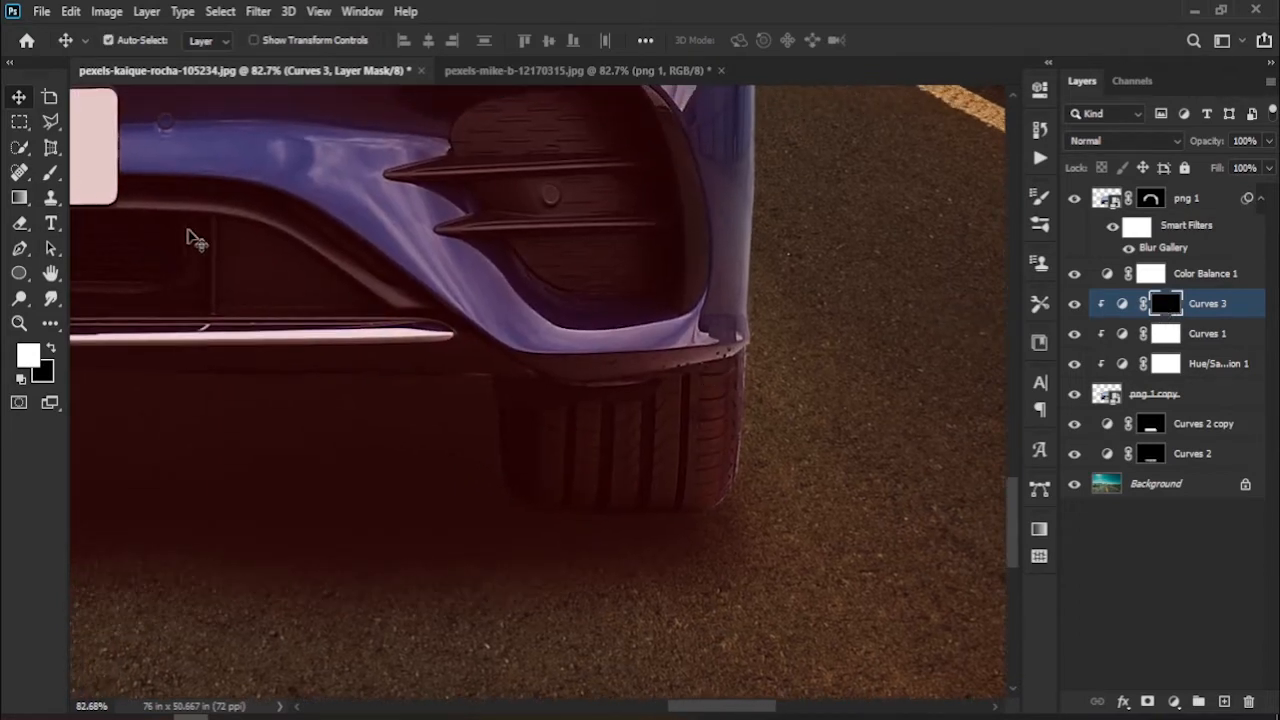
click(60, 174)
click(103, 175)
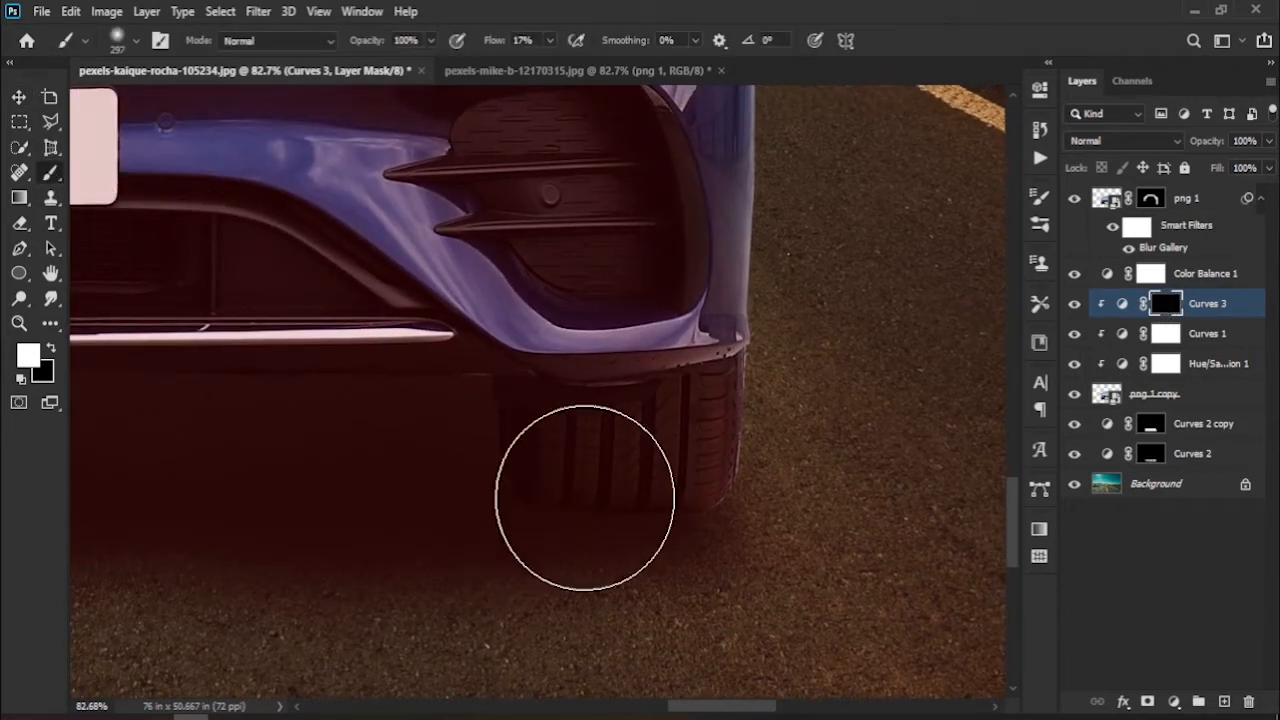
alt+right_click(728, 507)
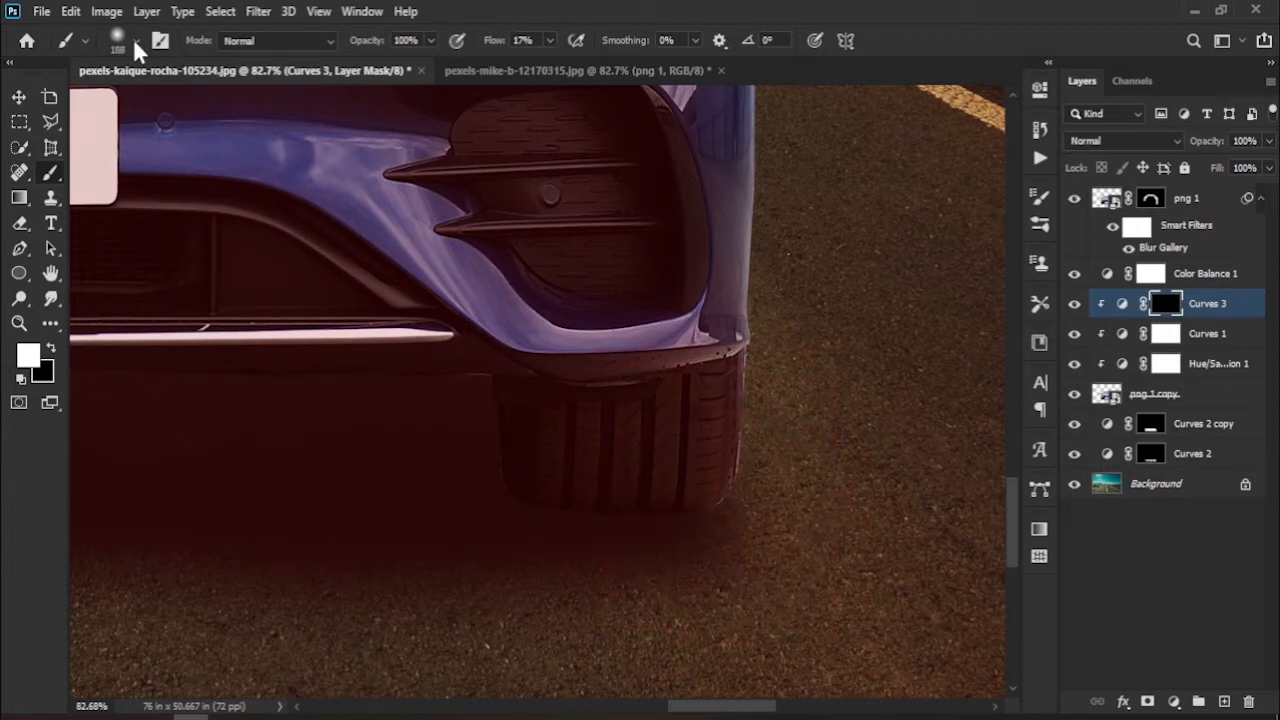
click(133, 39)
drag(58, 34, 62, 55)
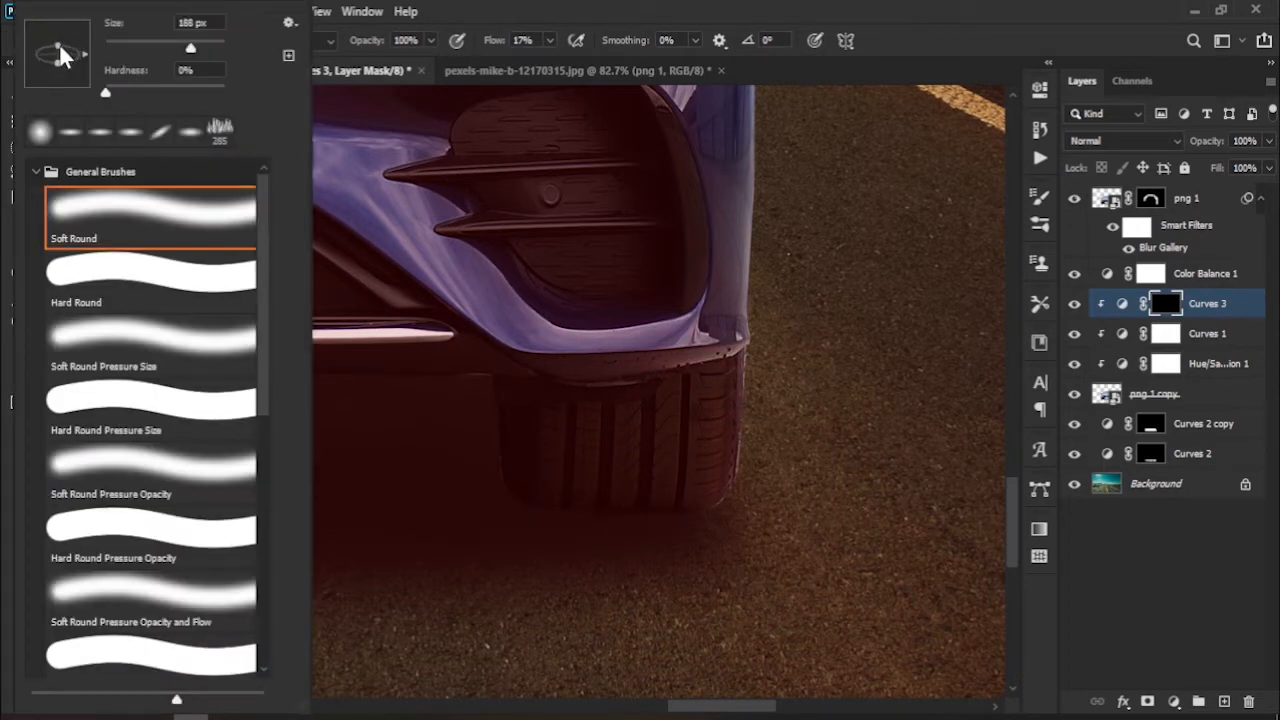
click(633, 40)
drag(490, 42, 486, 44)
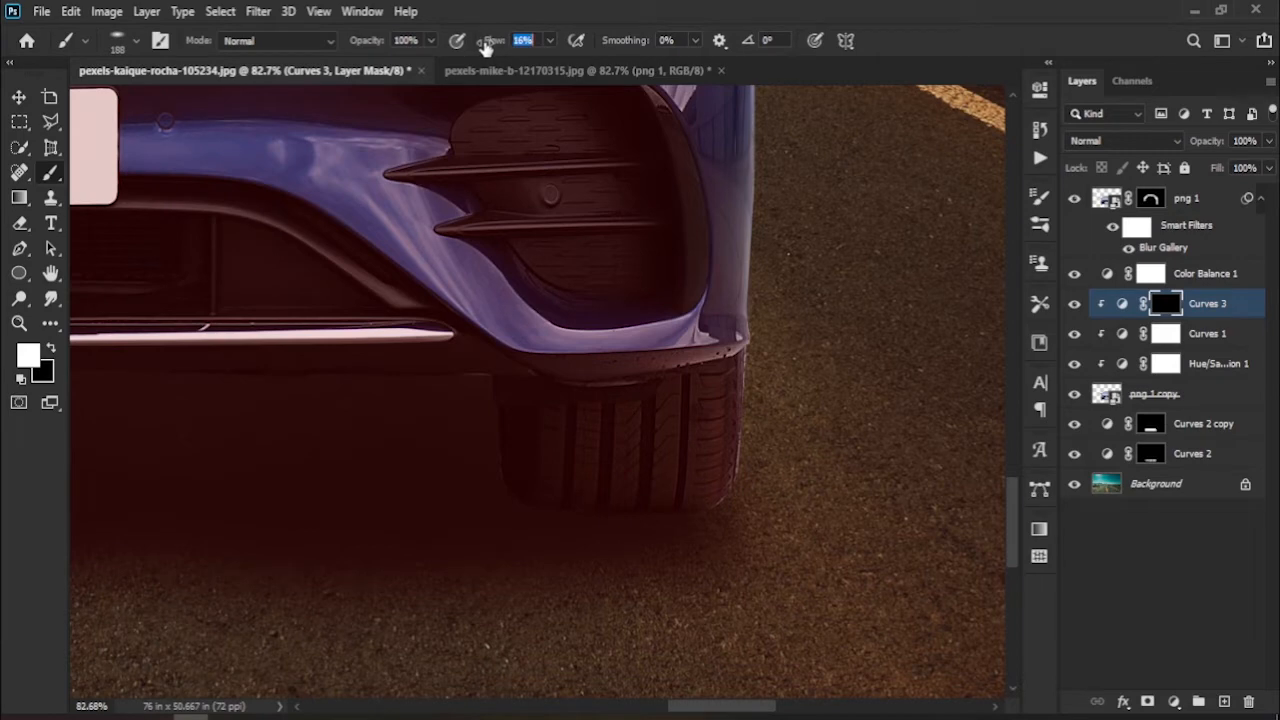
Paint white on the Curves 3 mask along the bottoms of both front tires to darken them near the road.
key(z)
mouse_move(646, 509)
mouse_down()
mouse_move(700, 531)
mouse_move(646, 531)
mouse_up()
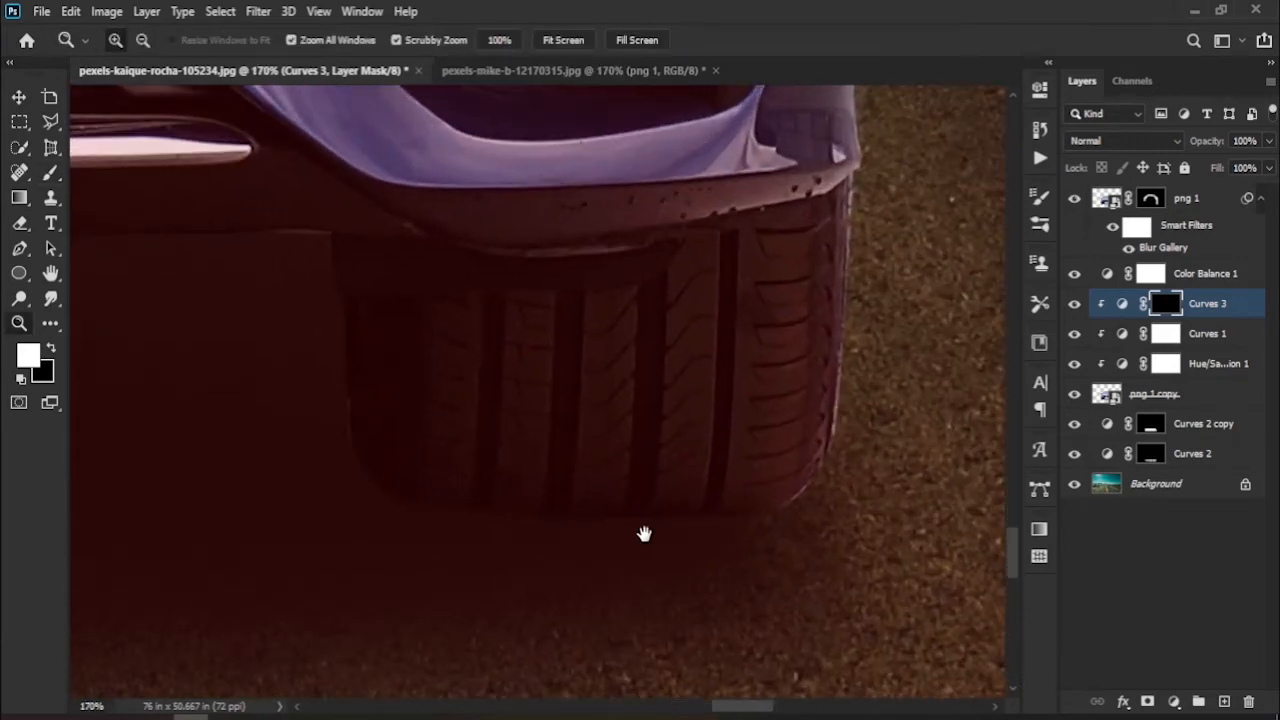
click(47, 180)
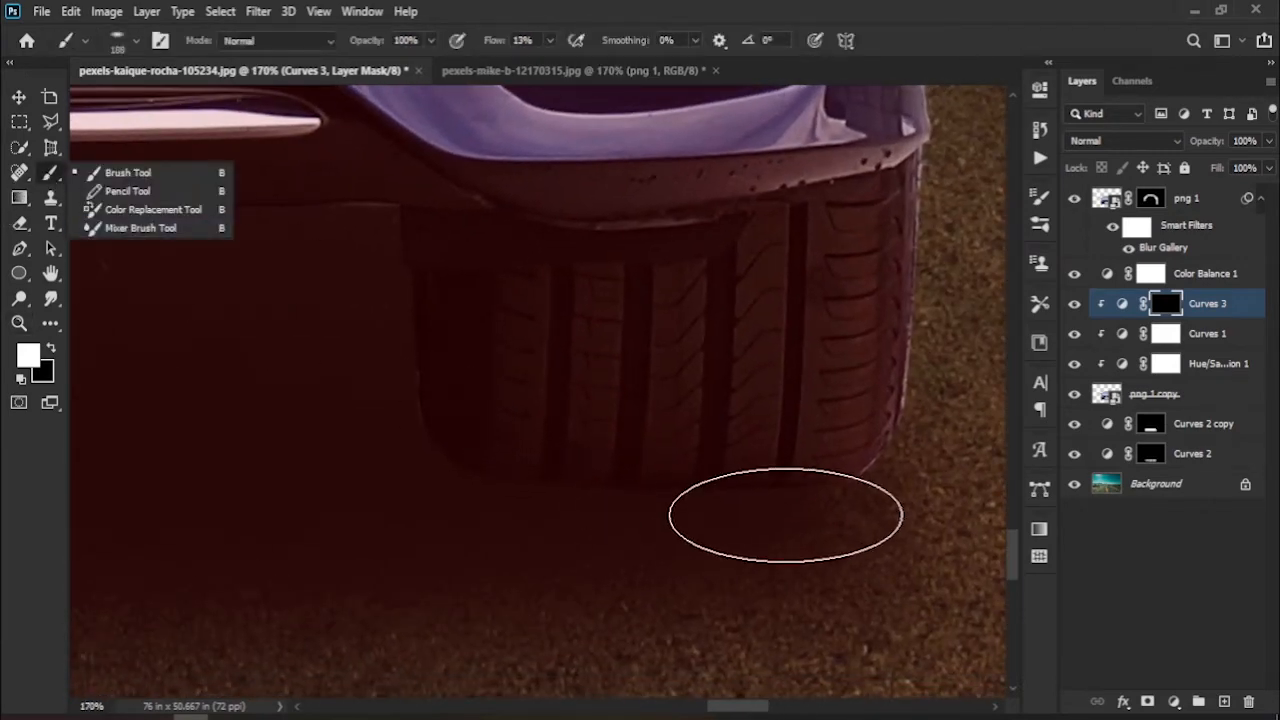
mouse_move(703, 490)
mouse_down()
mouse_move(511, 477)
mouse_move(823, 500)
mouse_move(494, 514)
mouse_move(563, 489)
mouse_move(336, 436)
mouse_move(763, 503)
mouse_move(843, 474)
mouse_move(523, 505)
mouse_move(817, 529)
mouse_move(591, 546)
mouse_move(334, 463)
mouse_move(494, 466)
mouse_up()
mouse_move(586, 557)
mouse_down()
mouse_move(321, 536)
mouse_move(218, 504)
mouse_move(242, 526)
mouse_move(220, 510)
mouse_move(298, 532)
mouse_move(497, 523)
mouse_move(302, 529)
mouse_move(219, 516)
mouse_up()
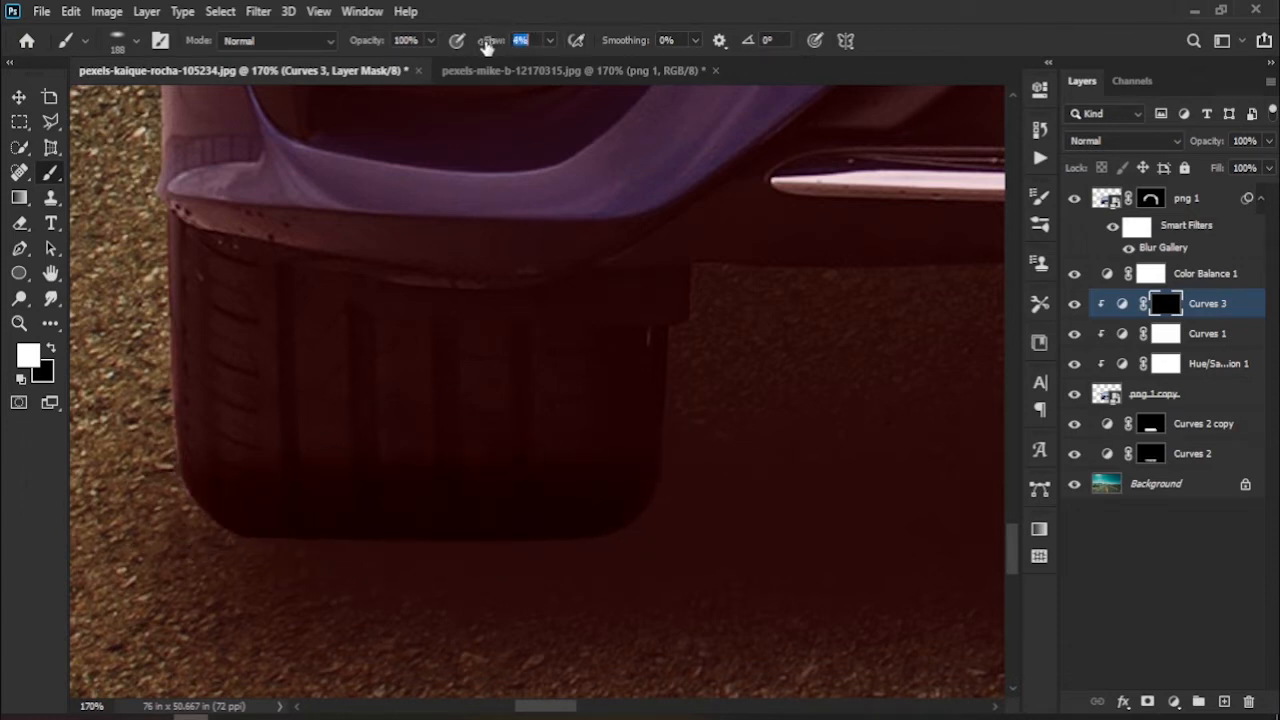
Set the brush flow to 2% and lightly blend the darkening on the lower part of the image-right tire.
key(Return)
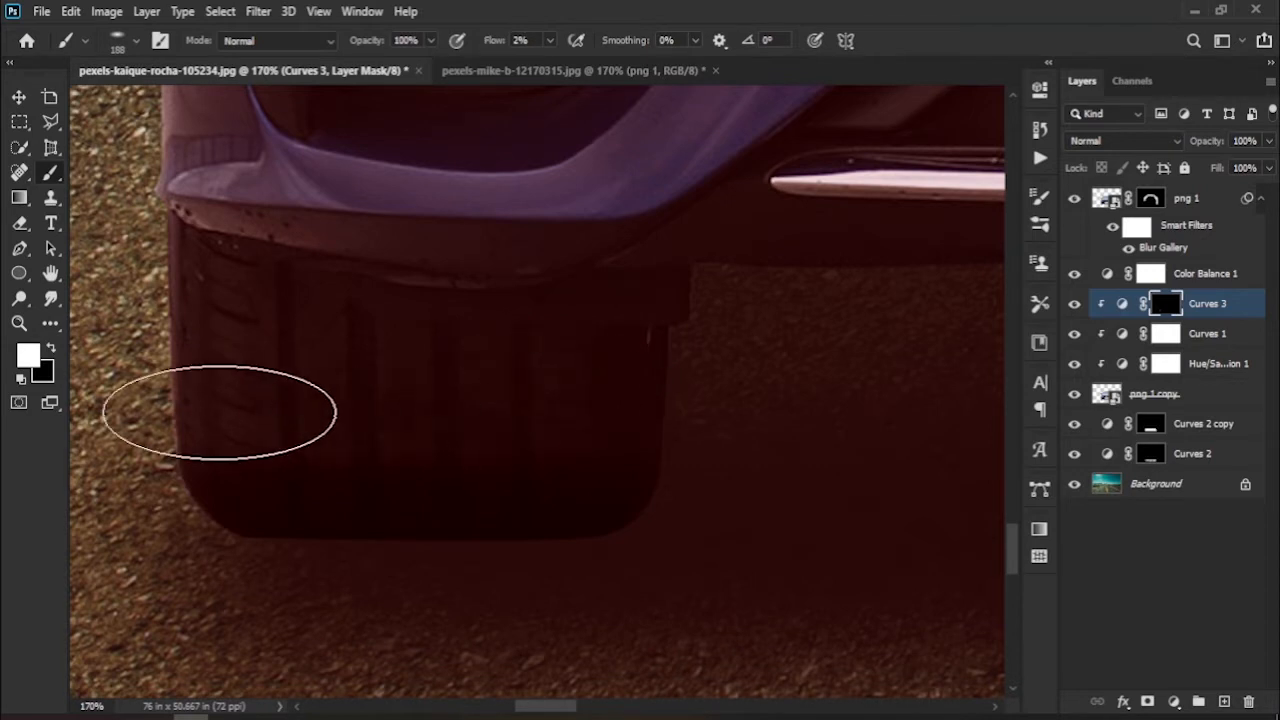
drag(871, 466, 423, 471)
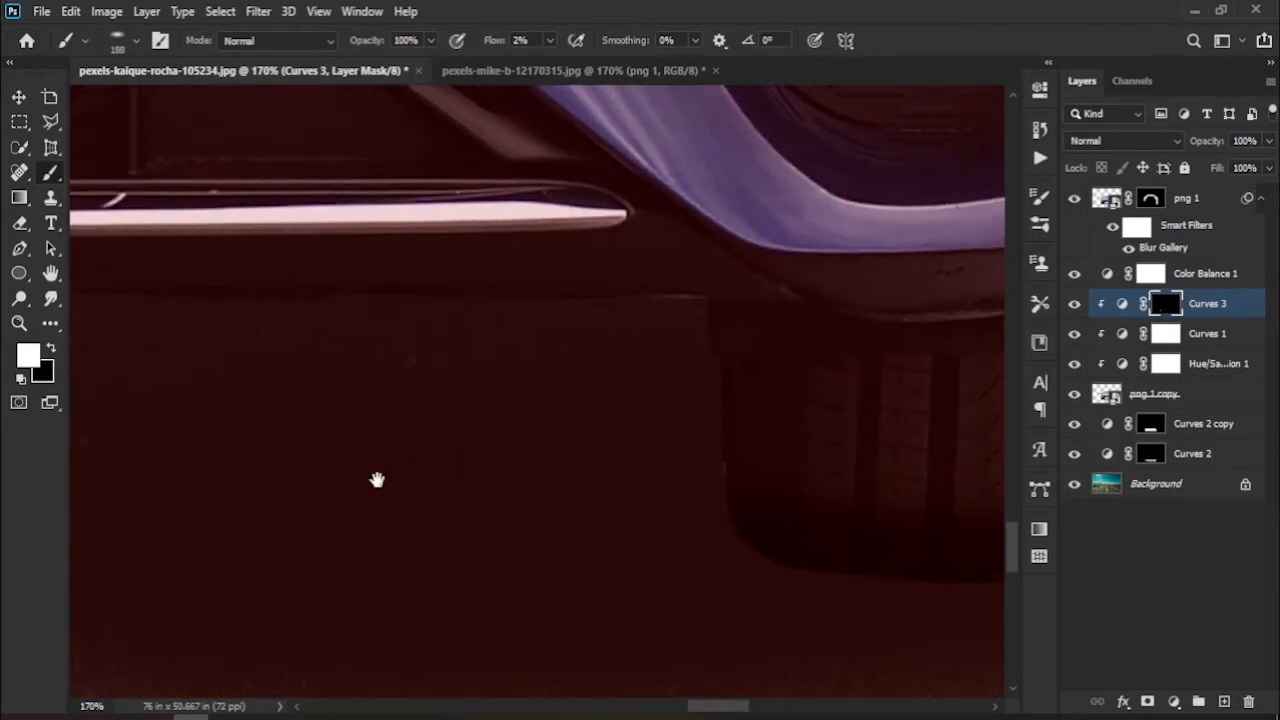
drag(605, 489, 507, 490)
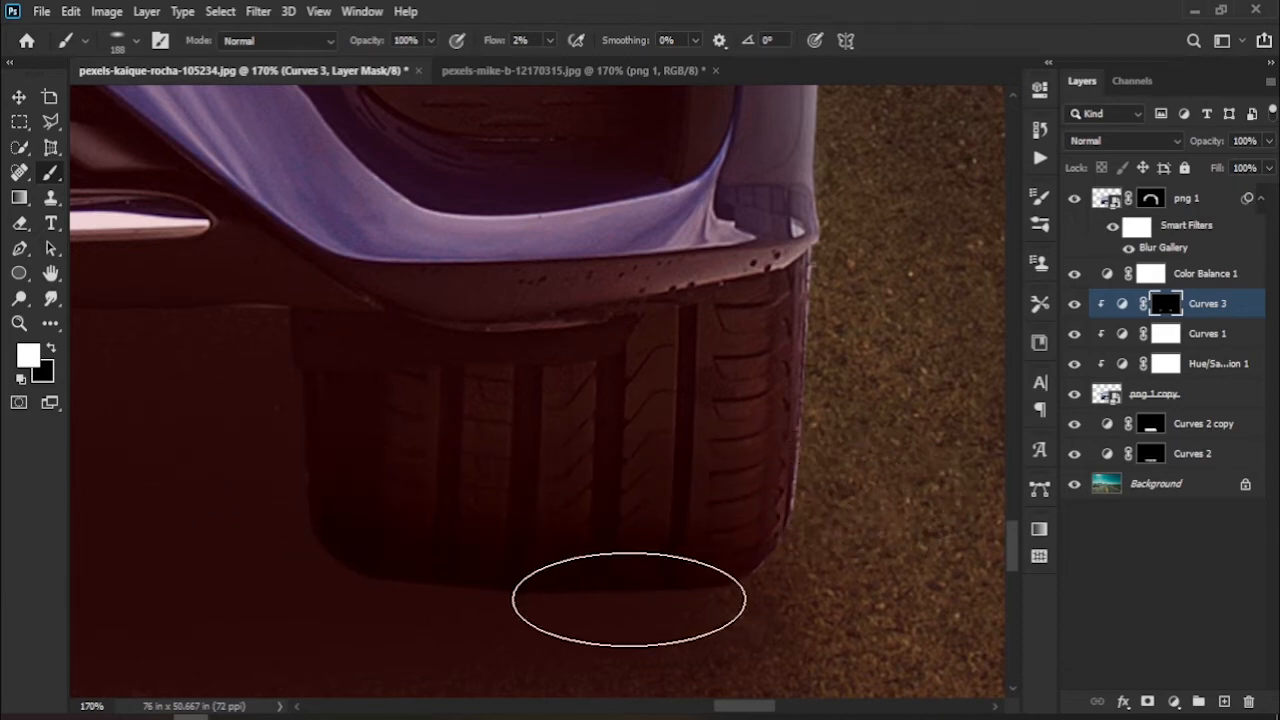
key(z)
scroll(585, 433, down, 8)
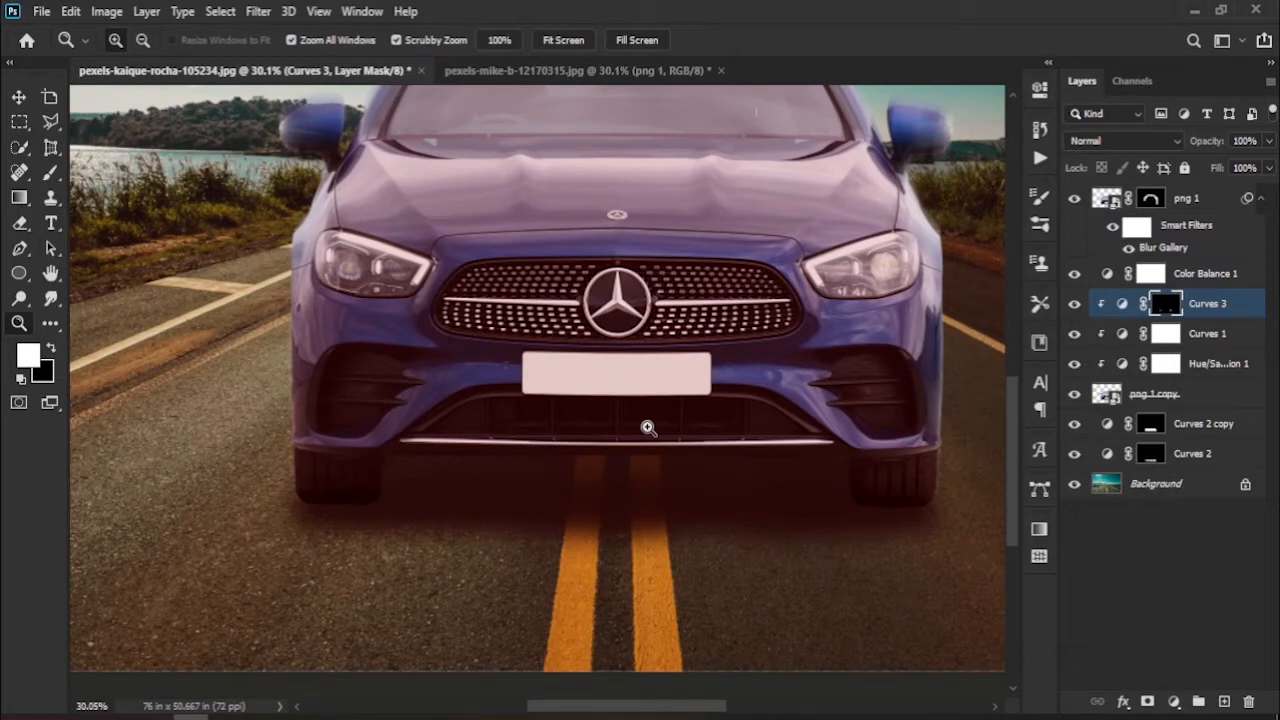
scroll(597, 438, up, 8)
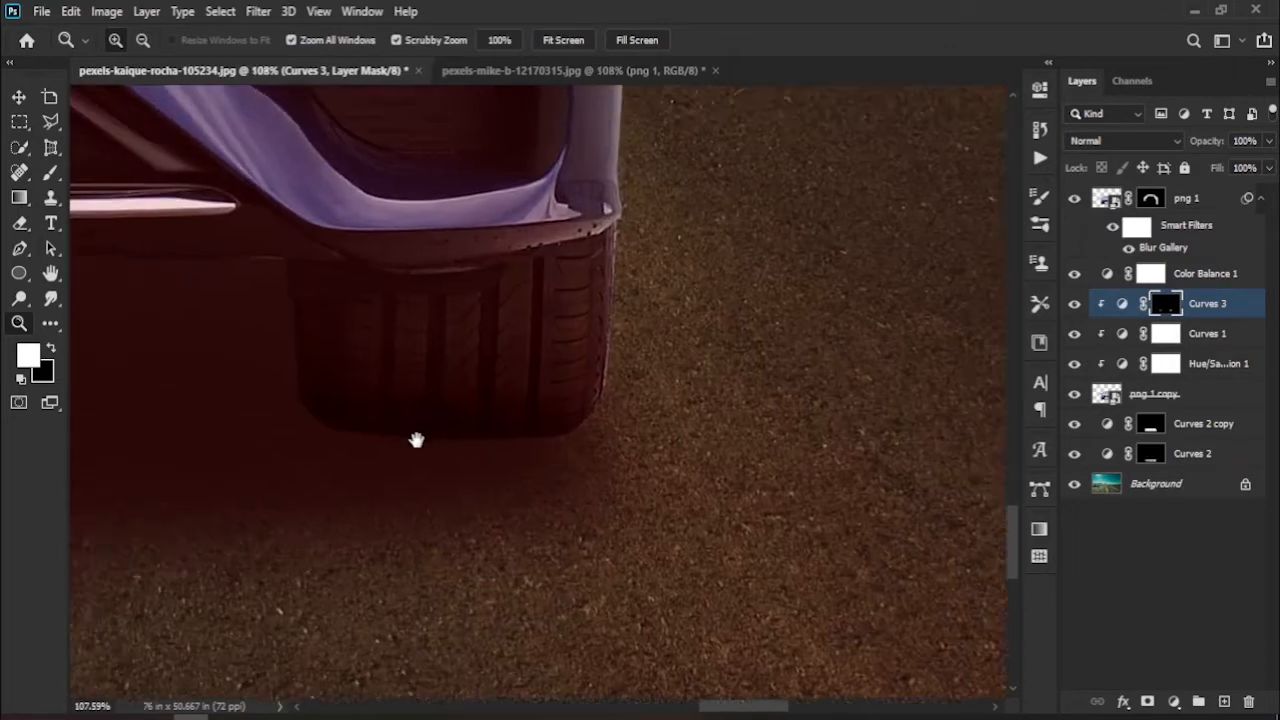
drag(416, 440, 610, 501)
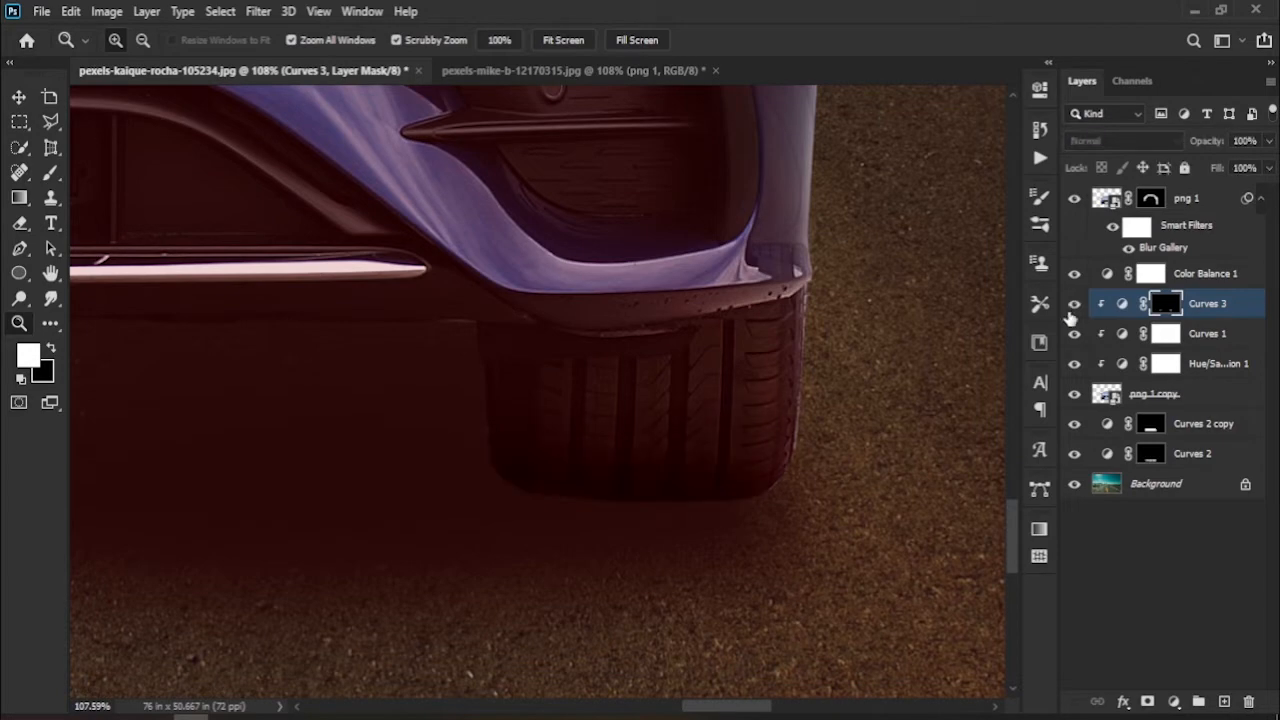
Duplicate the Background layer as Background copy within the same document.
scroll(560, 400, down, 8)
scroll(530, 408, up, 2)
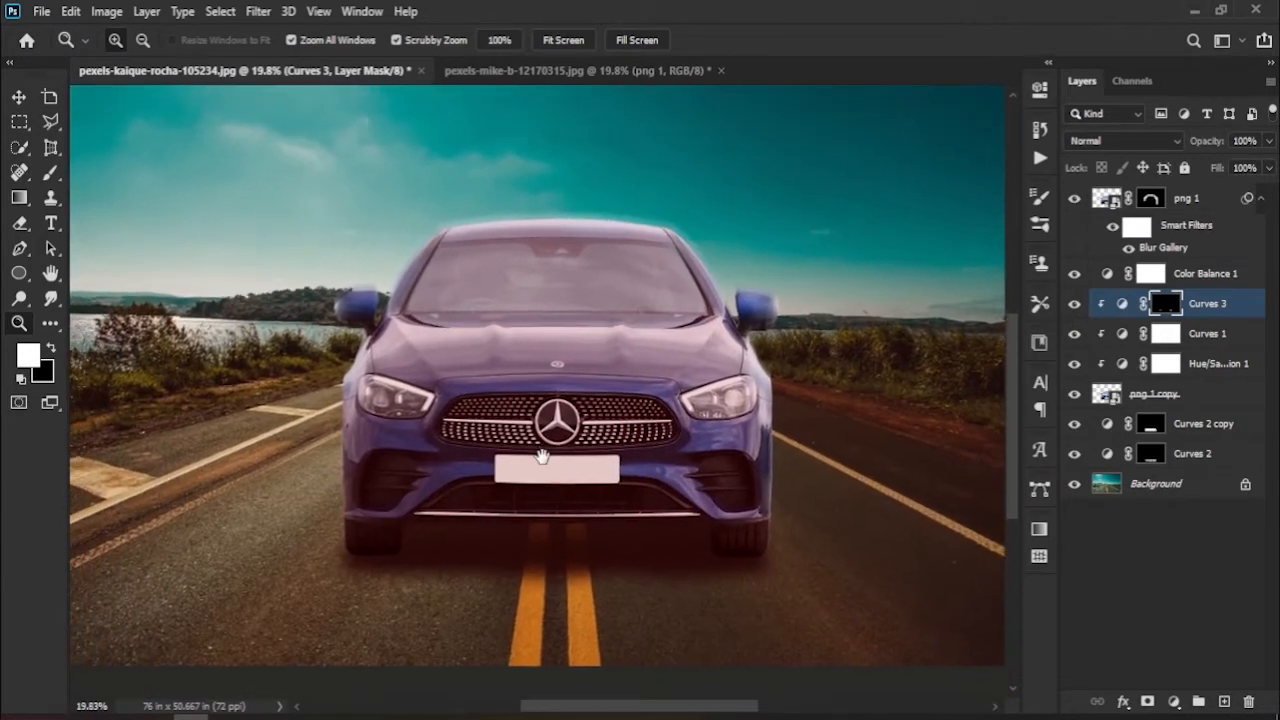
scroll(540, 408, down, 2)
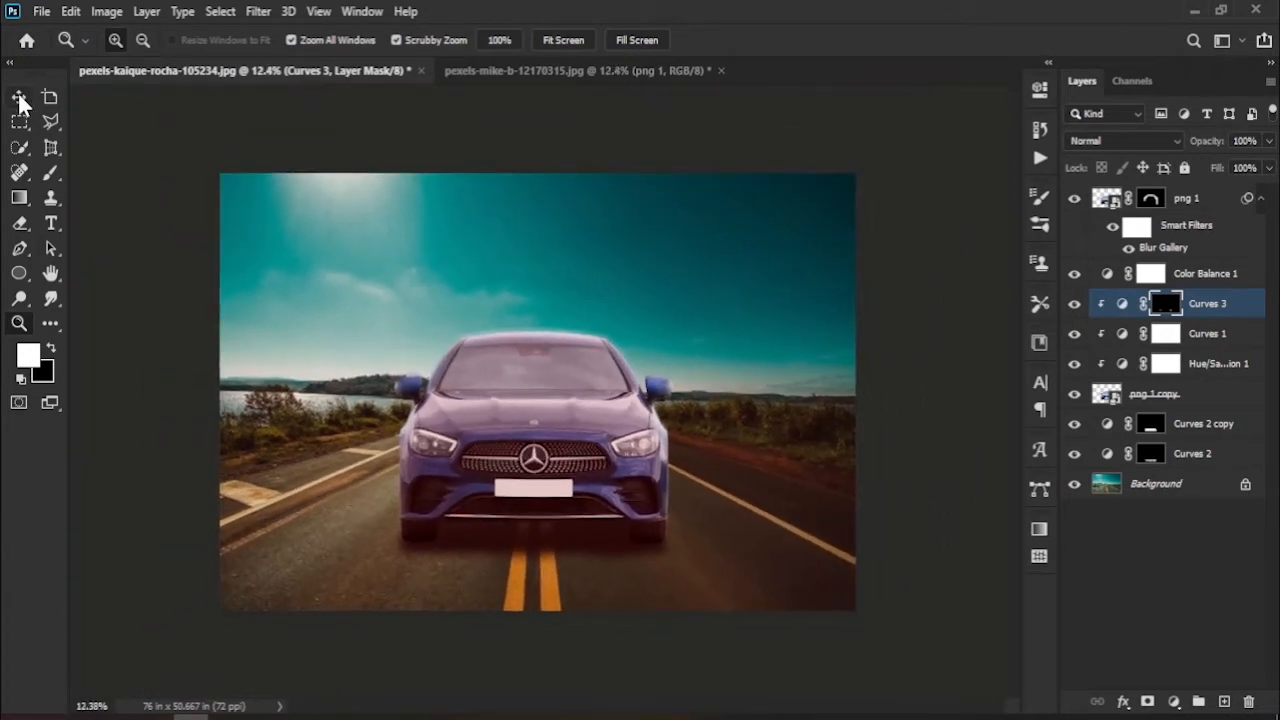
click(19, 98)
click(1174, 486)
right_click(1174, 485)
click(1165, 284)
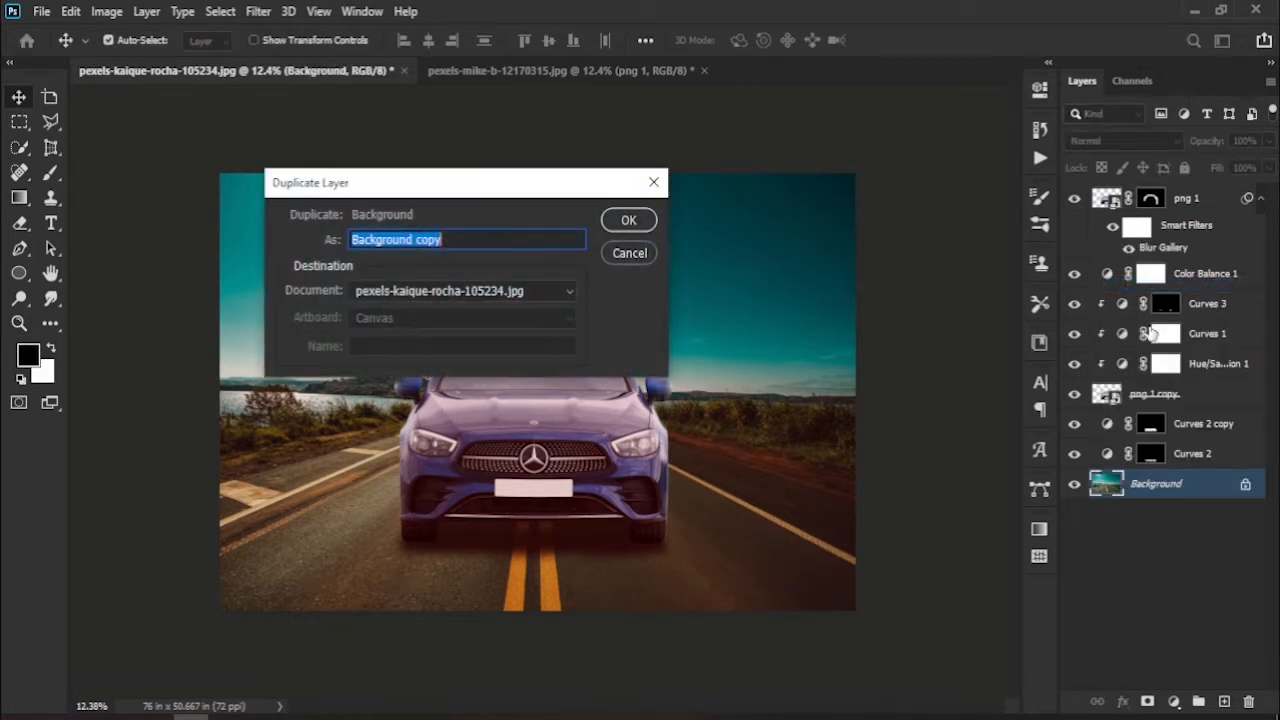
click(630, 219)
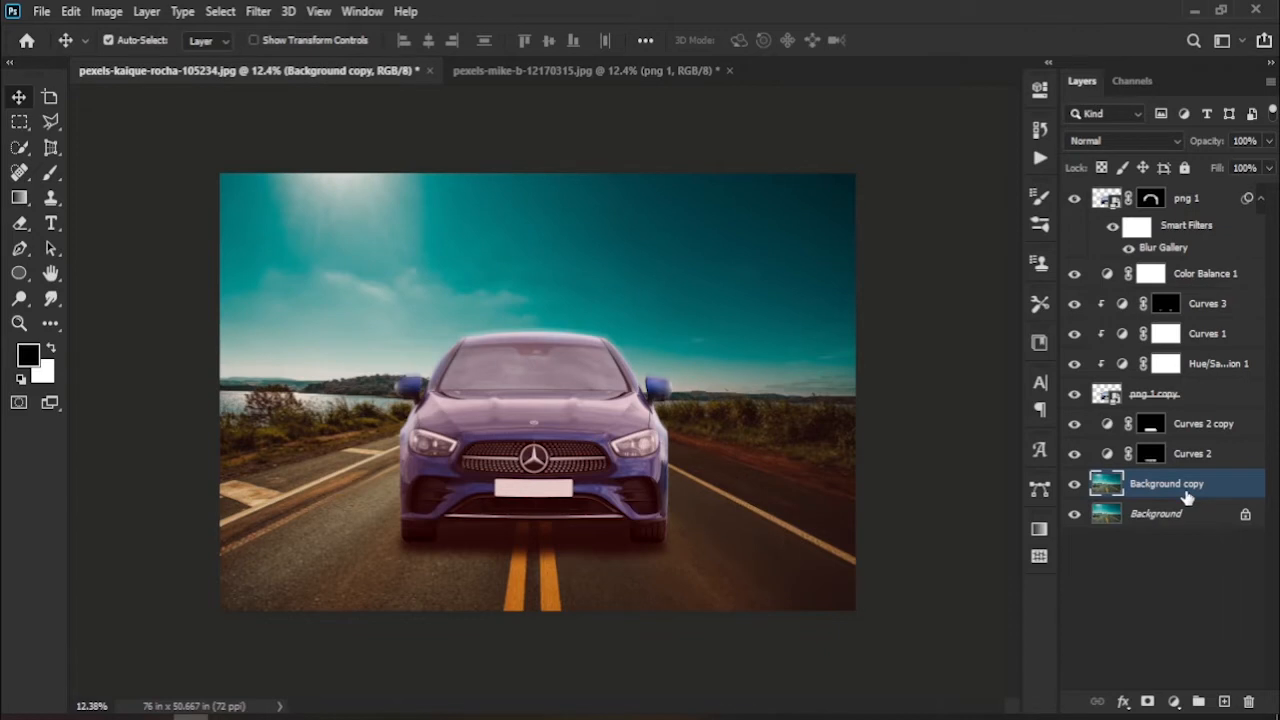
Start a Path Blur on Background copy and place its path diagonally in the sky at the car's image-right side.
click(263, 13)
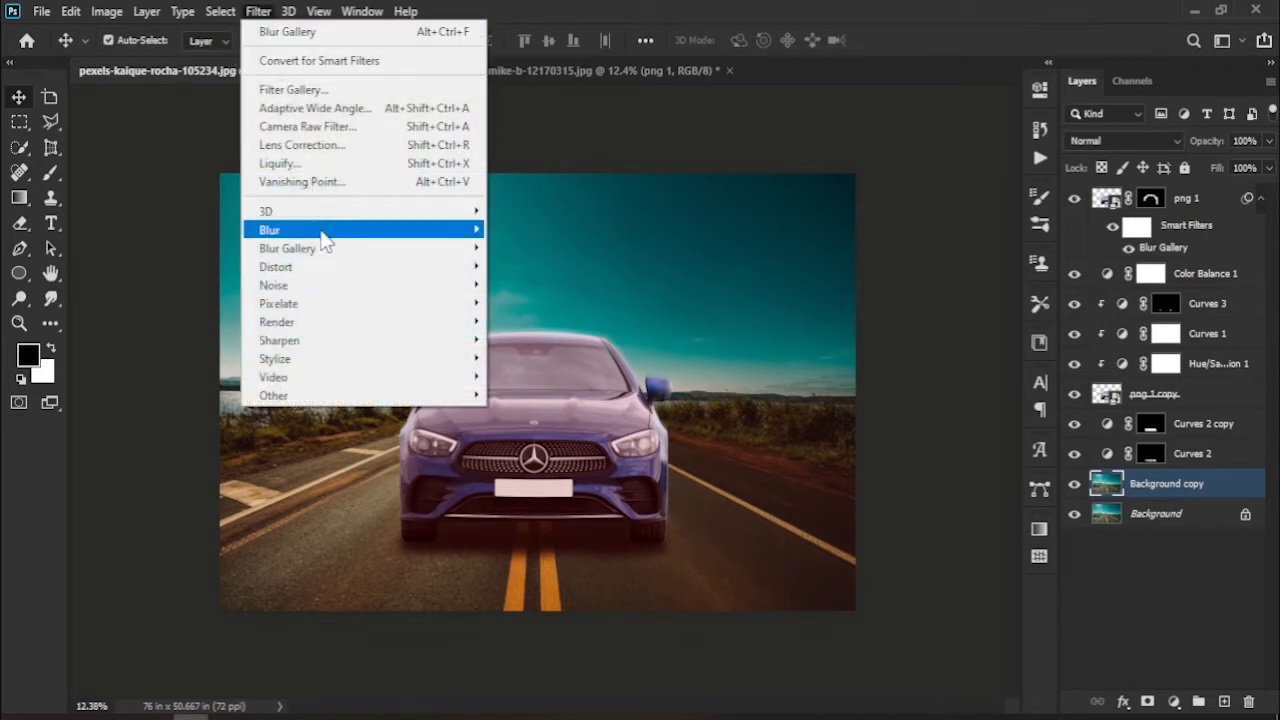
mouse_move(331, 251)
click(560, 302)
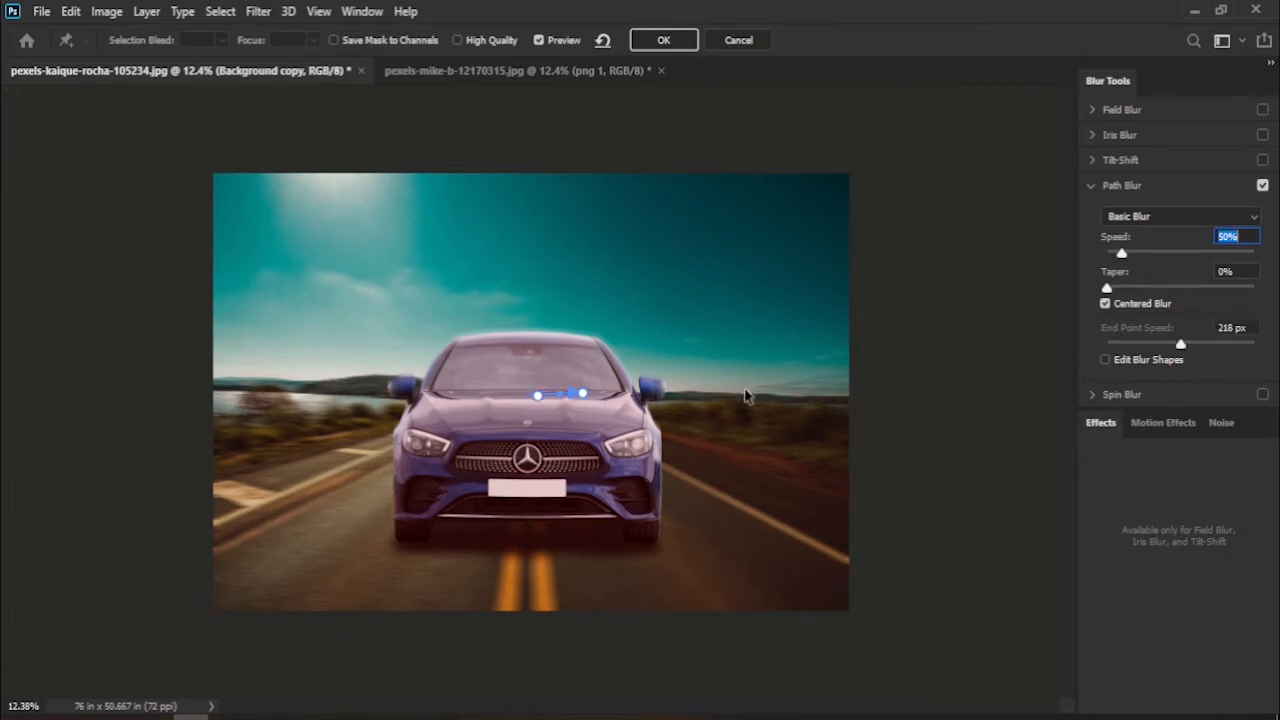
click(781, 307)
drag(583, 393, 661, 368)
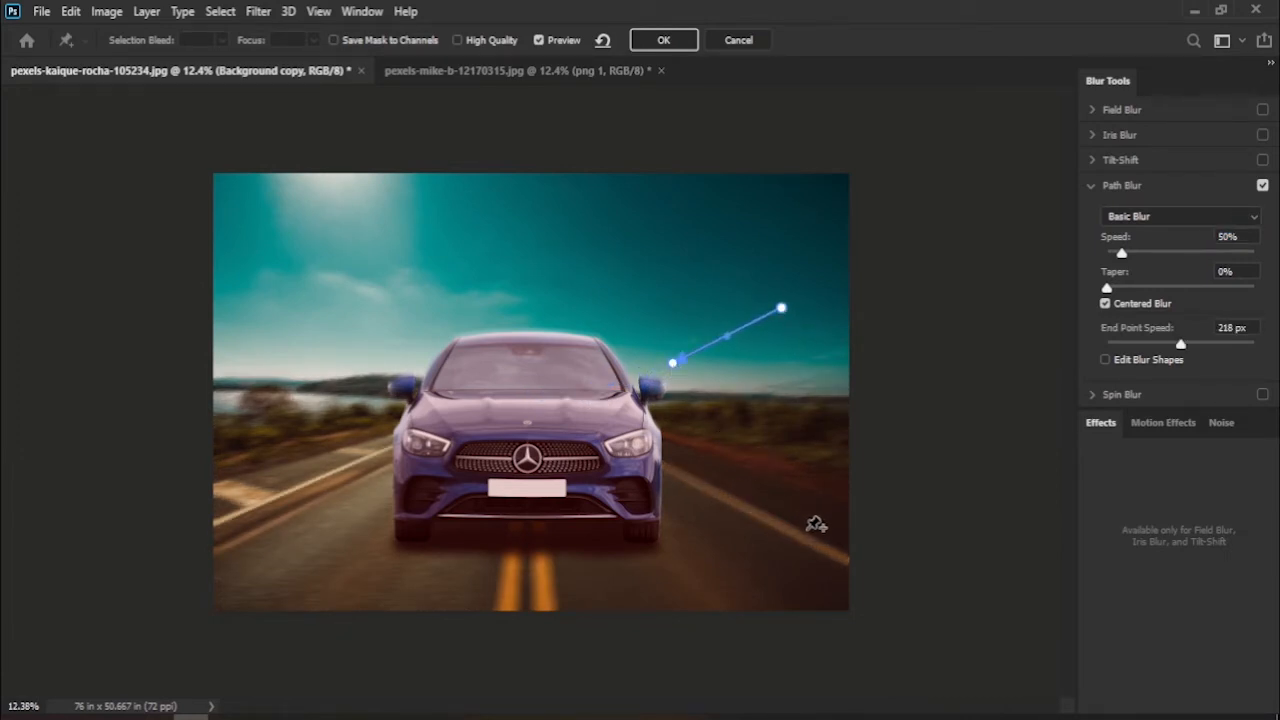
Add blur paths along both road edges, the image-left sky and the centre line, then apply the Path Blur at about 48% speed.
double_click(693, 467)
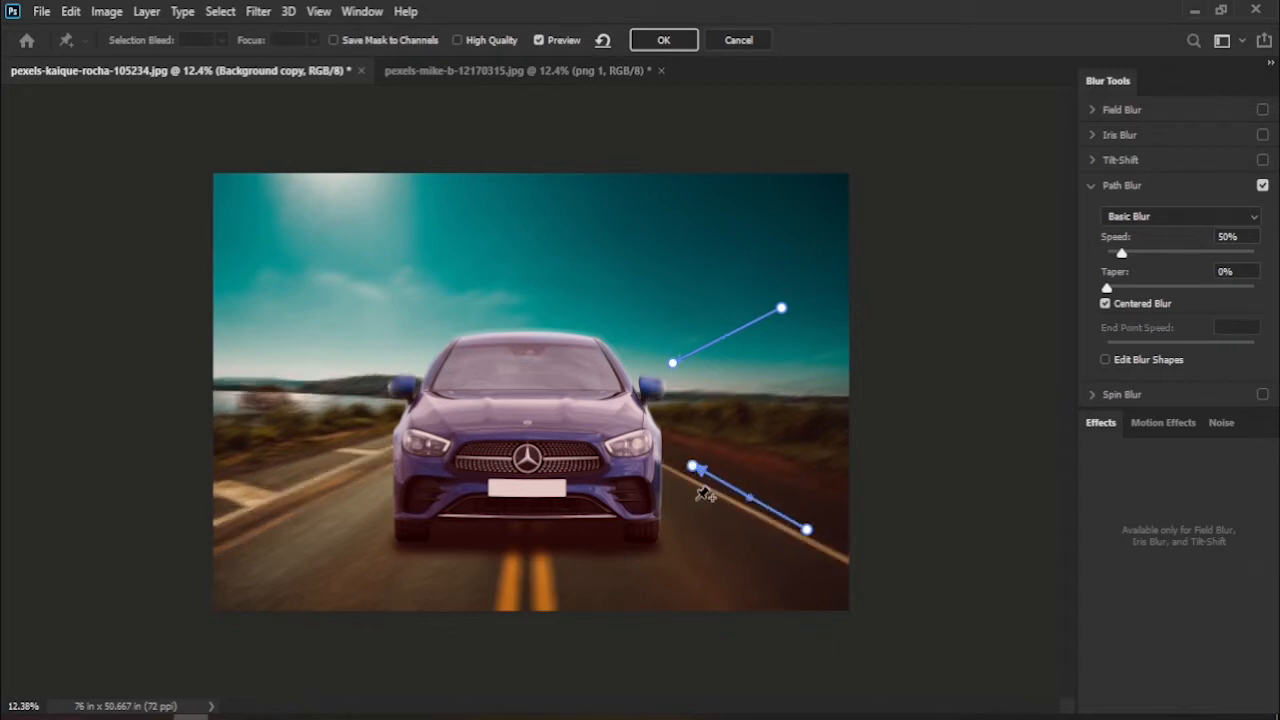
double_click(341, 469)
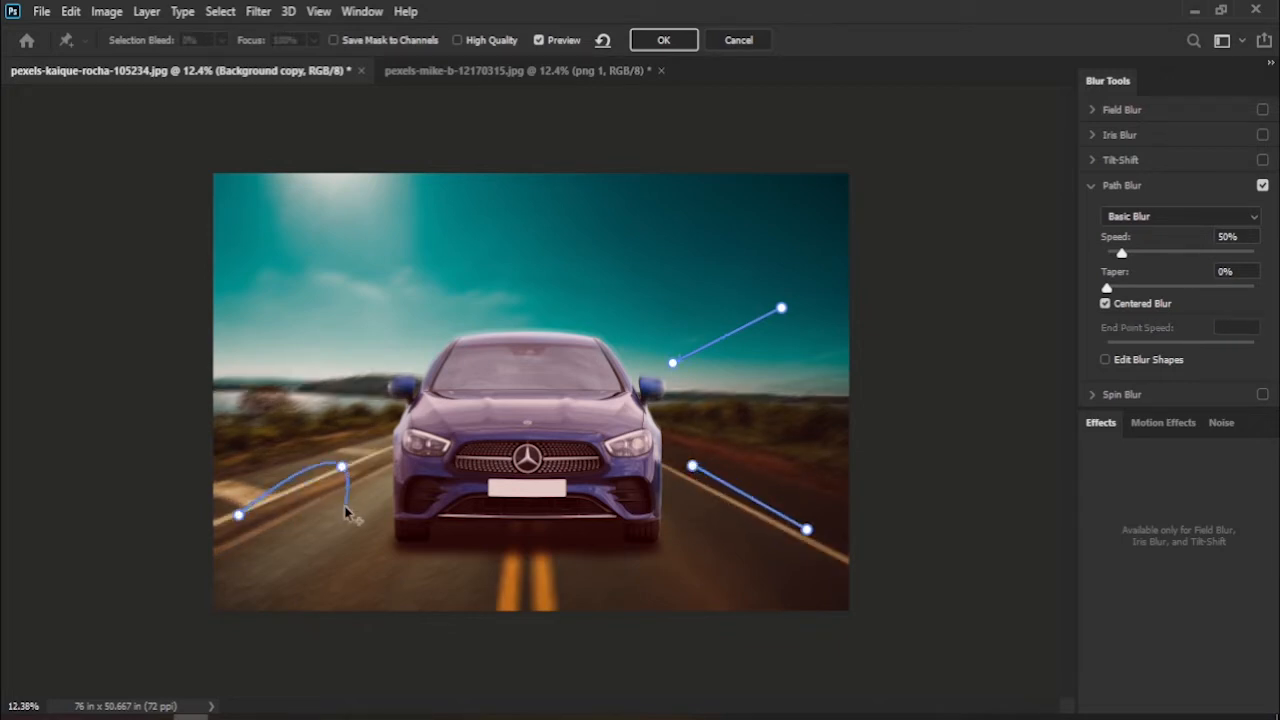
double_click(355, 352)
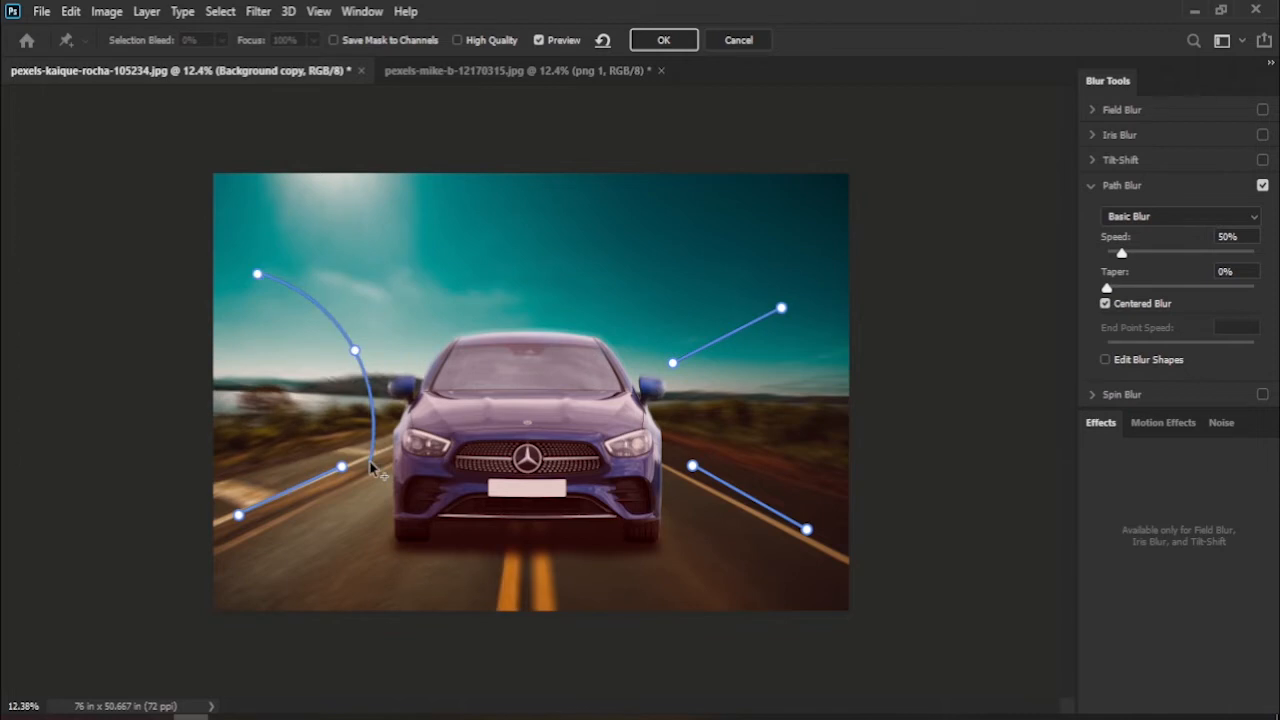
double_click(525, 564)
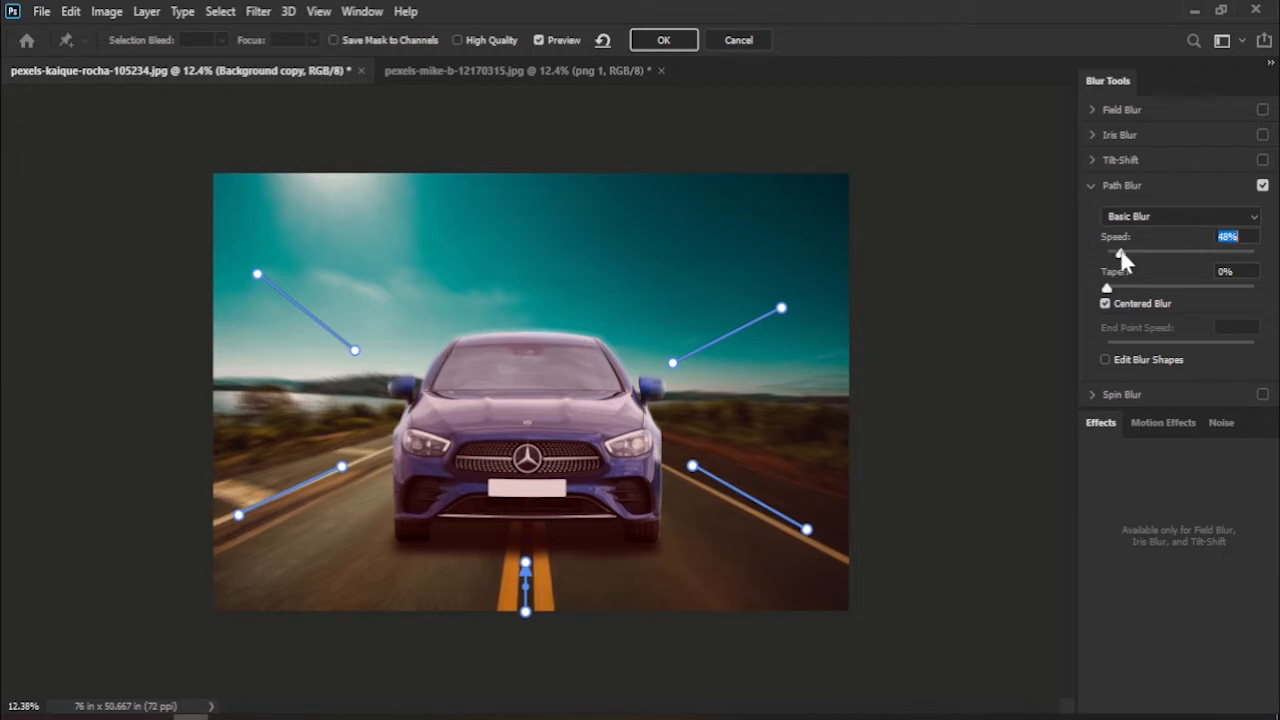
click(668, 40)
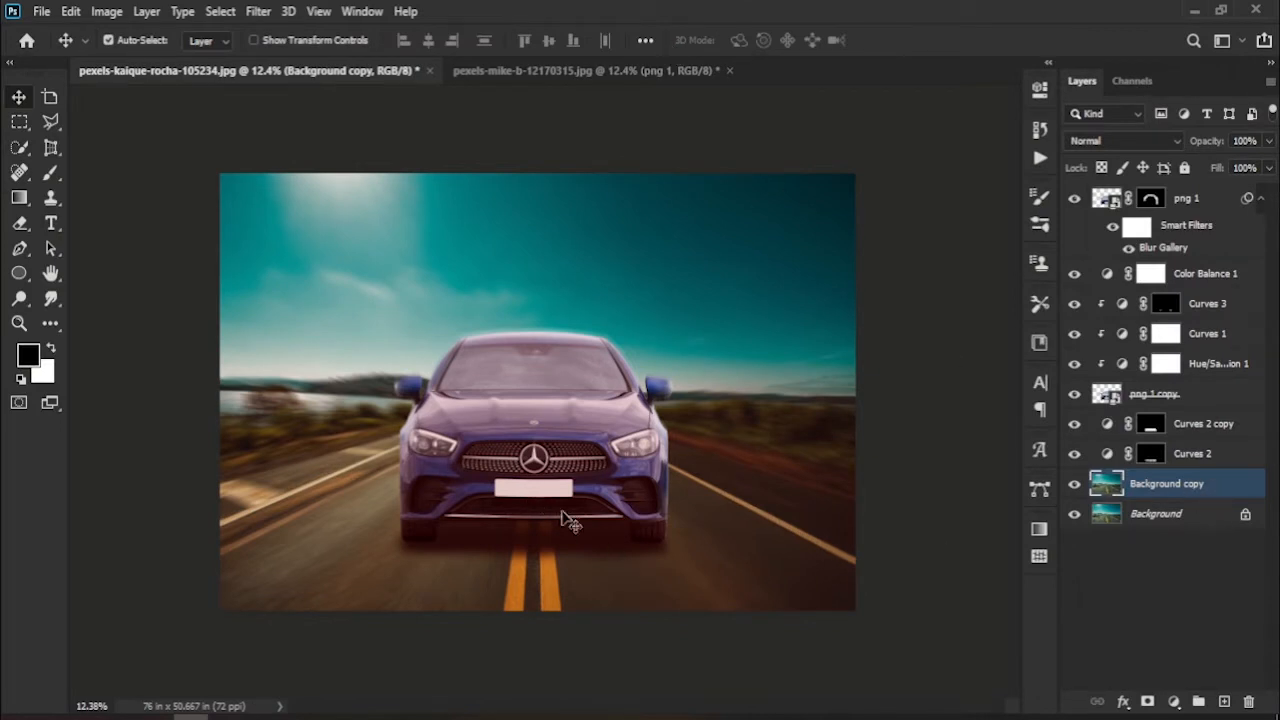
Add a layer mask to Background copy and choose the Soft Round brush for the image-left roadside area.
click(1149, 703)
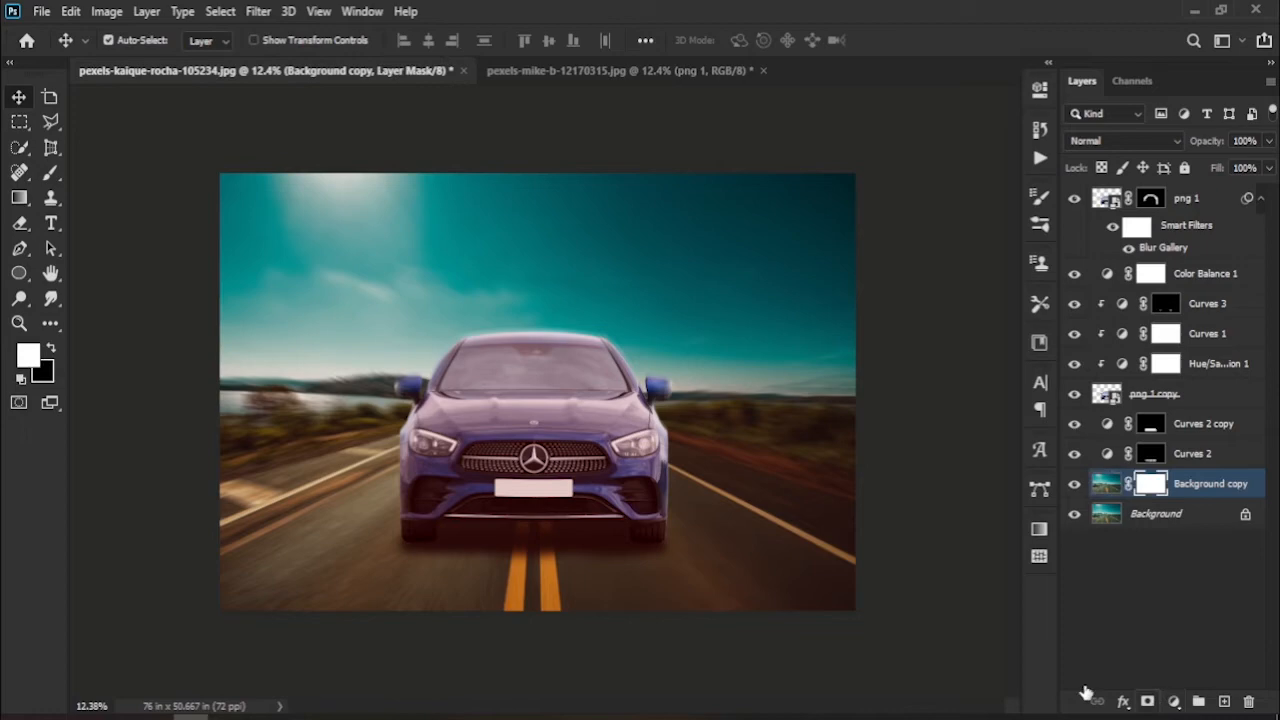
key(z)
drag(277, 429, 403, 472)
right_click(51, 172)
click(92, 167)
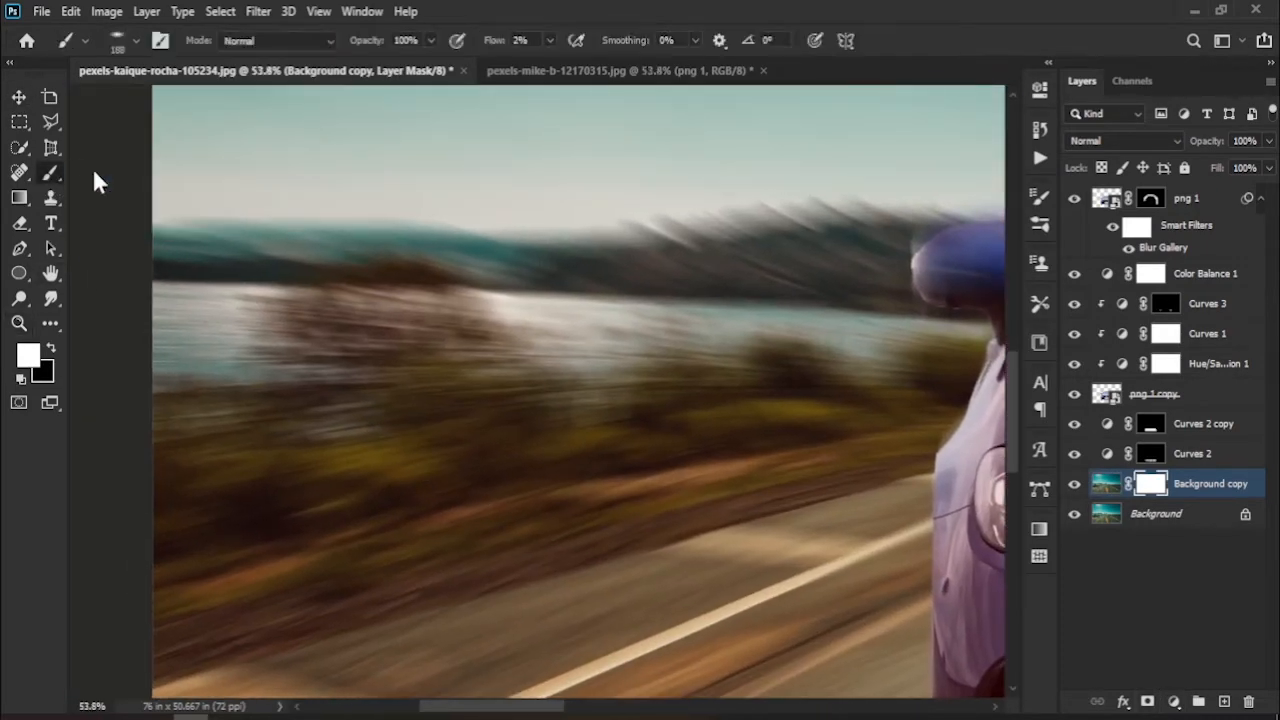
click(130, 40)
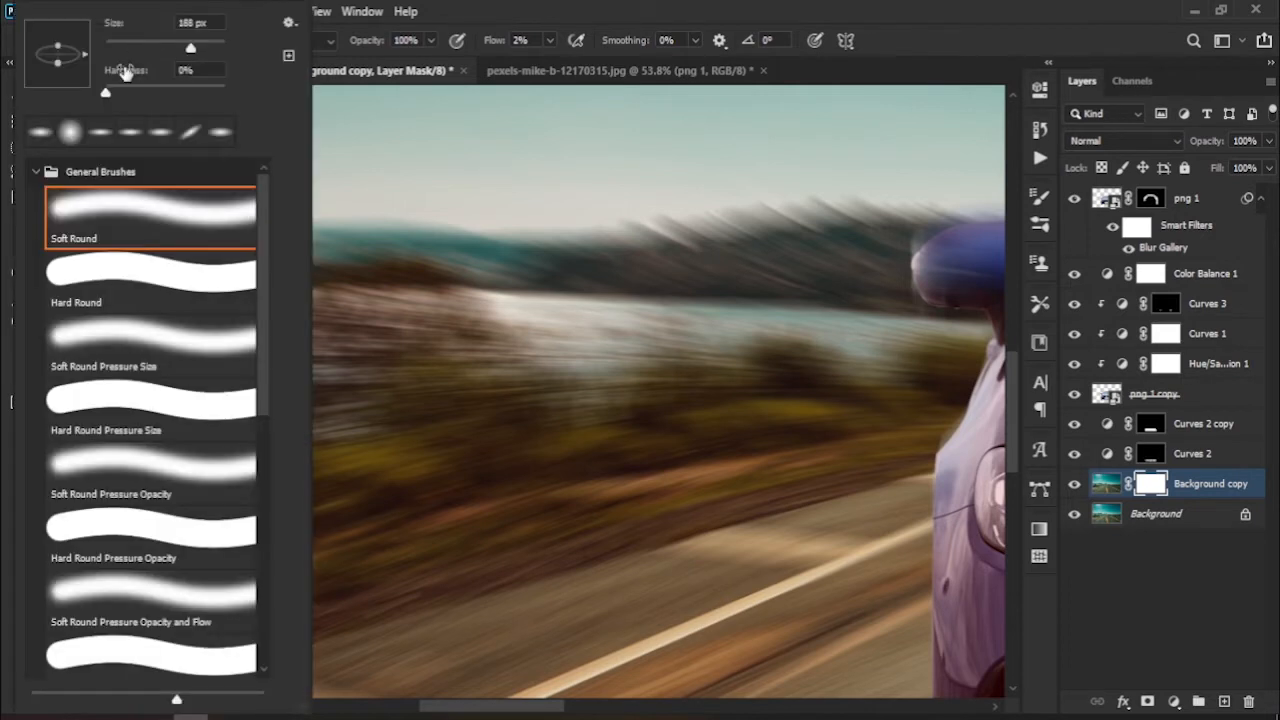
double_click(143, 208)
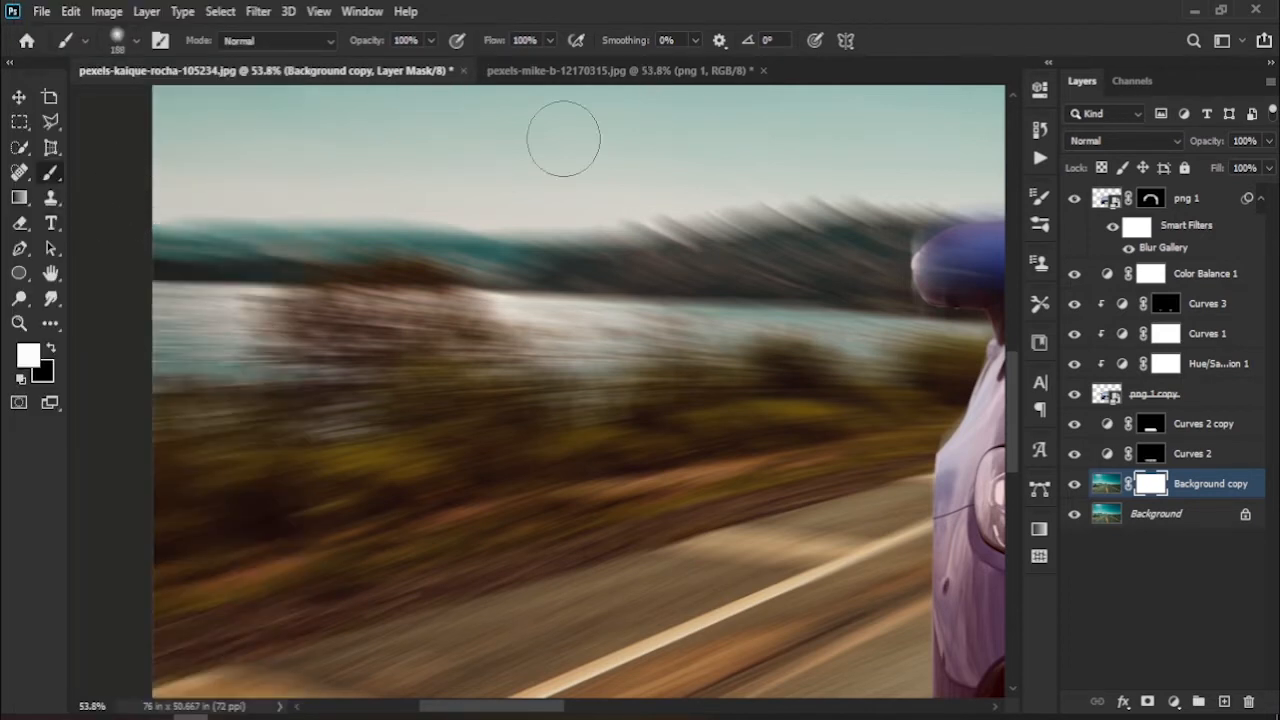
Paint black on the Background copy mask over the image-left bushes with a 433 px brush at 11% flow to reduce their blur.
mouse_move(290, 320)
mouse_down()
mouse_move(554, 286)
mouse_move(434, 286)
mouse_move(580, 420)
mouse_up()
key(ctrl+z)
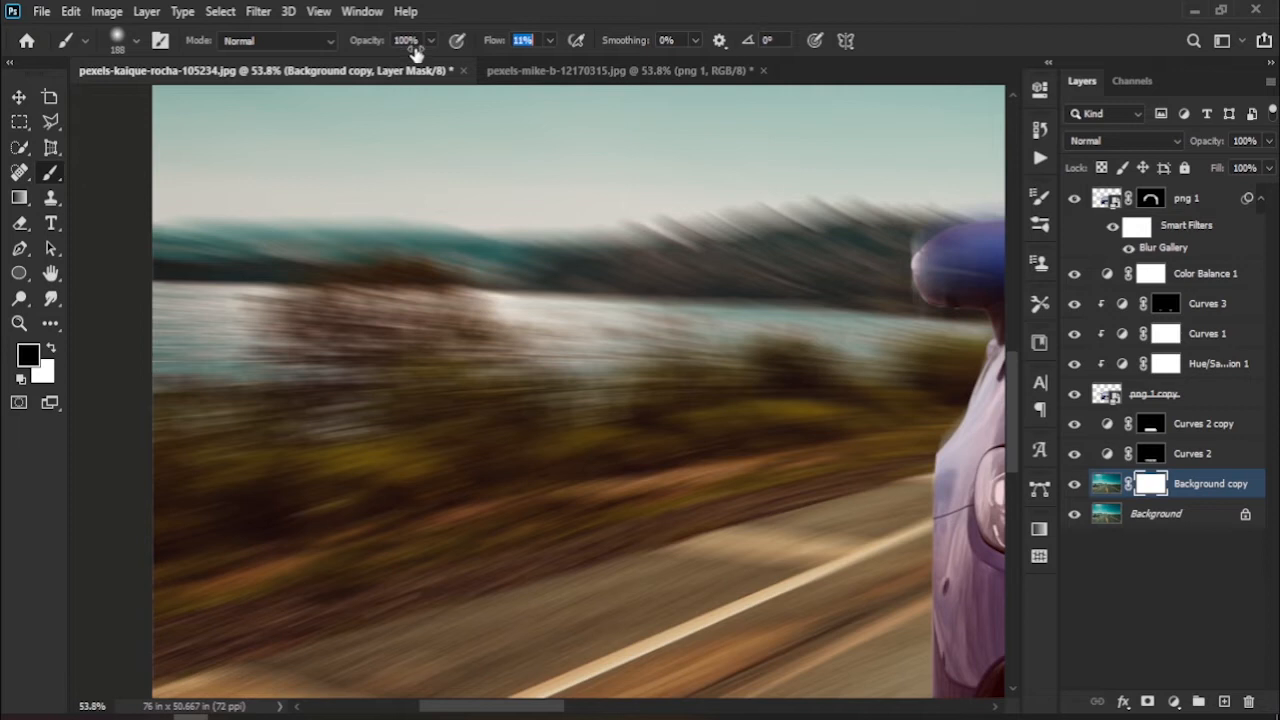
mouse_move(423, 417)
mouse_down()
mouse_move(469, 413)
mouse_move(277, 391)
mouse_up()
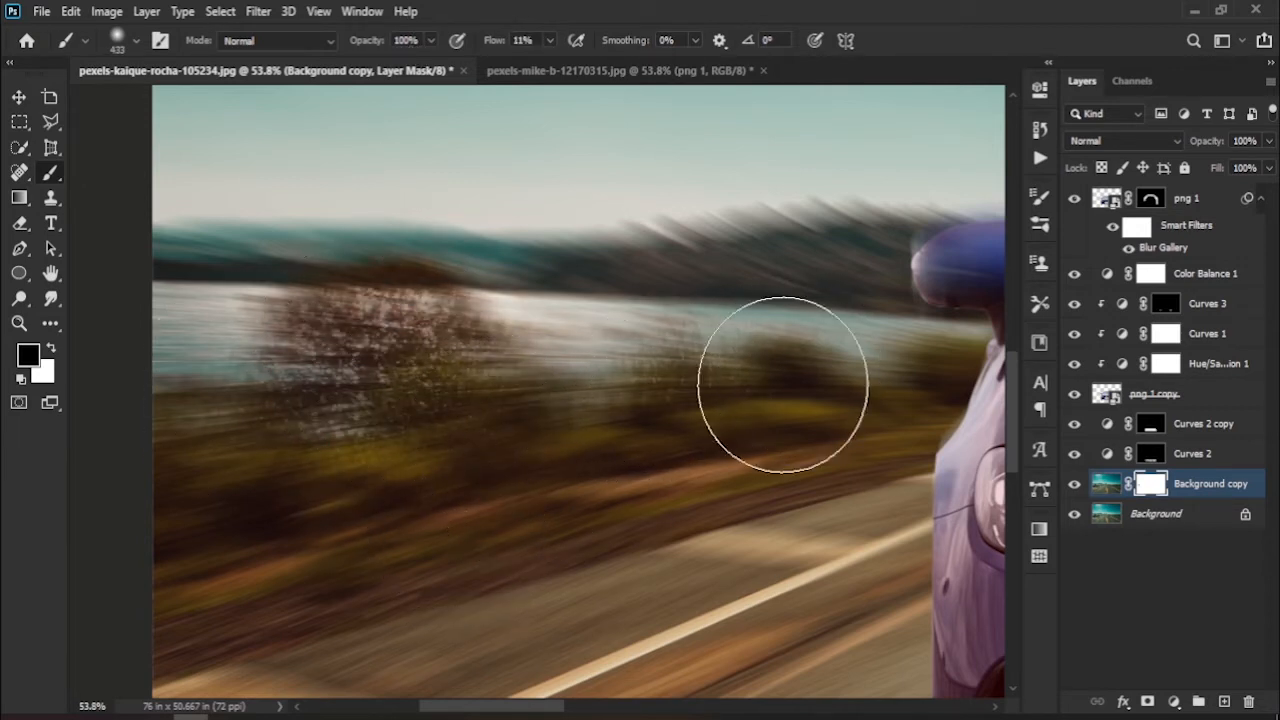
drag(620, 465, 351, 343)
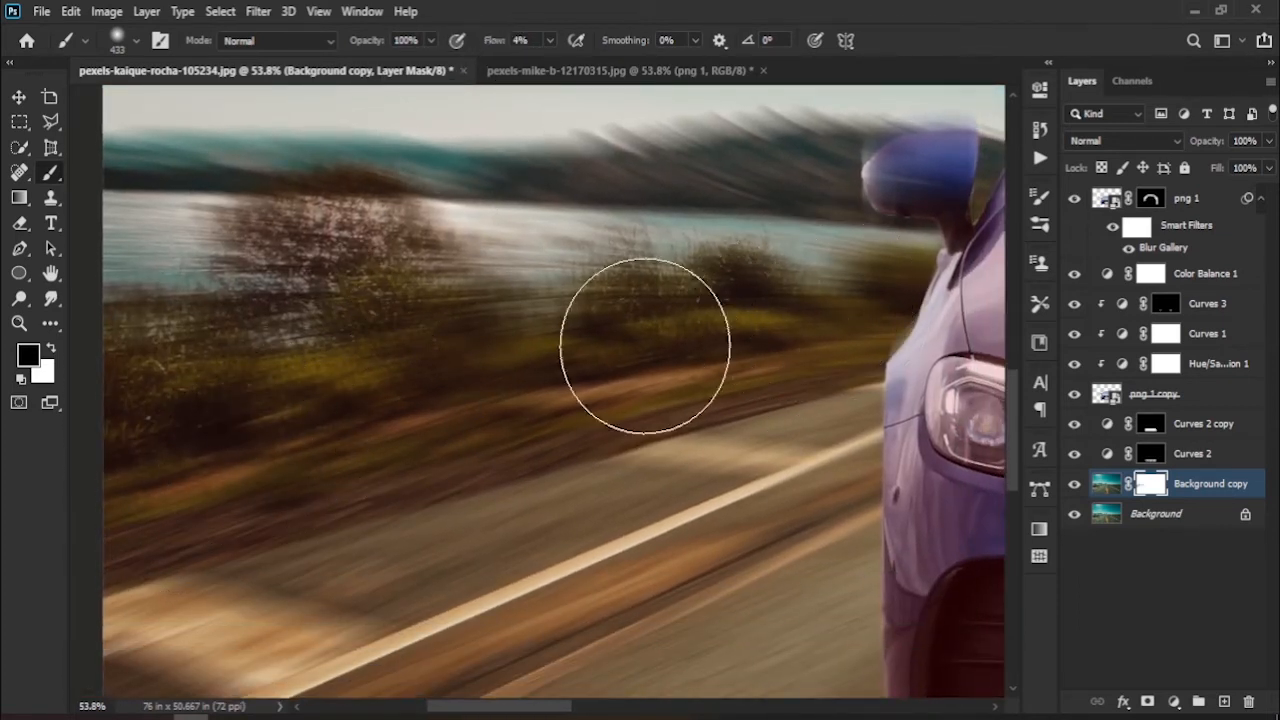
Paint black on the mask over the image-right roadside bushes at 4% flow to bring back some detail.
mouse_move(121, 456)
mouse_down()
mouse_move(209, 214)
mouse_move(509, 171)
mouse_move(692, 399)
mouse_move(903, 260)
mouse_move(583, 689)
mouse_move(595, 697)
mouse_up()
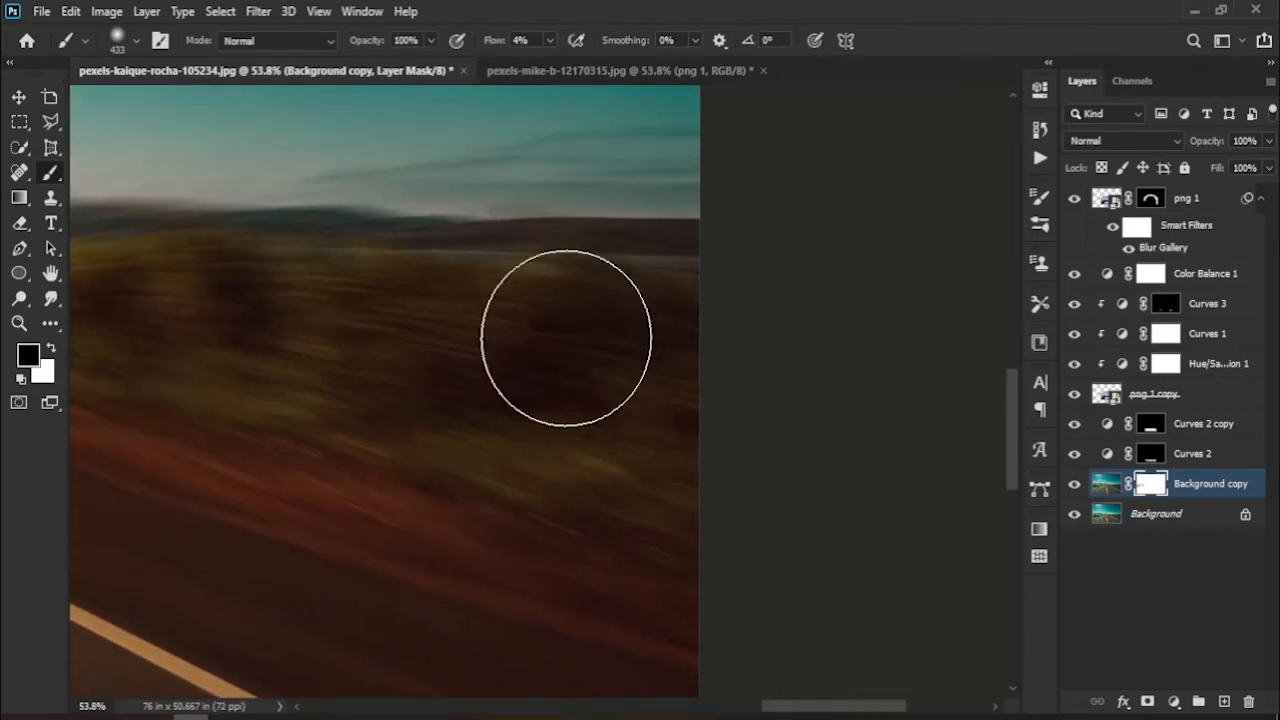
mouse_move(299, 310)
mouse_down()
mouse_move(329, 374)
mouse_move(620, 420)
mouse_up()
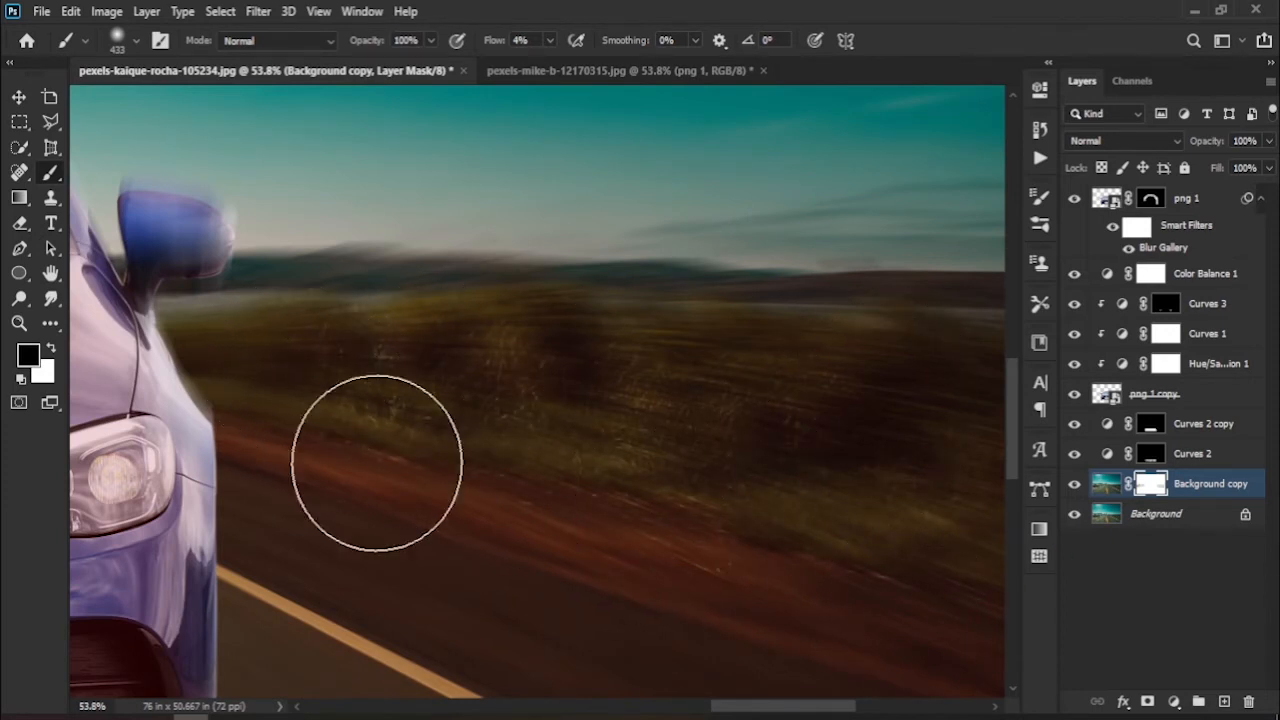
key(z)
mouse_move(511, 466)
mouse_down()
mouse_move(440, 457)
mouse_move(735, 489)
mouse_move(738, 514)
mouse_move(811, 423)
mouse_move(611, 489)
mouse_move(516, 357)
mouse_up()
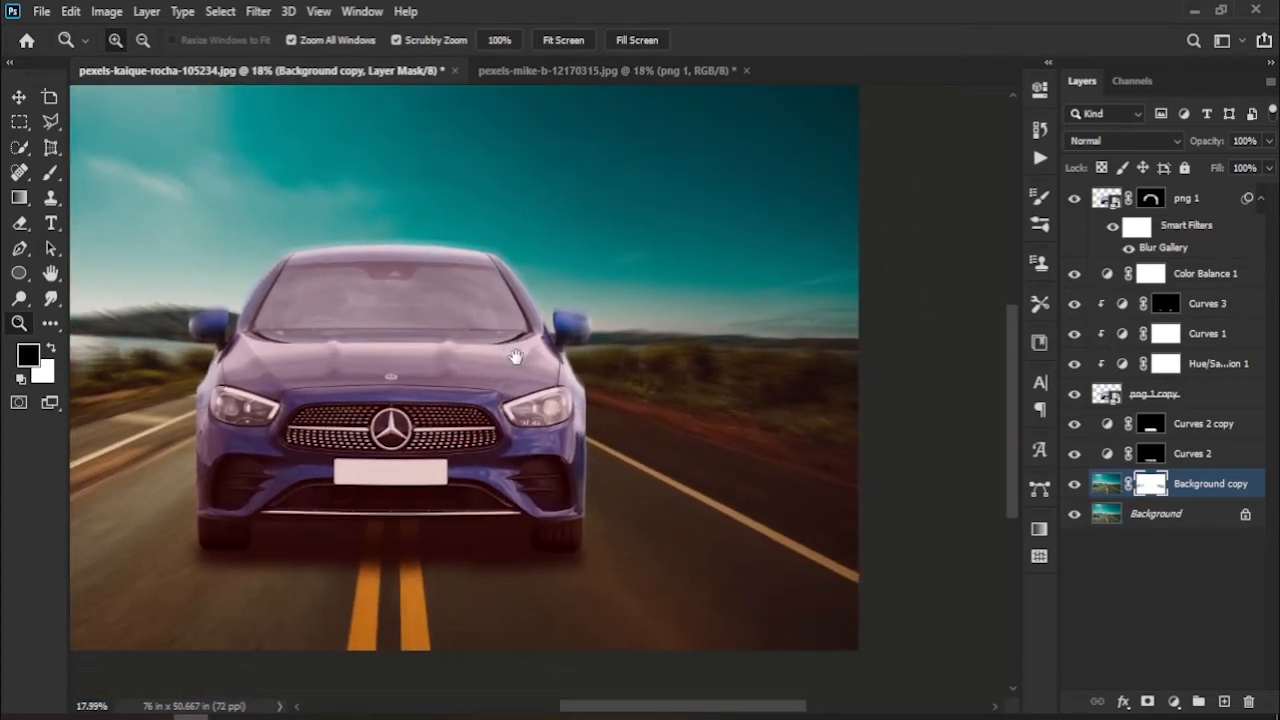
drag(362, 440, 572, 466)
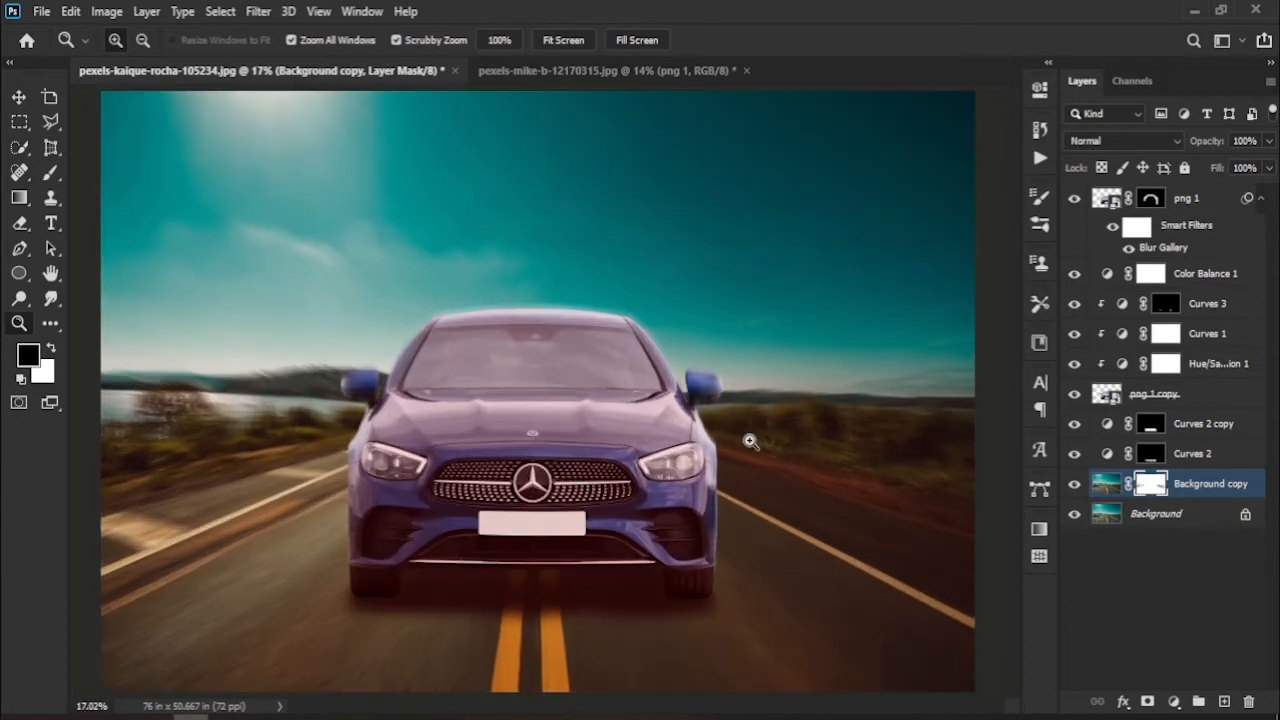
Stamp all visible layers into a new top layer and hide the layers from png 1 down to Background copy.
click(1130, 569)
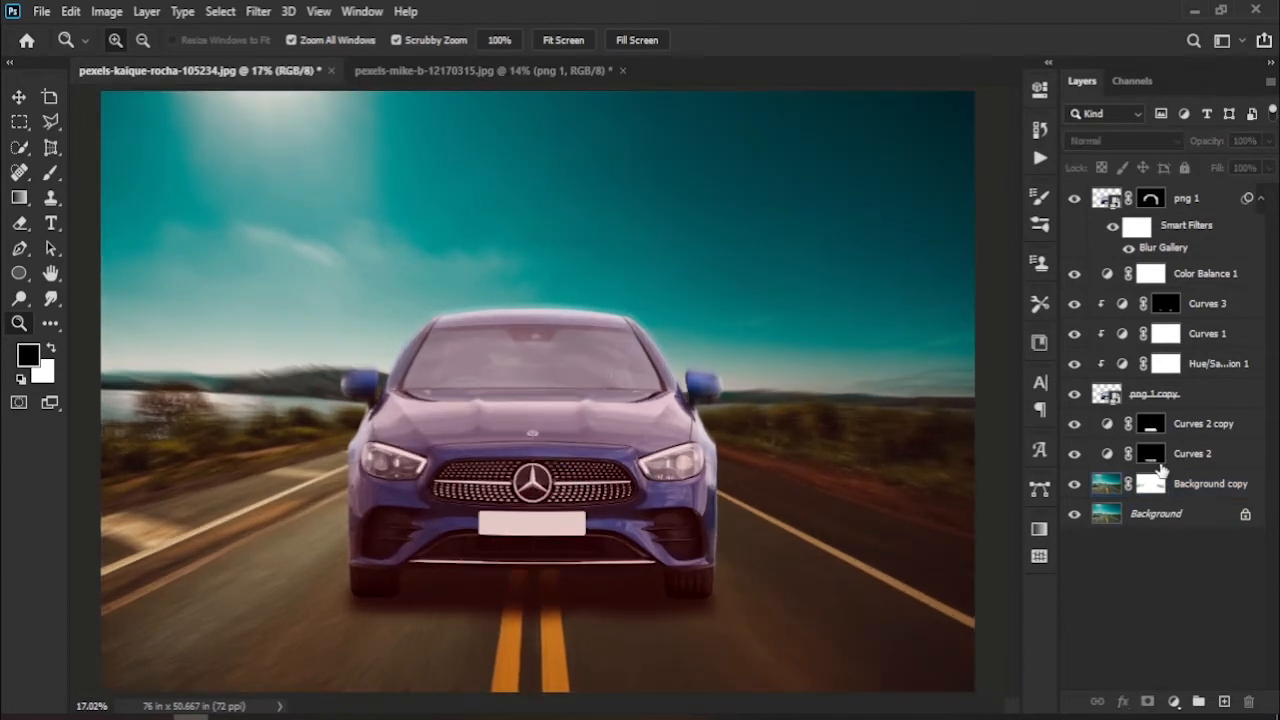
key(ctrl+alt+shift+e)
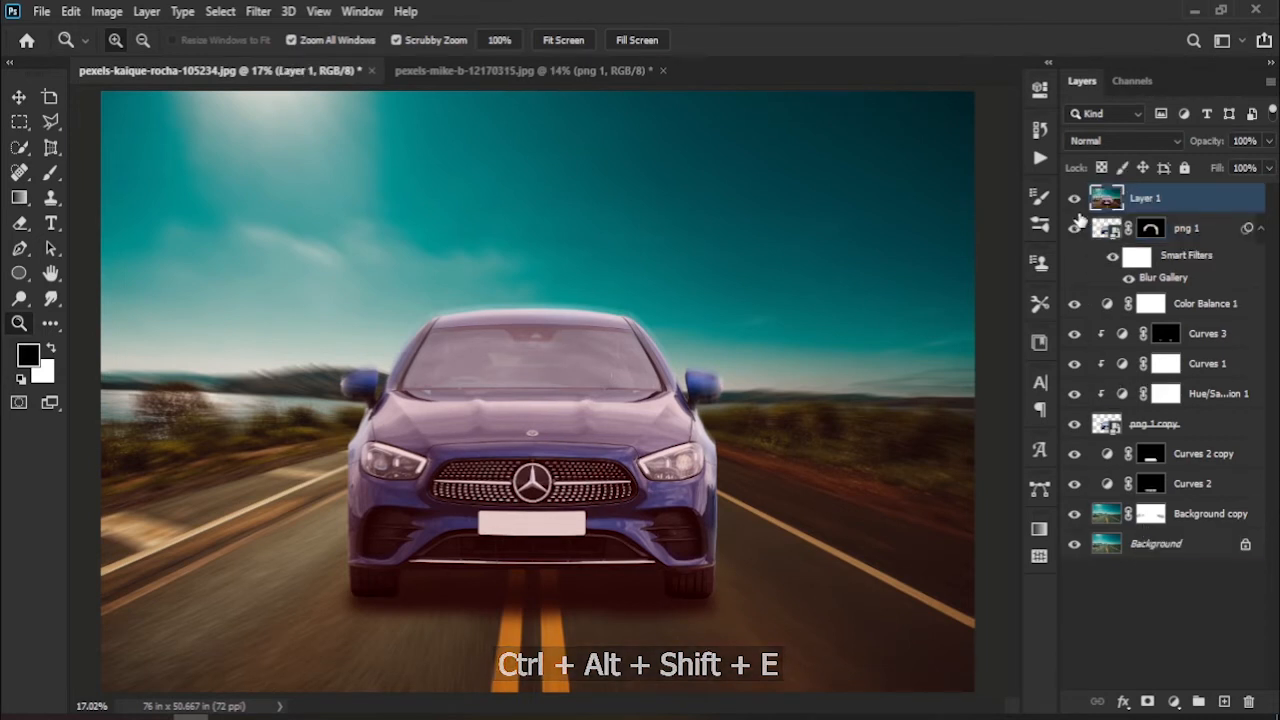
click(1214, 238)
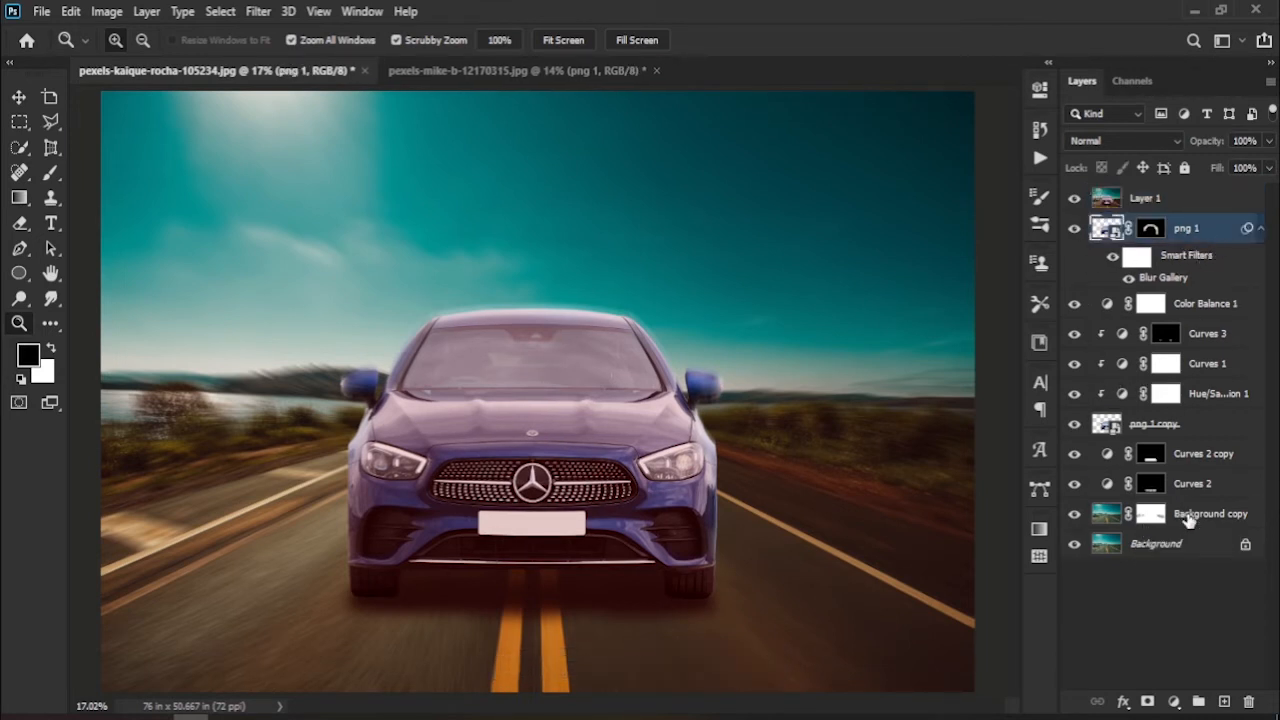
shift+click(1188, 516)
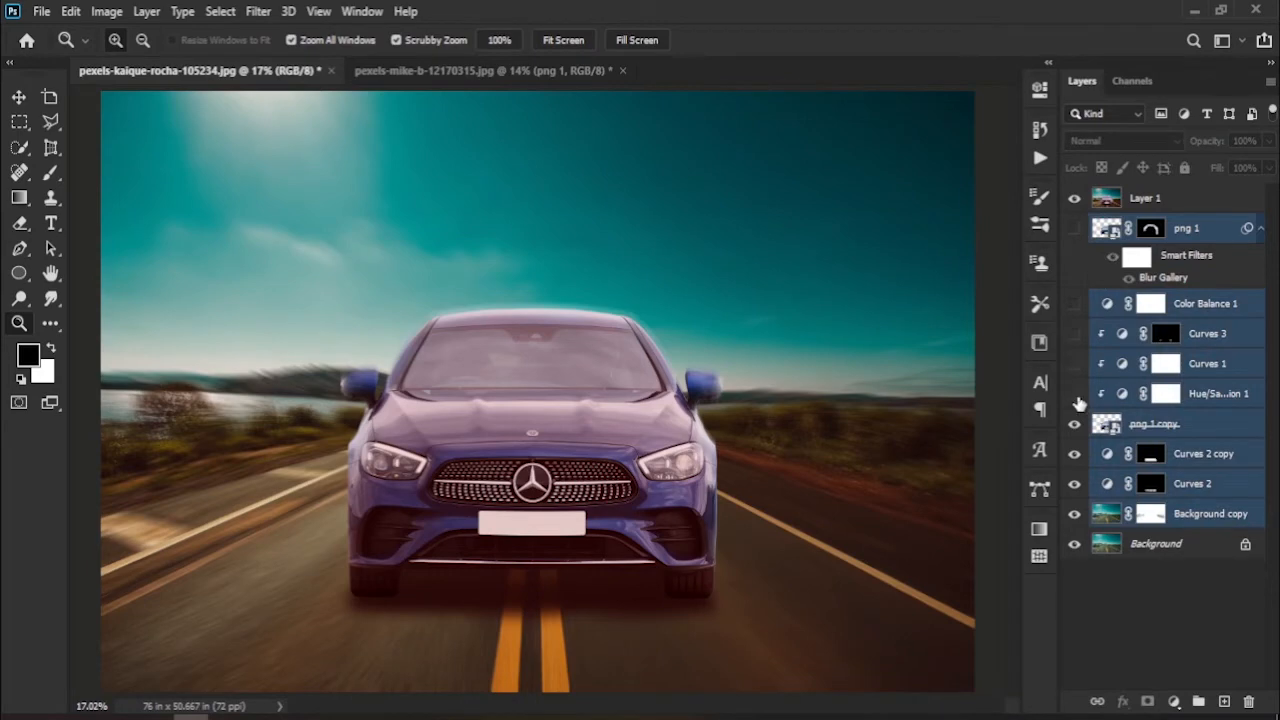
click(1210, 205)
click(1075, 198)
click(1075, 198)
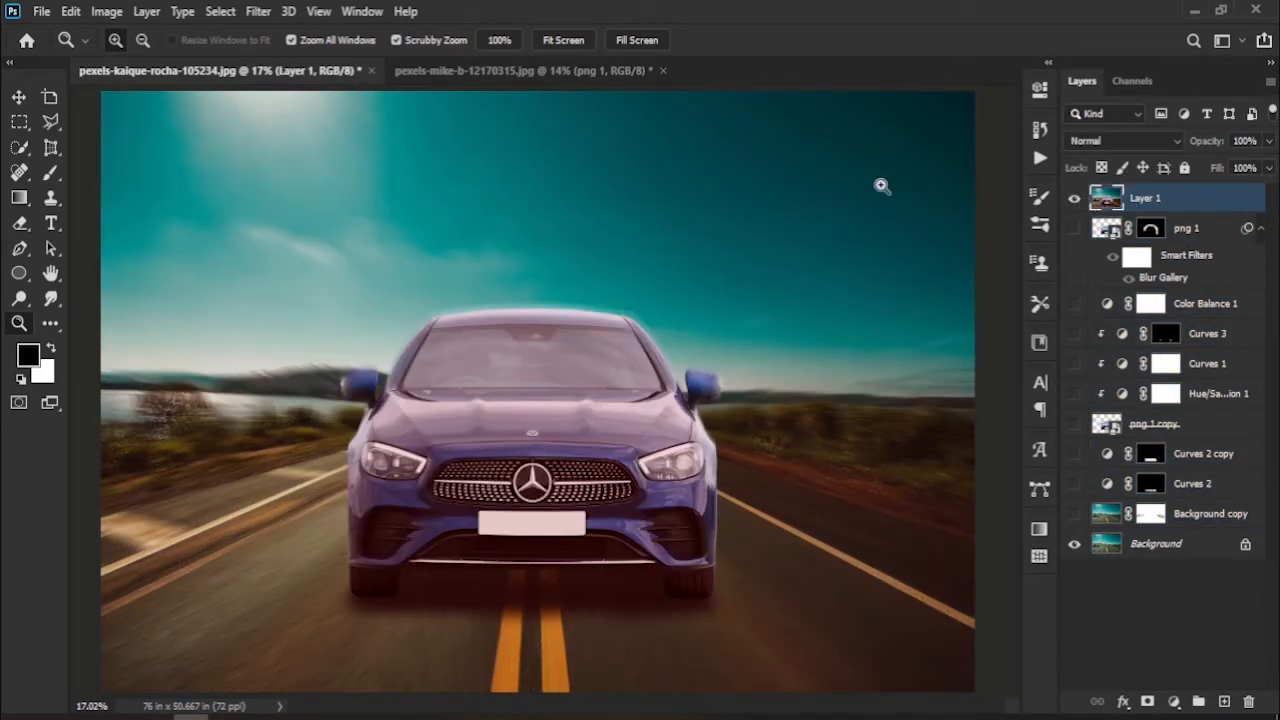
Open the Camera Raw Filter on Layer 1 and set Exposure -0.05, Contrast +6, Highlights -8, Shadows +18 and Blacks +6.
click(253, 14)
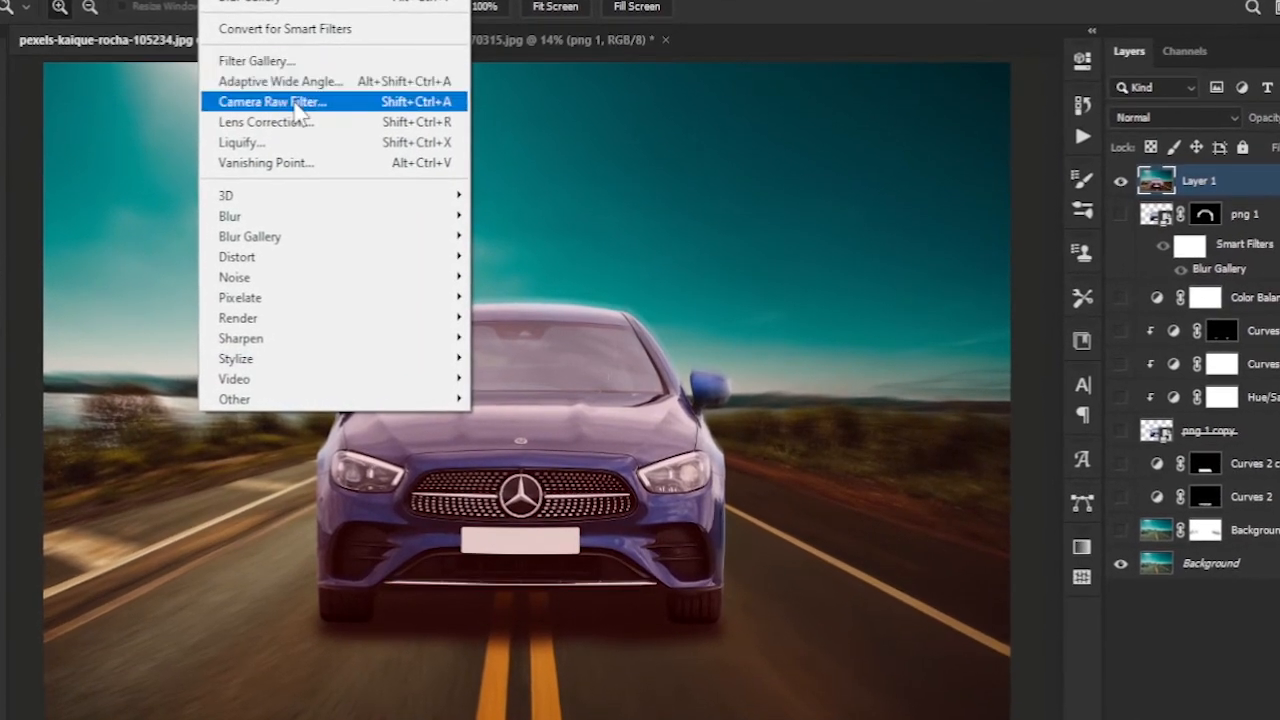
click(323, 125)
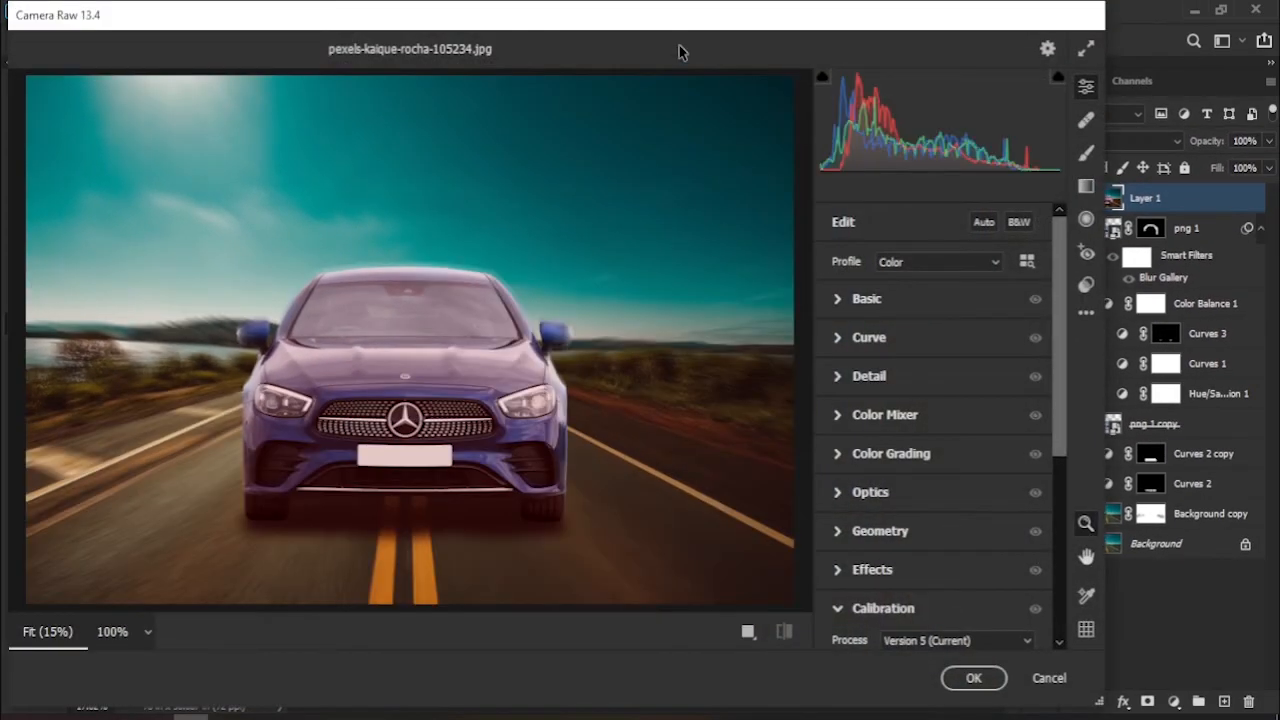
drag(677, 33, 744, 37)
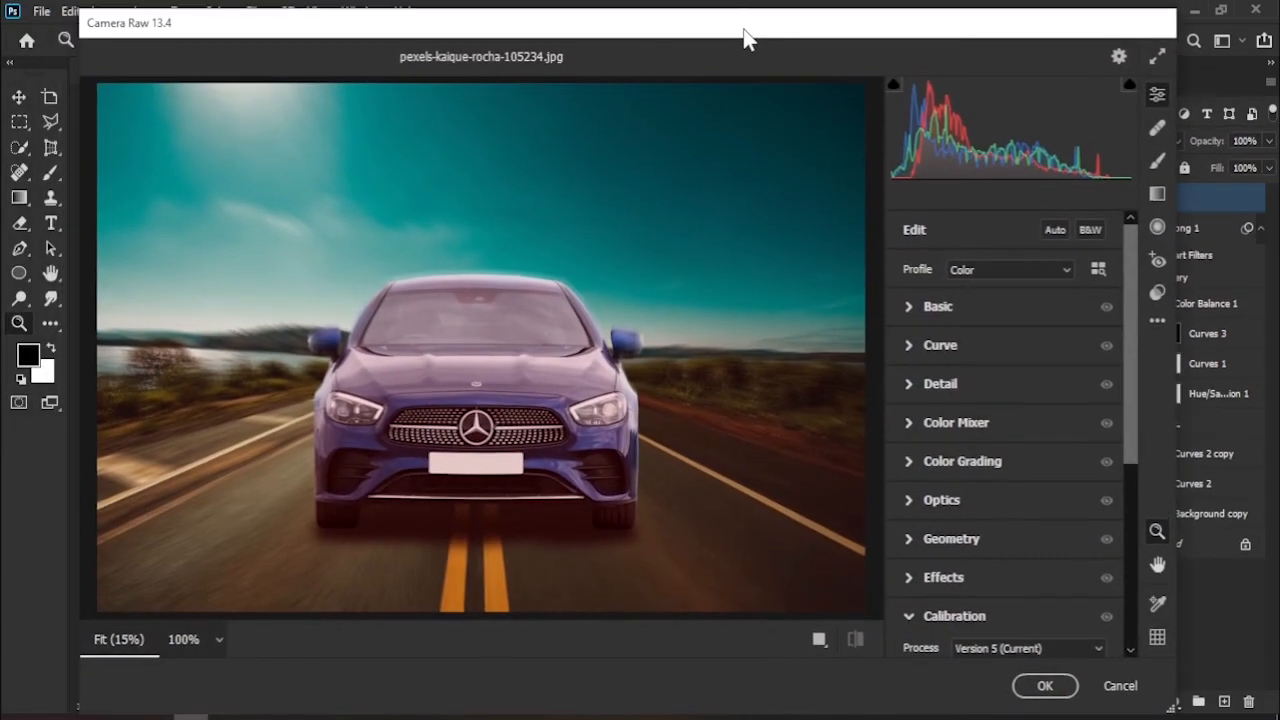
click(907, 307)
drag(1008, 311, 1022, 480)
scroll(1133, 393, down, 1)
scroll(1133, 393, down, 3)
mouse_move(1006, 398)
mouse_down()
mouse_move(1020, 394)
mouse_move(1012, 405)
mouse_up()
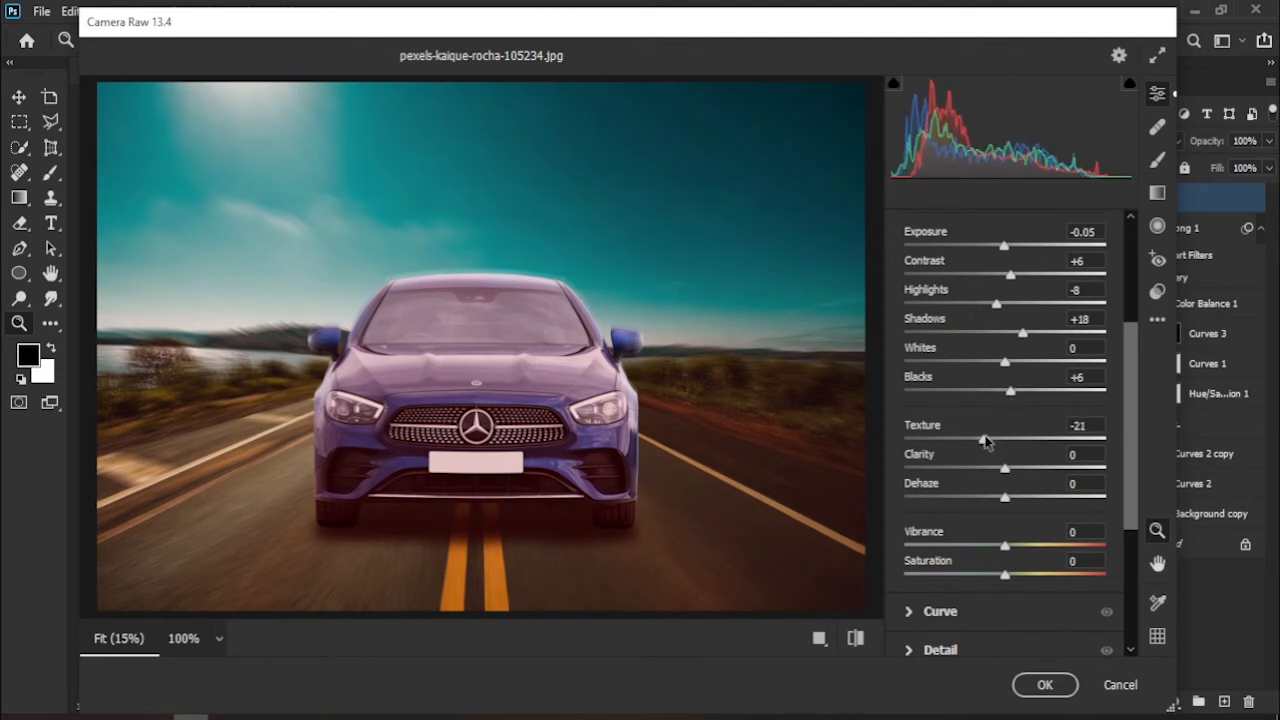
Set Texture to -9, Clarity to +14, Dehaze to 0, Vibrance to +5 and Saturation to about -8.
drag(1017, 478, 1010, 514)
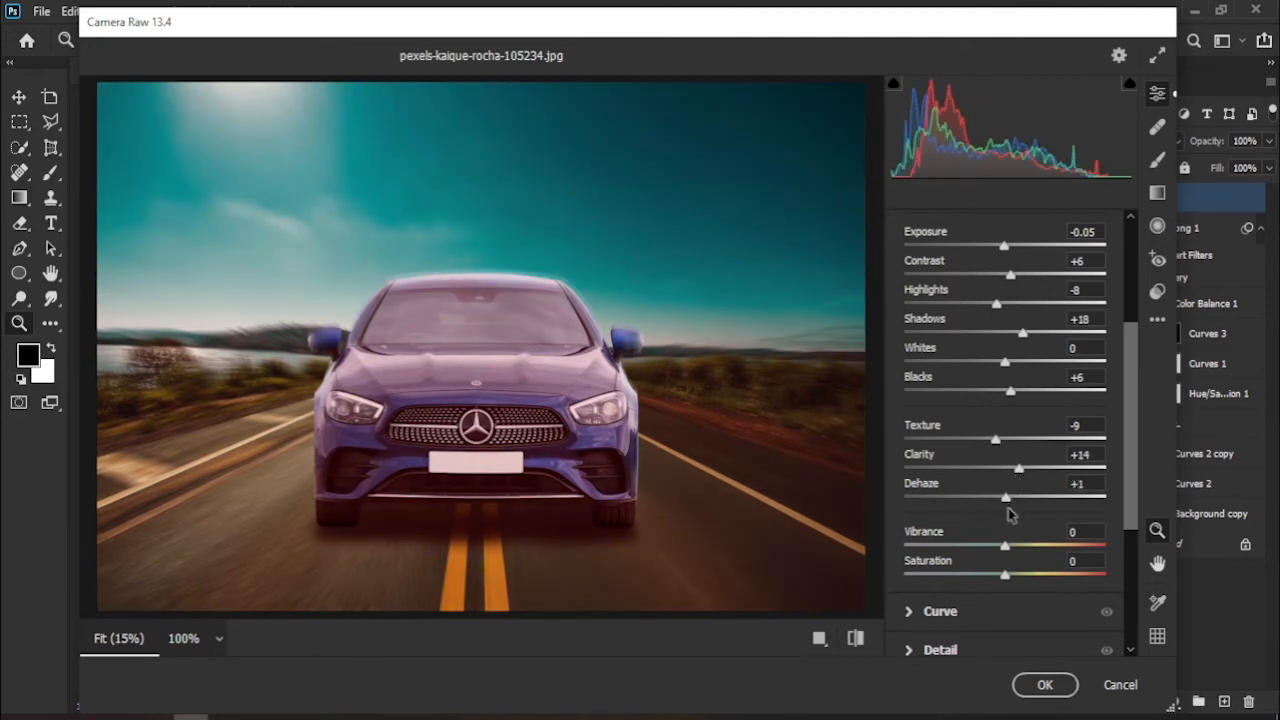
scroll(1122, 452, down, 3)
drag(1005, 457, 1000, 483)
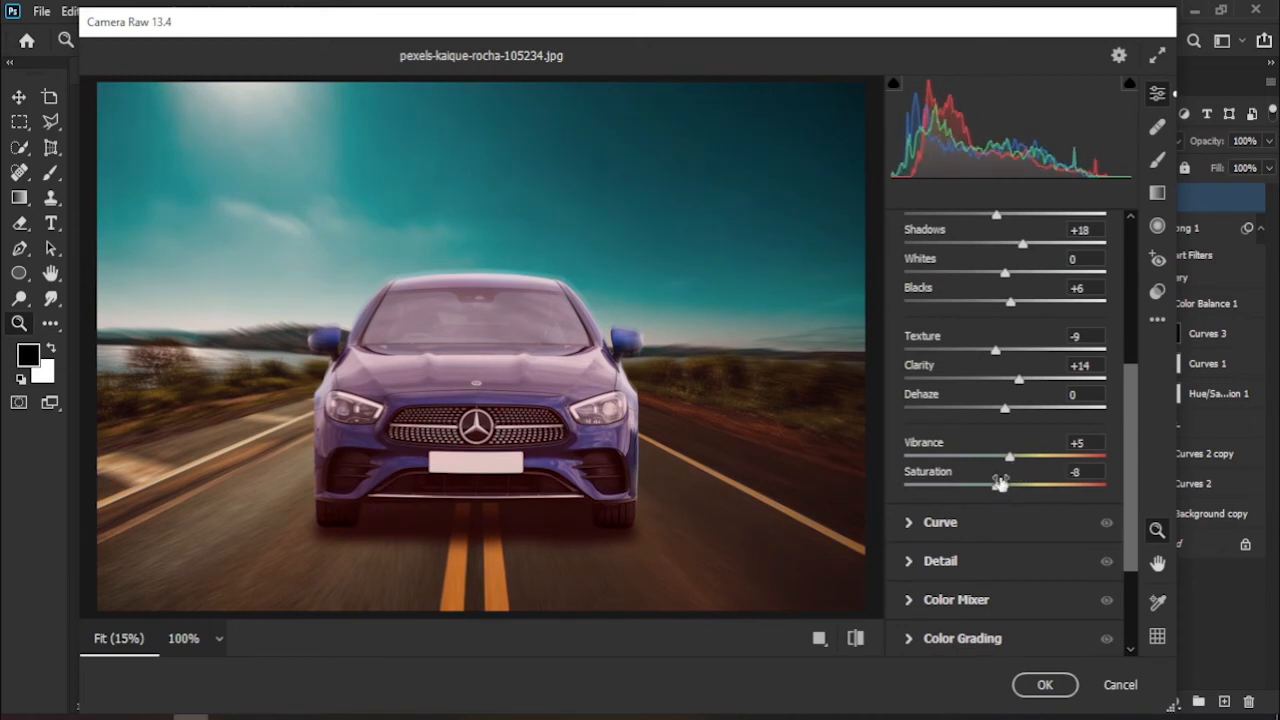
Set the Detail Sharpening to about 6 in the Camera Raw Filter.
scroll(1125, 452, down, 3)
click(945, 445)
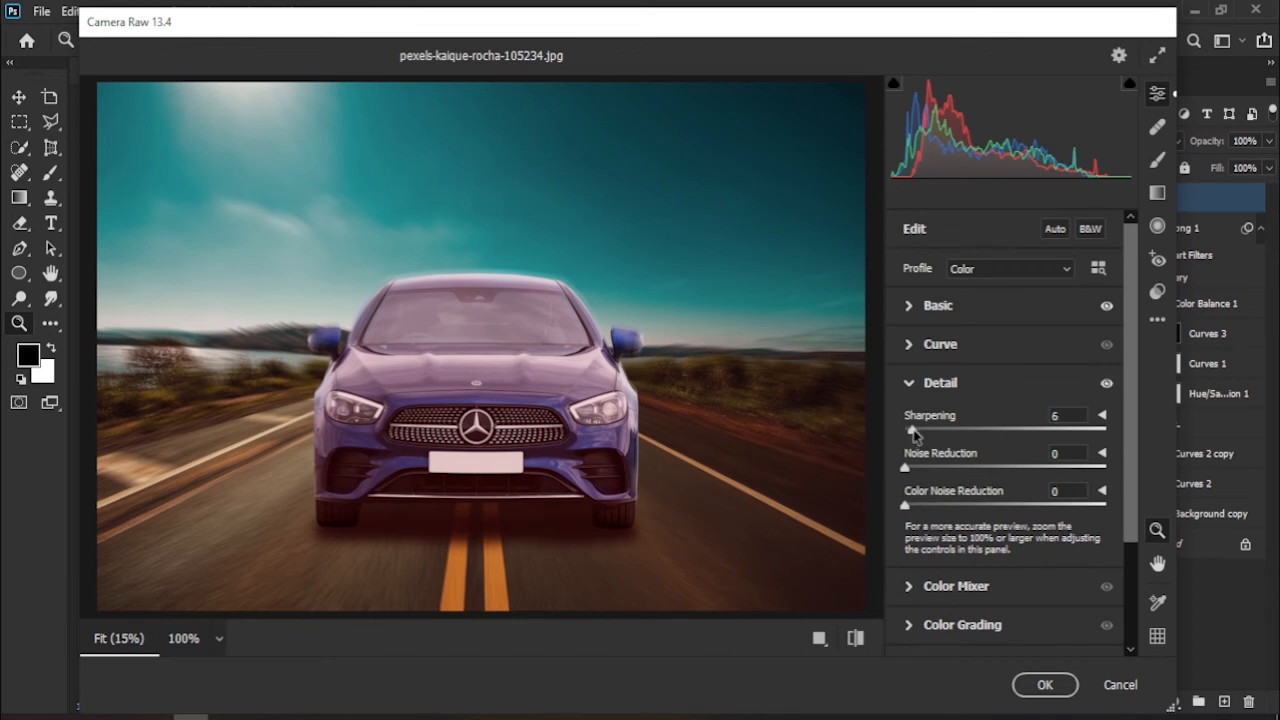
click(916, 385)
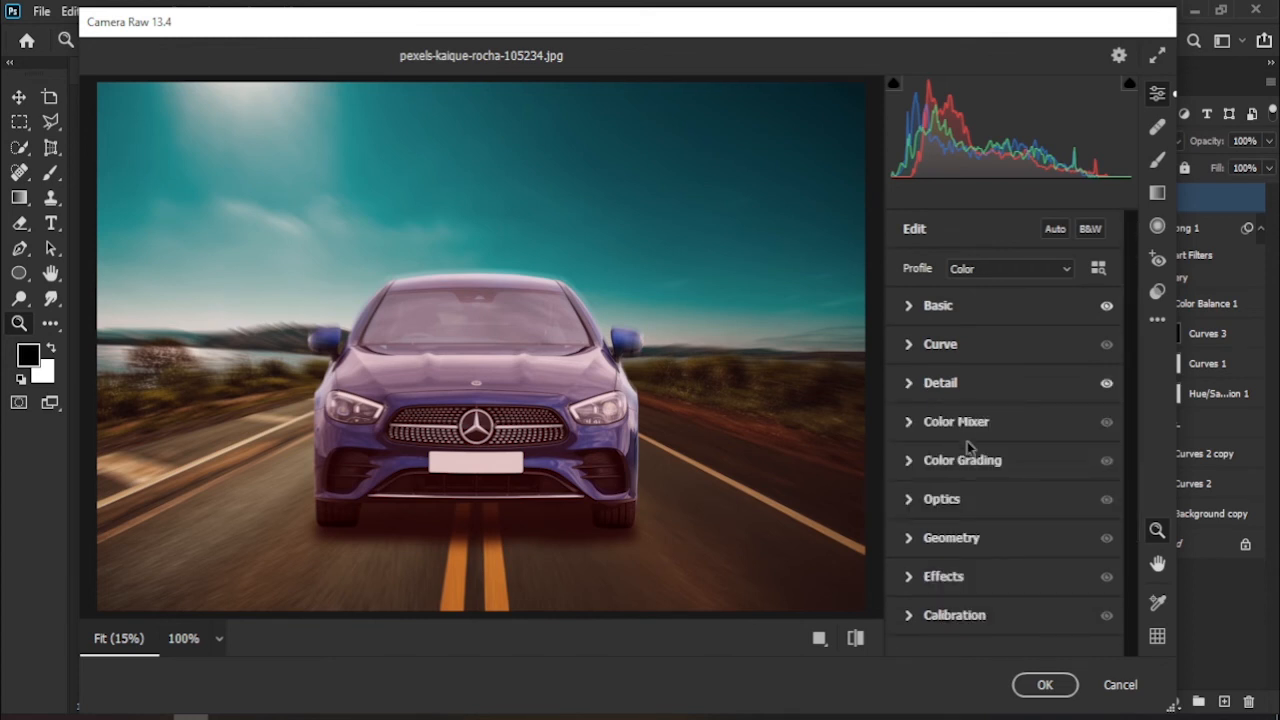
Add Grain 14 and Vignetting -17 in the Effects settings, and apply the Camera Raw grade to Layer 1.
click(944, 575)
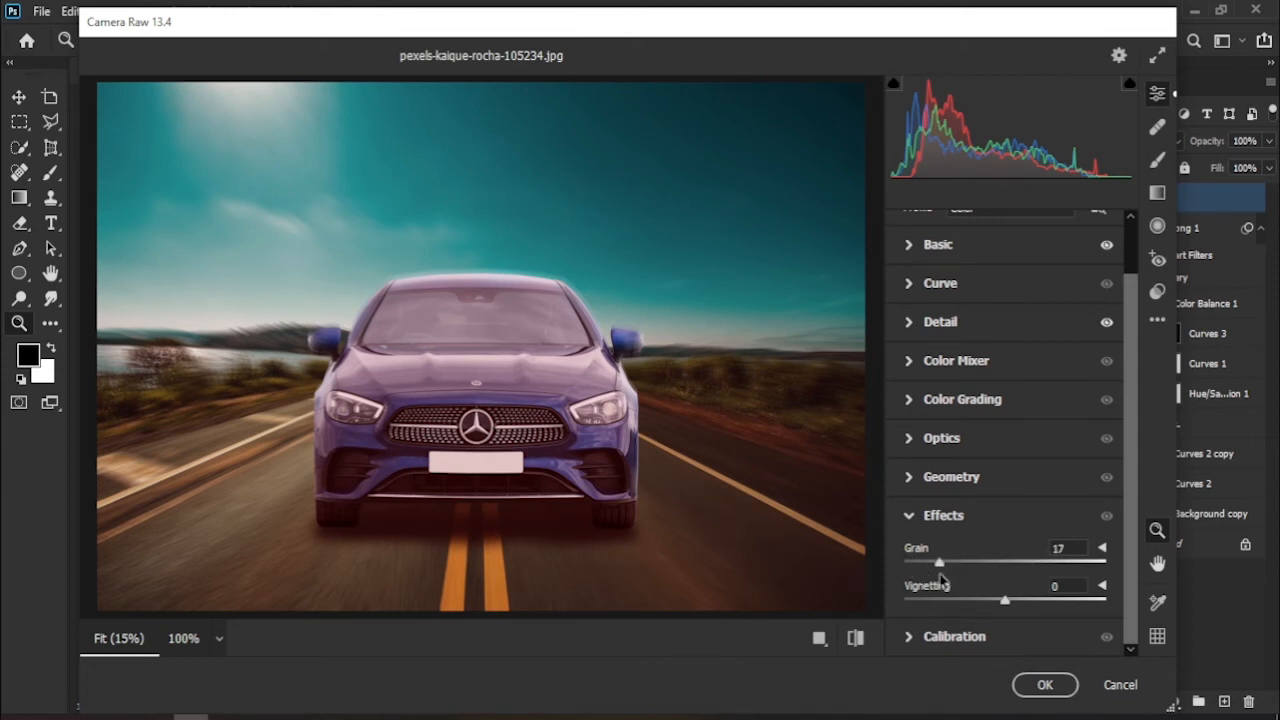
drag(940, 580, 988, 609)
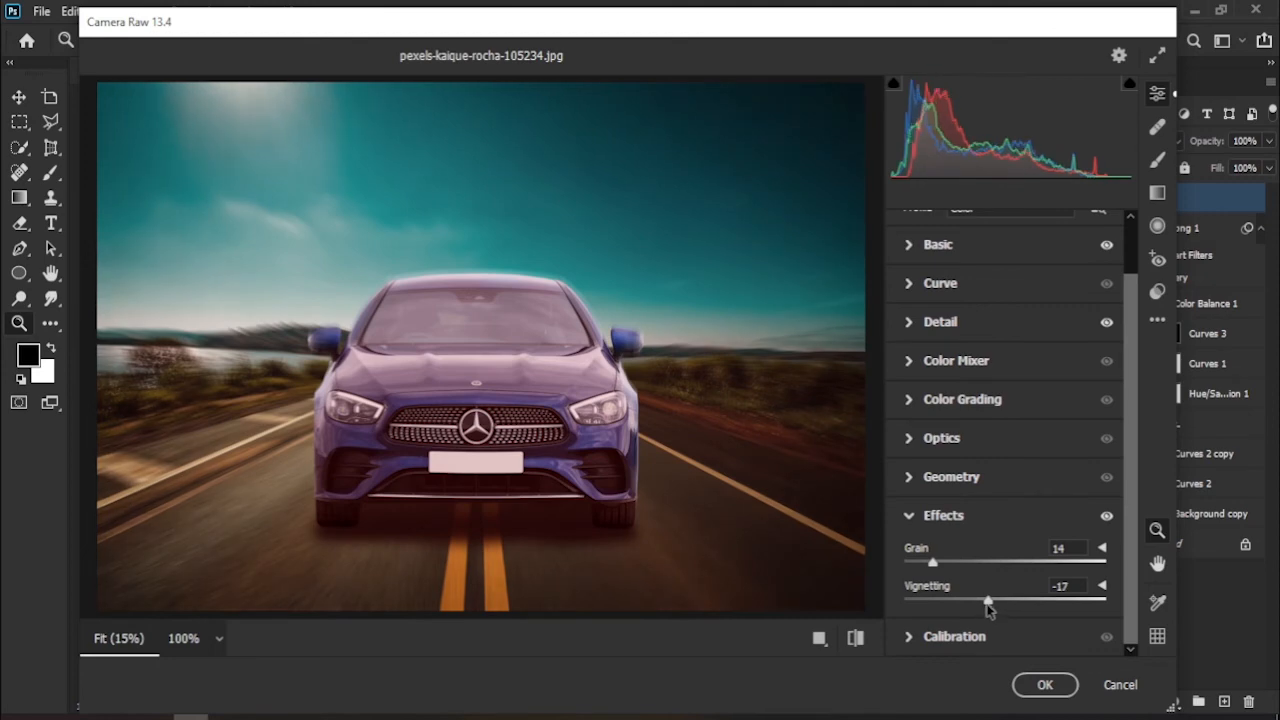
click(910, 516)
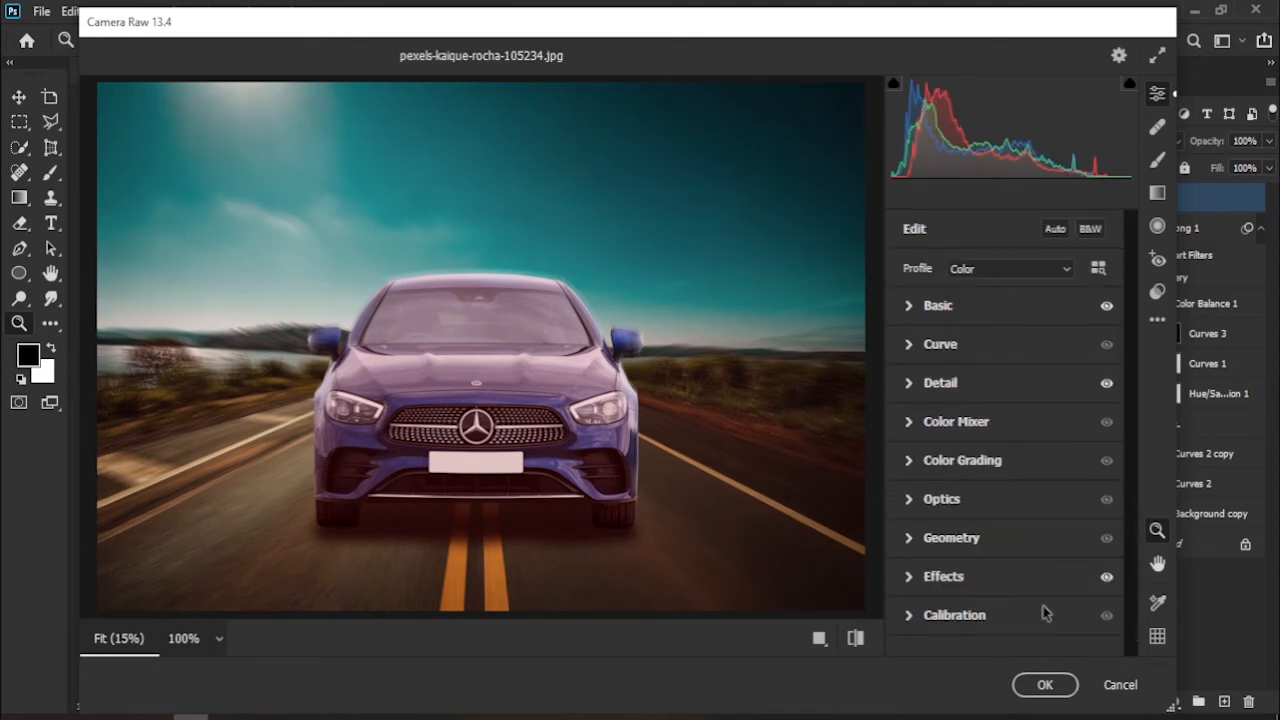
click(1038, 686)
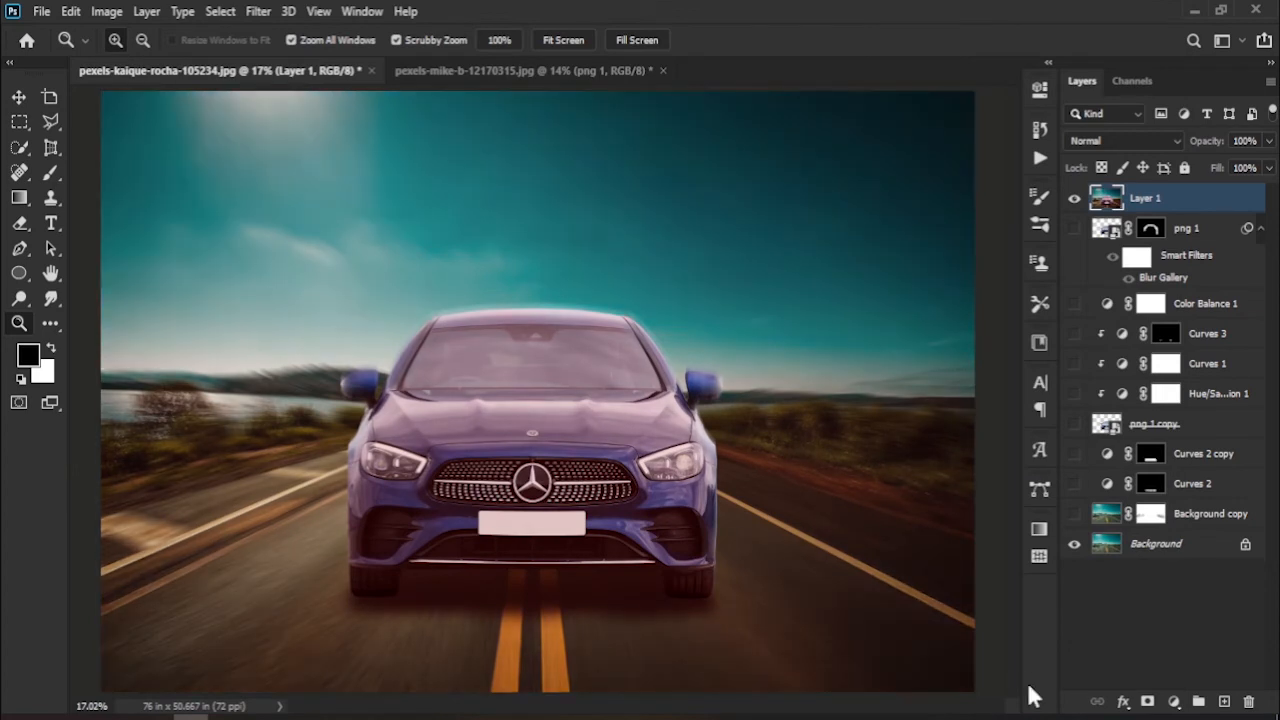
Make the hidden layers from png 1 down to Background copy visible again beneath Layer 1.
key(ctrl+minus)
click(1074, 228)
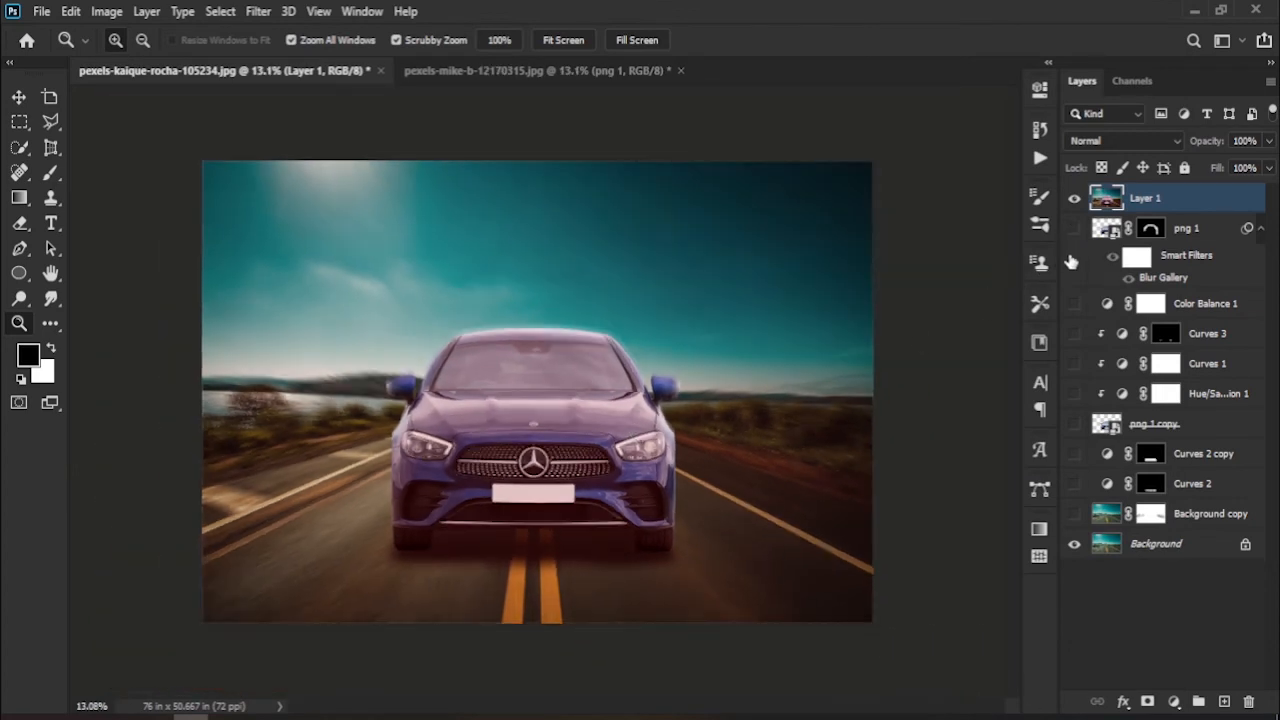
drag(1074, 303, 1076, 405)
Compare the composite with and without the graded Layer 1, and examine the car's front, roof edge and windshield up close.
click(1075, 199)
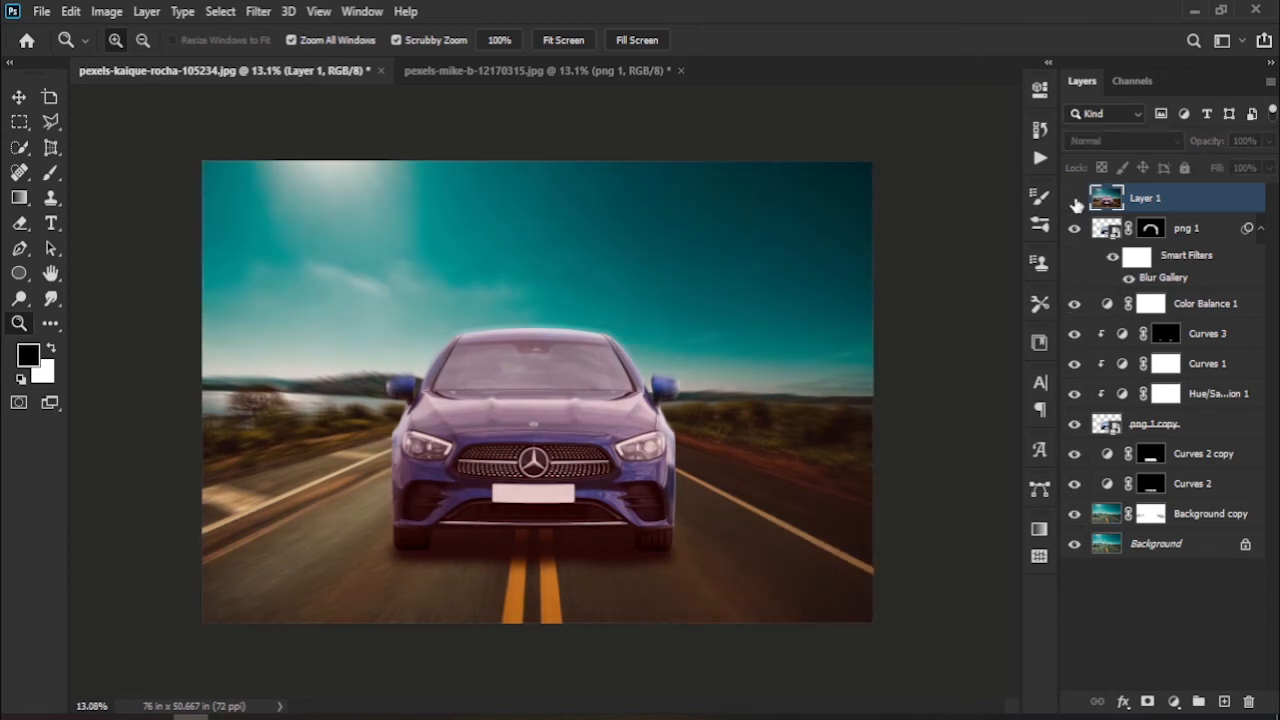
click(1075, 200)
click(1075, 200)
click(1075, 200)
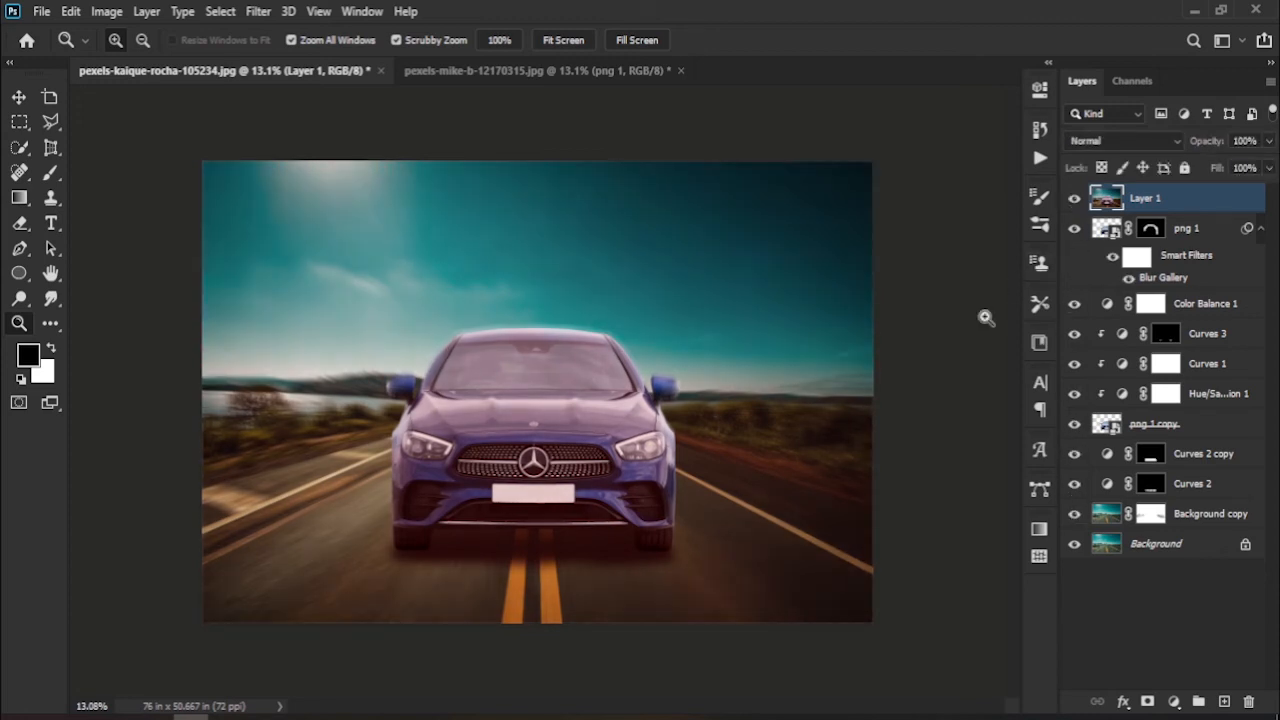
scroll(540, 357, up, 2)
scroll(583, 483, down, 2)
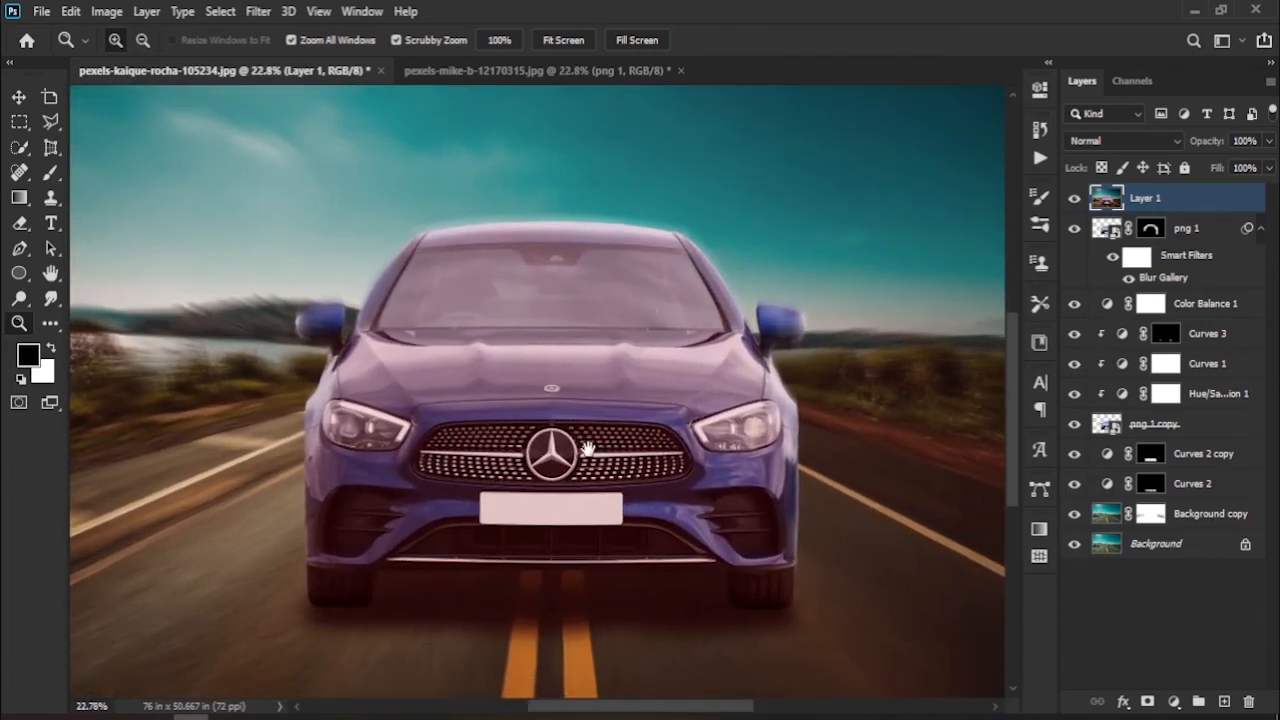
scroll(486, 277, up, 4)
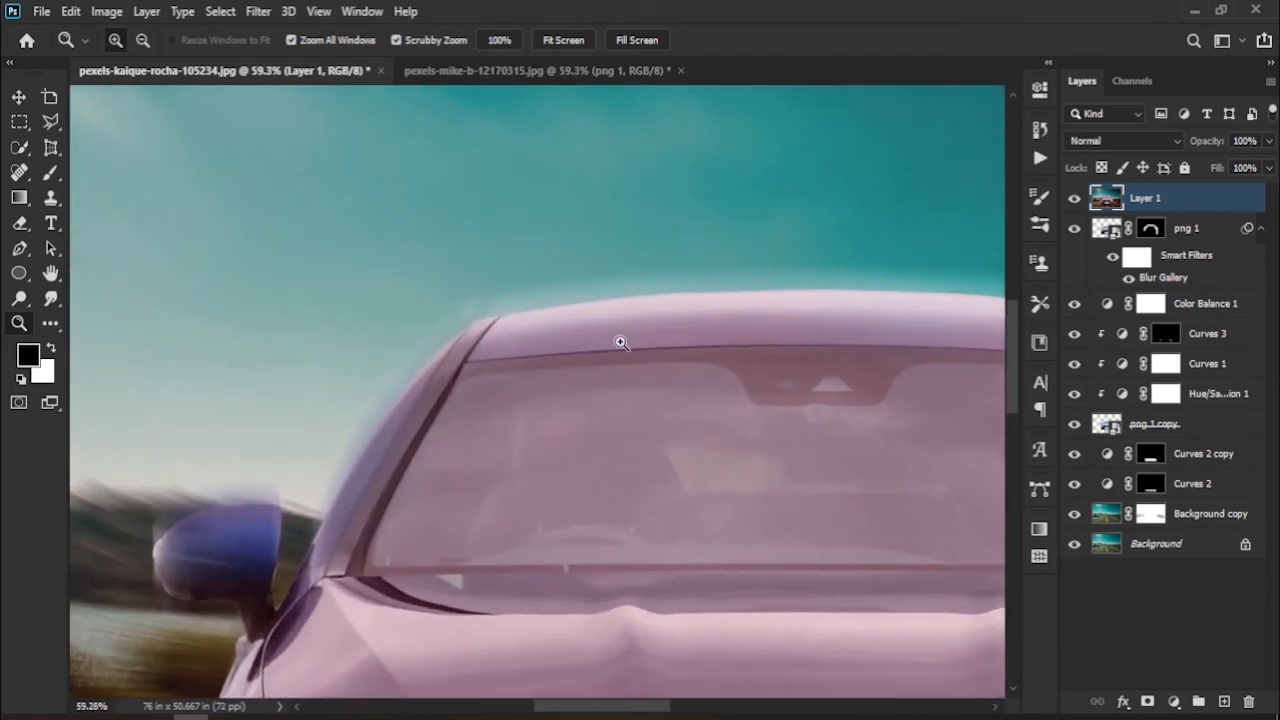
scroll(654, 391, down, 5)
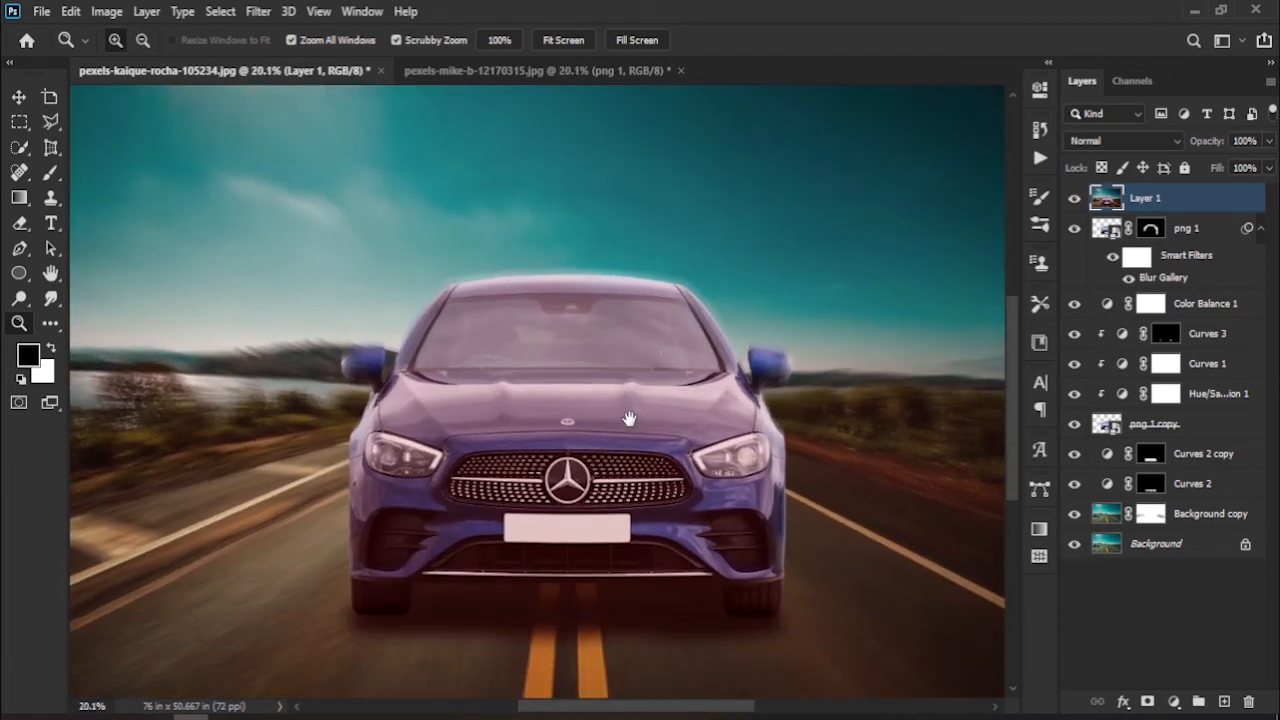